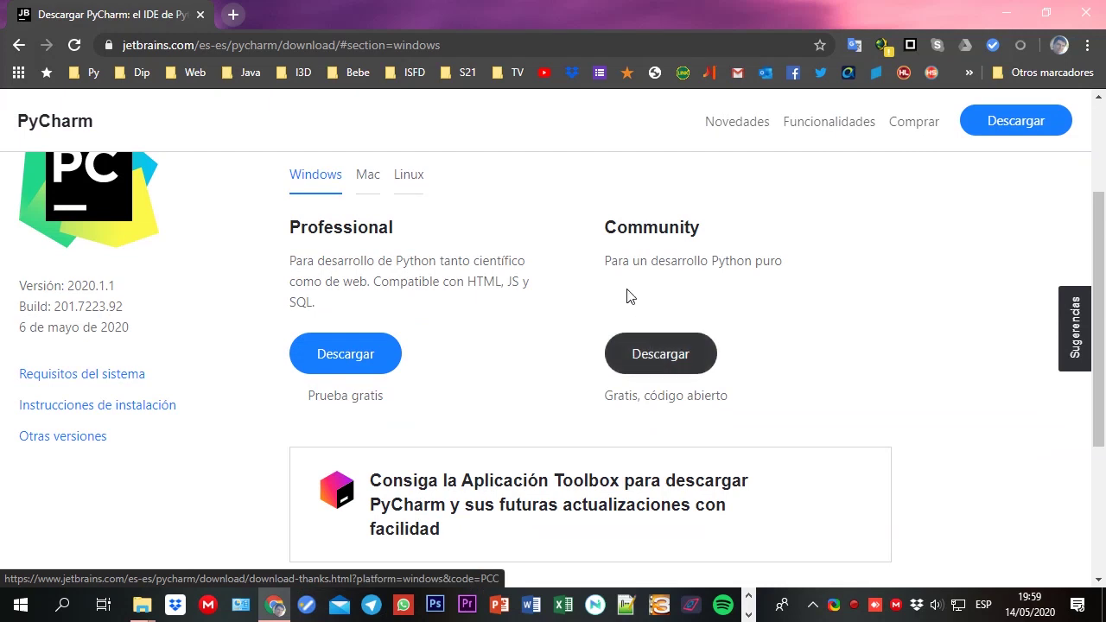
# Step: Read the descriptions of the Professional and Community editions on the PyCharm download page
pyautogui.moveTo(295, 264); pyautogui.dragTo(531, 305)
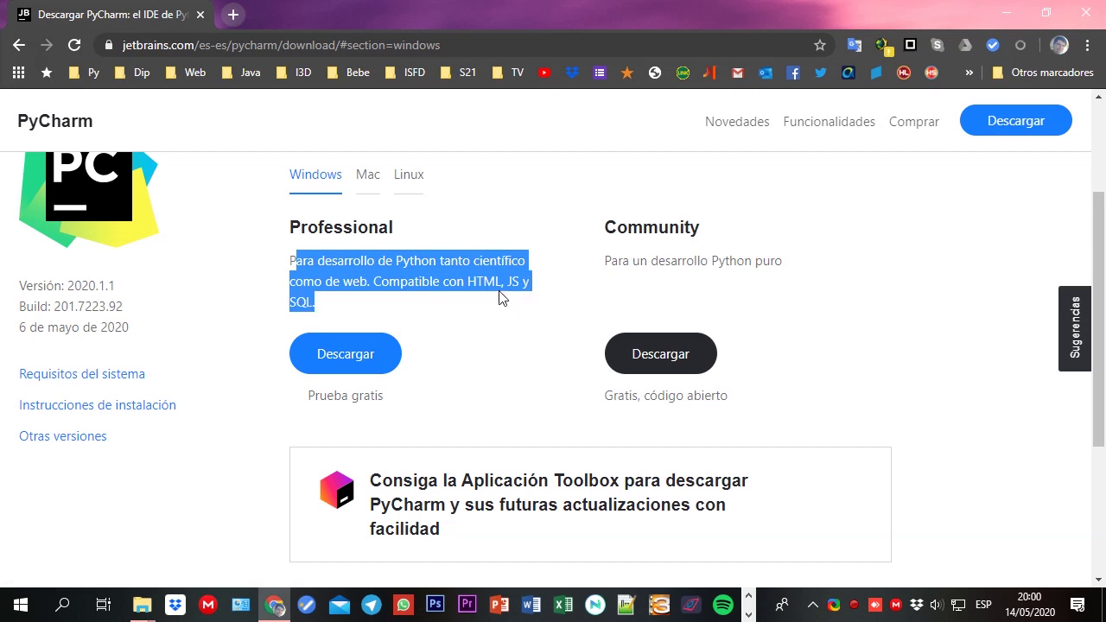
pyautogui.click(499, 295)
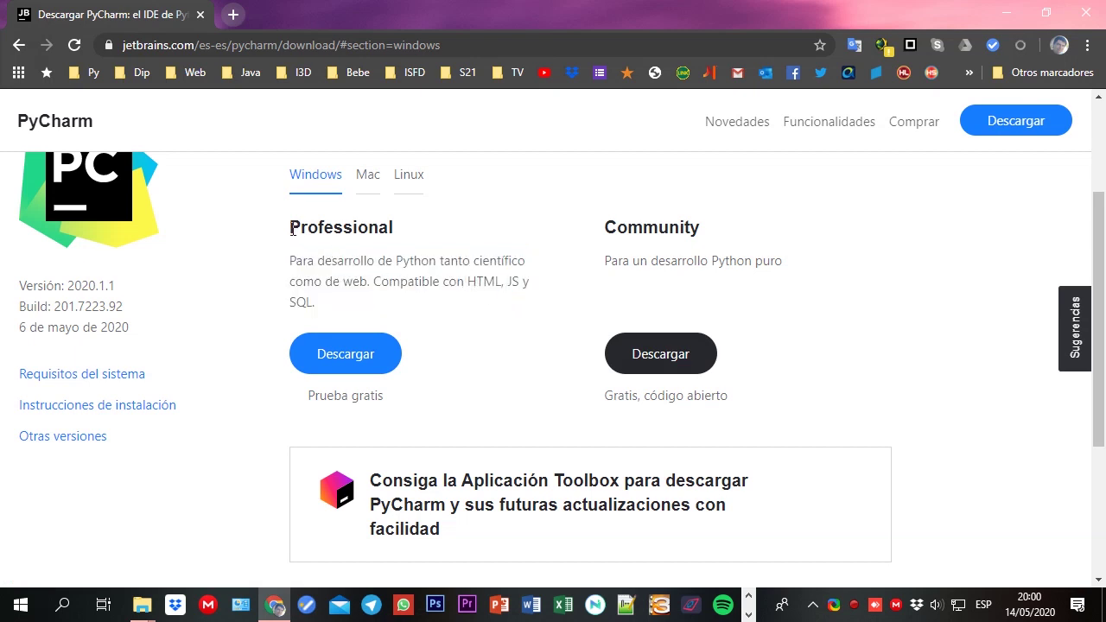
pyautogui.moveTo(291, 226); pyautogui.dragTo(457, 308)
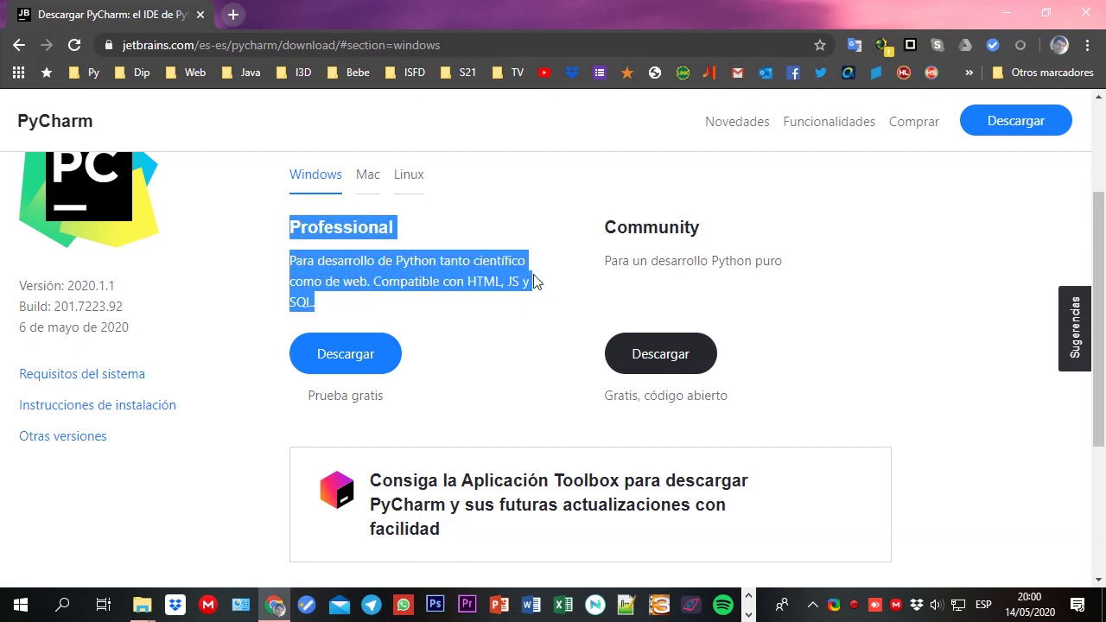
pyautogui.click(620, 258)
pyautogui.moveTo(601, 259); pyautogui.dragTo(824, 271)
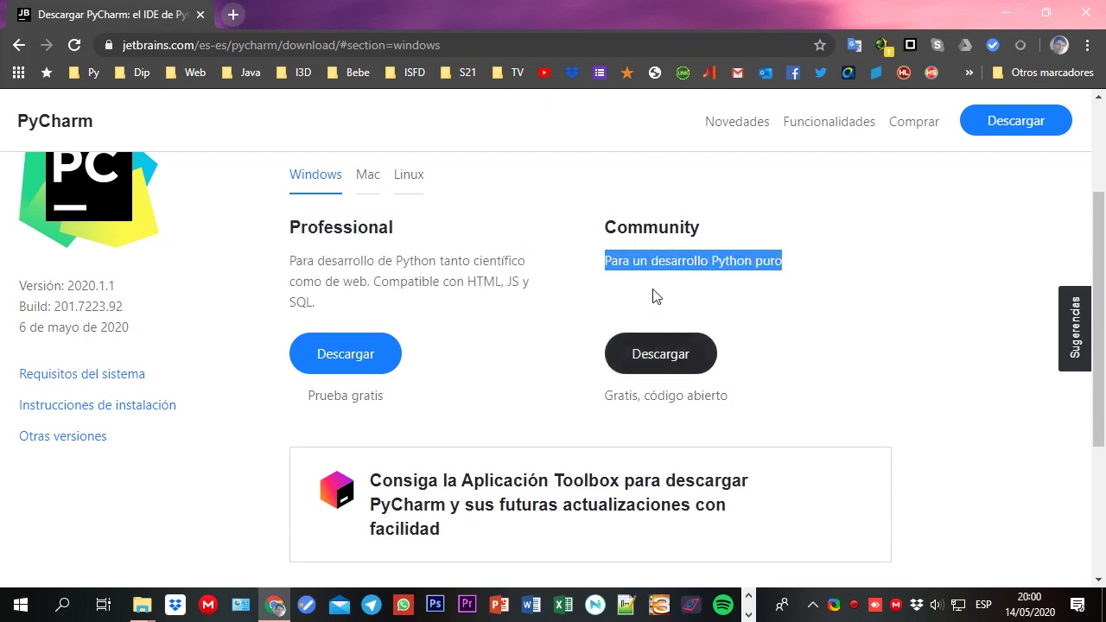
pyautogui.scroll(1, 661, 316)
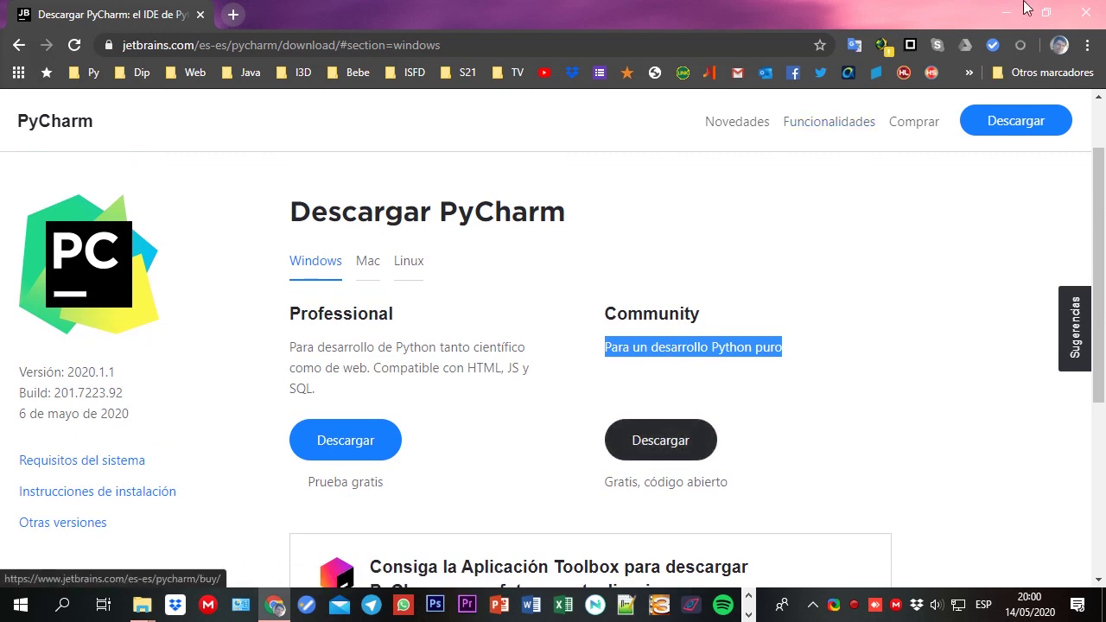
# Step: Switch to File Explorer's py+pyqt folder, run pycharm-community-2020.1.1.exe and allow it to make changes
pyautogui.click(142, 605)
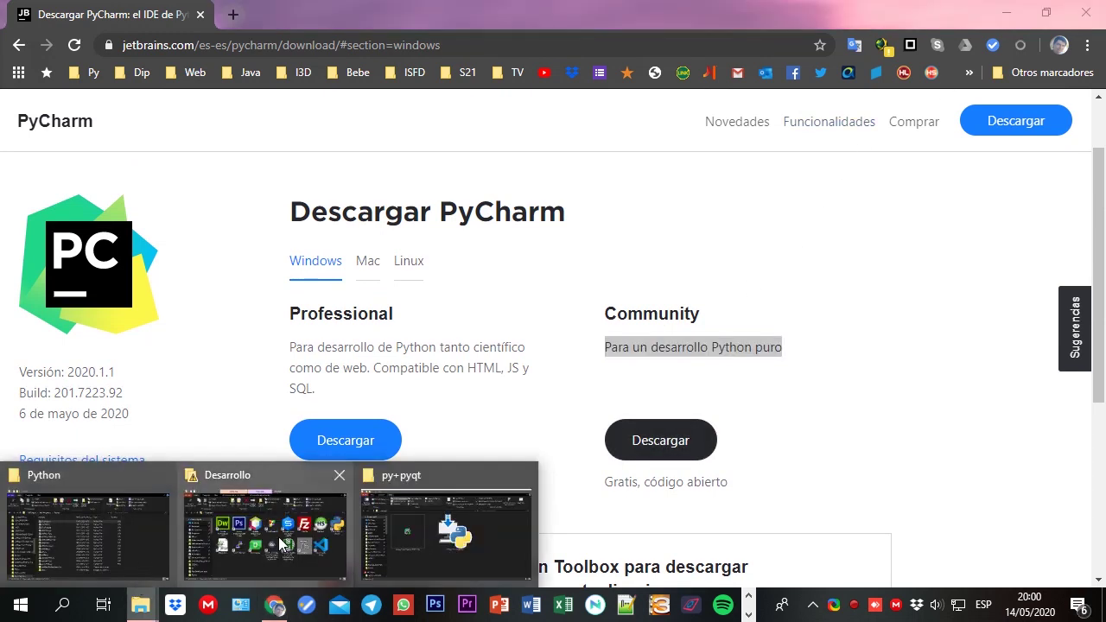
pyautogui.click(433, 536)
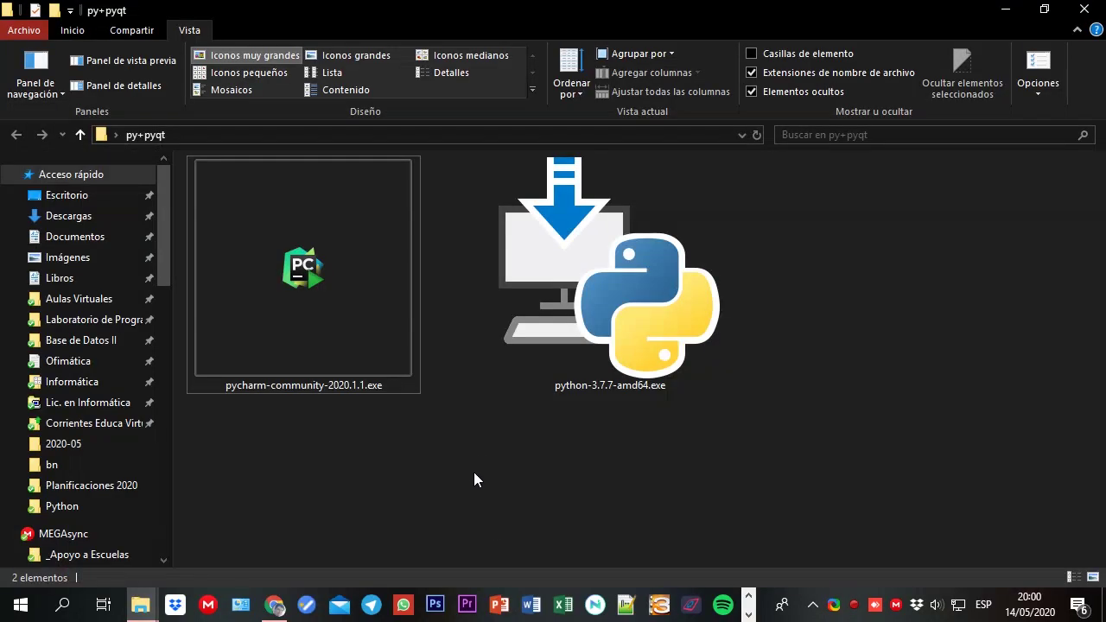
pyautogui.click(303, 304)
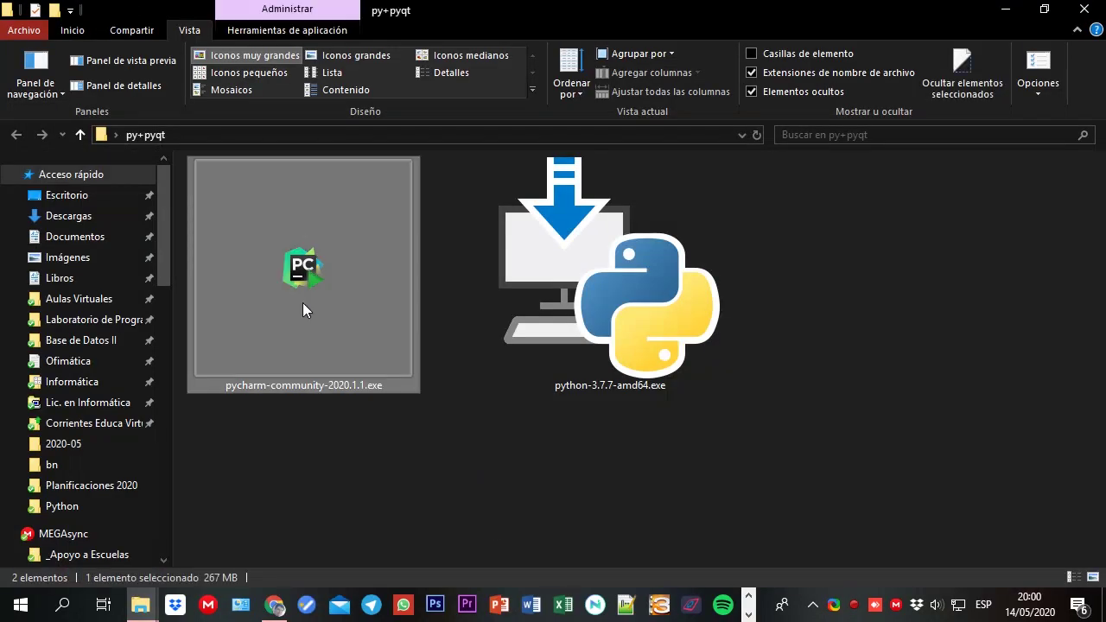
pyautogui.doubleClick(303, 302)
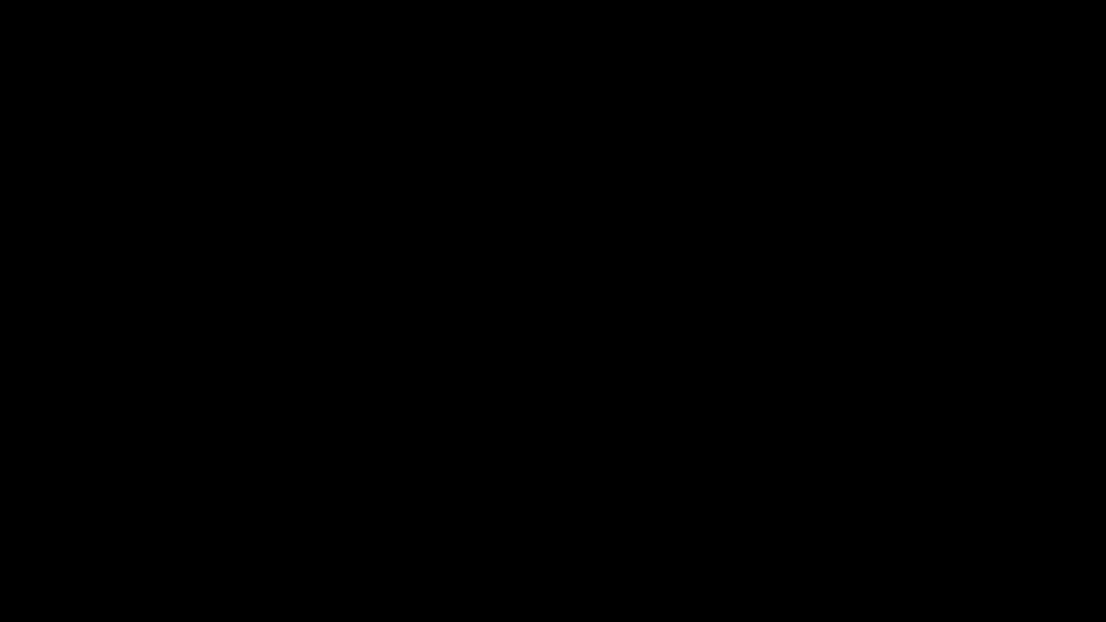
pyautogui.click(477, 425)
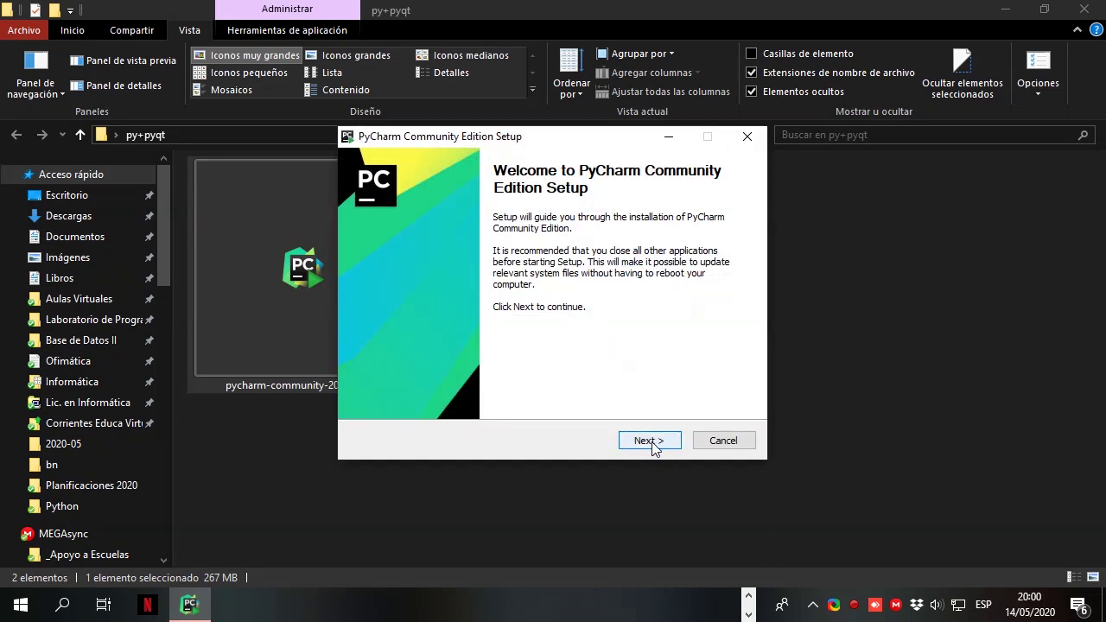
# Step: Keep the default destination folder and enable the 64-bit launcher desktop shortcut in the installation options
pyautogui.click(649, 441)
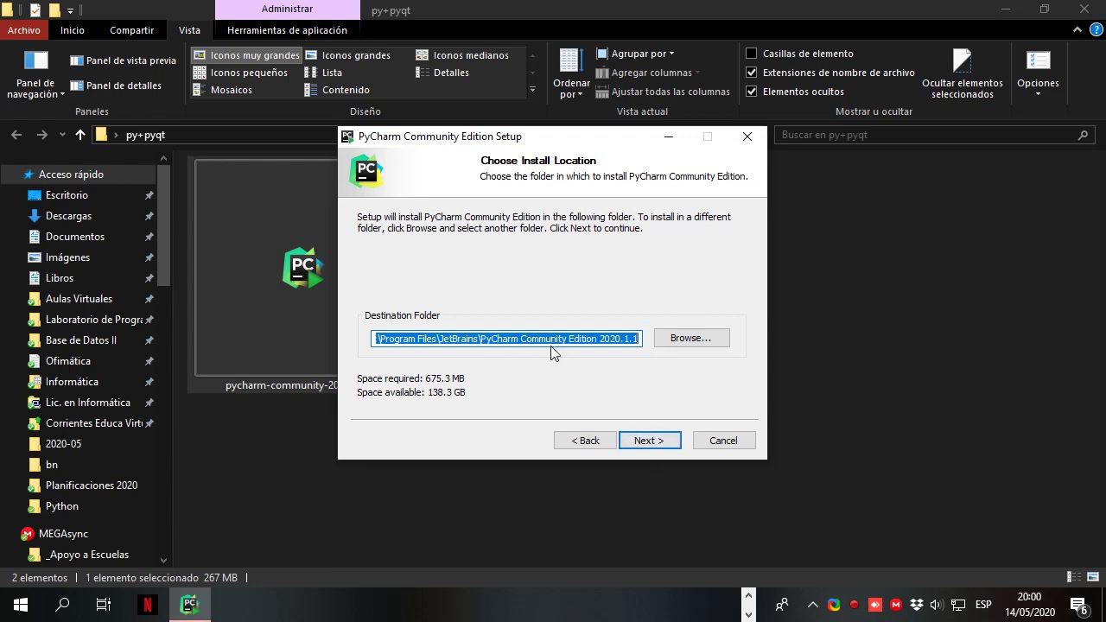
pyautogui.click(655, 442)
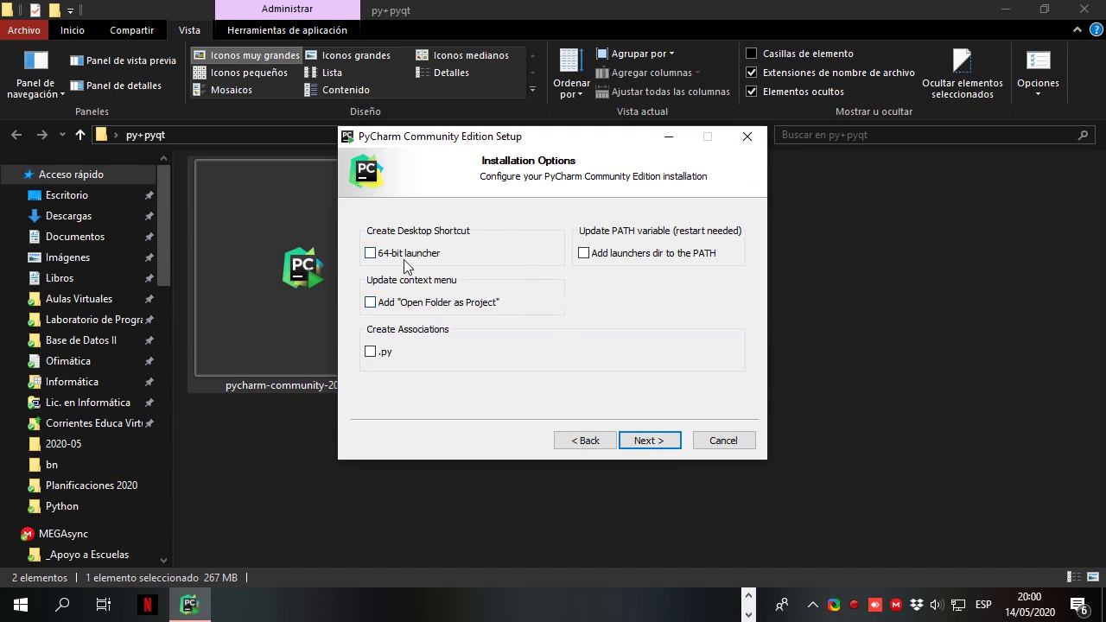
pyautogui.moveTo(473, 148); pyautogui.dragTo(546, 156)
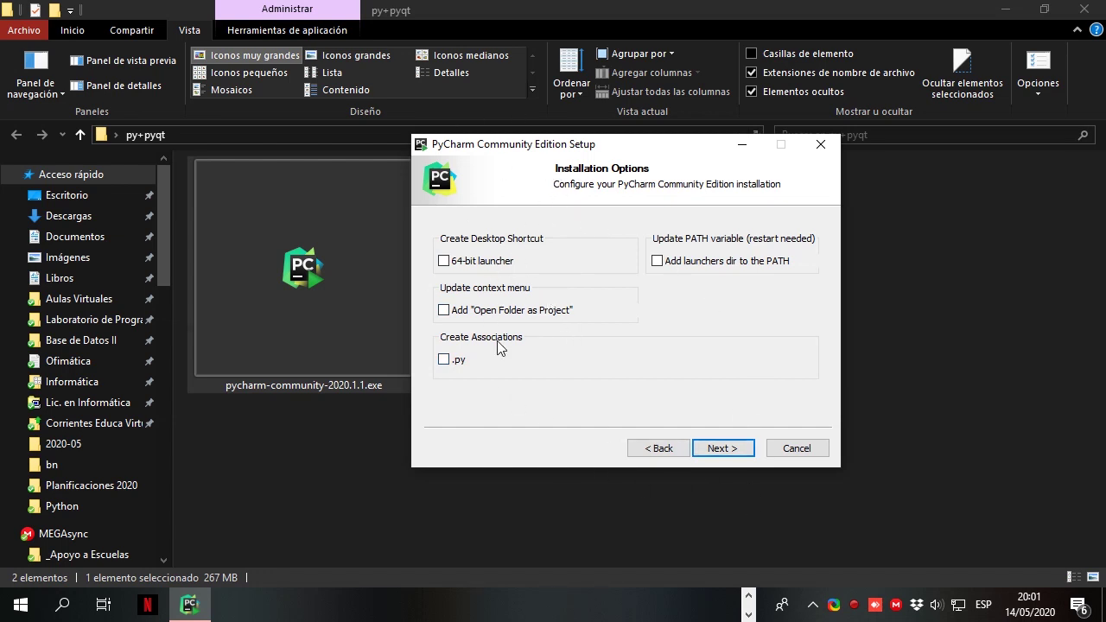
pyautogui.click(507, 261)
# Step: Install PyCharm Community Edition and finish the setup without running the program
pyautogui.click(718, 450)
pyautogui.click(717, 451)
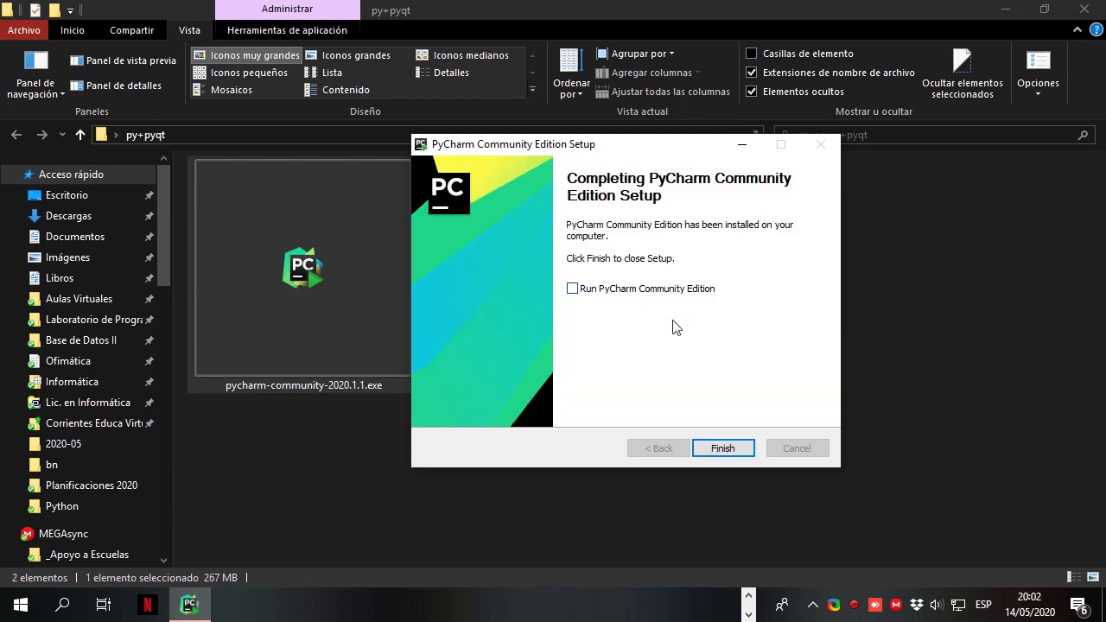
pyautogui.click(721, 451)
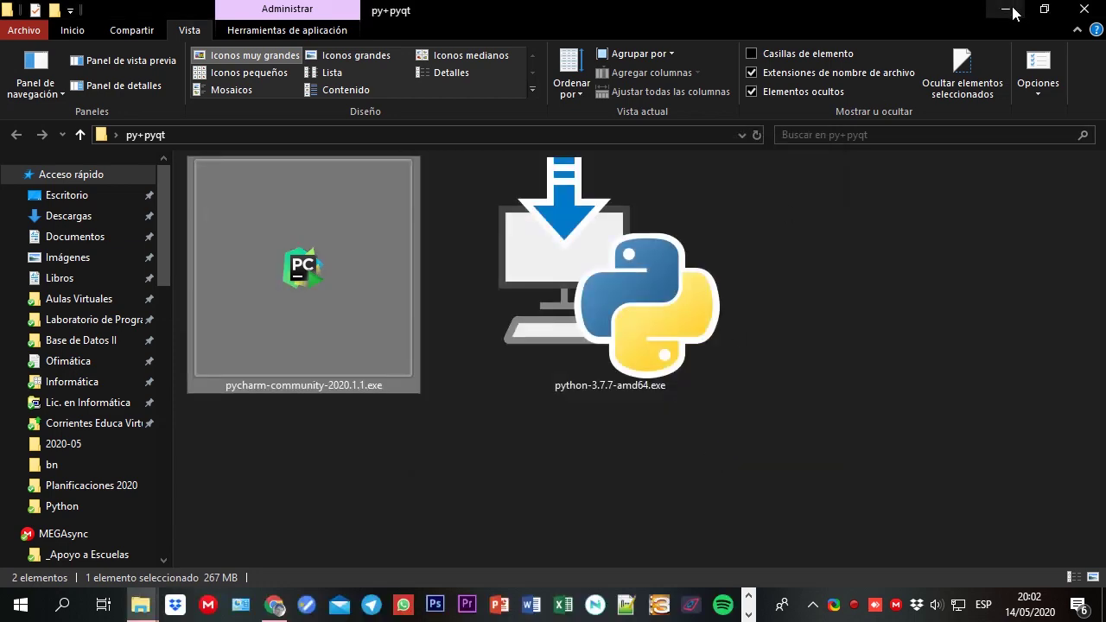
# Step: Search Windows for "pychar" and launch PyCharm Community Edition 2020.1.1
pyautogui.click(12, 608)
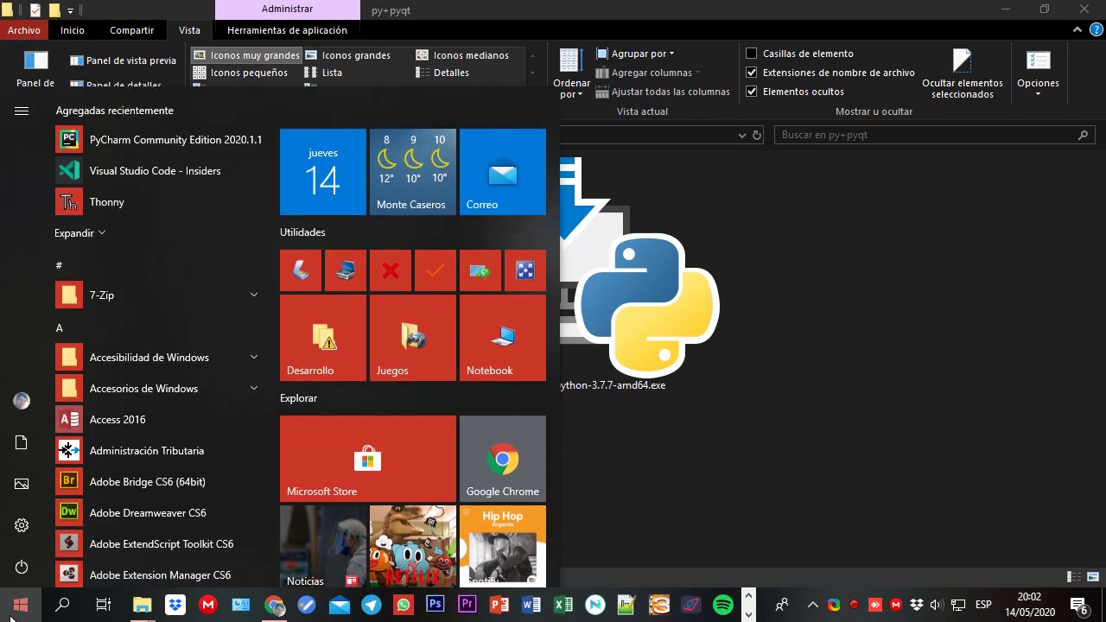
pyautogui.write('pychar')
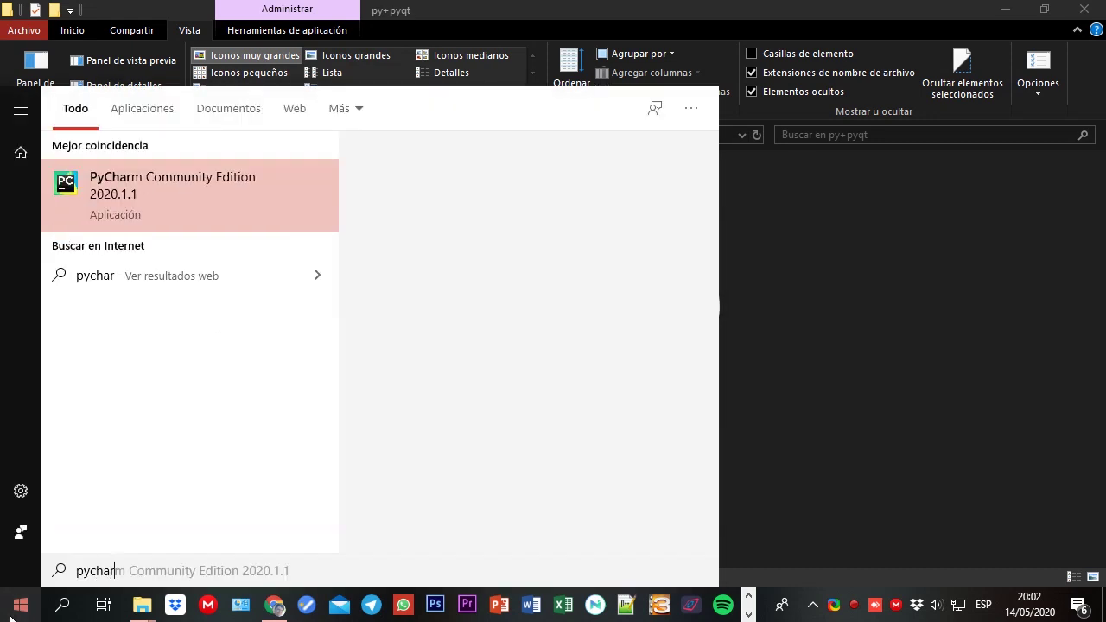
pyautogui.click(135, 187)
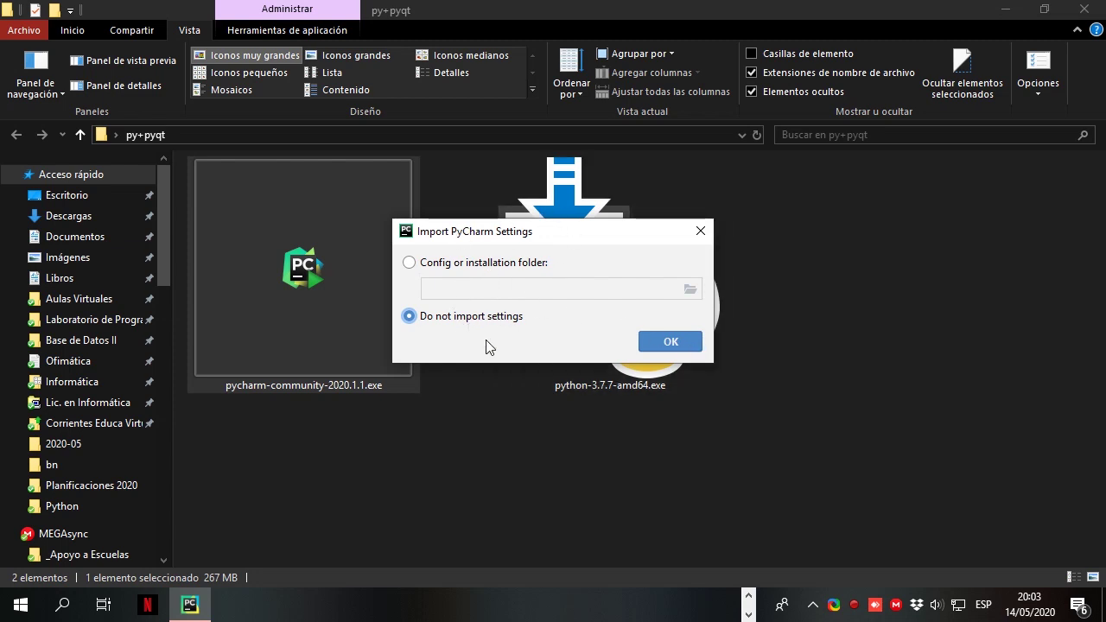
# Step: Complete the first-run setup without importing settings, keeping the Darcula theme and installing no featured plugins
pyautogui.click(670, 342)
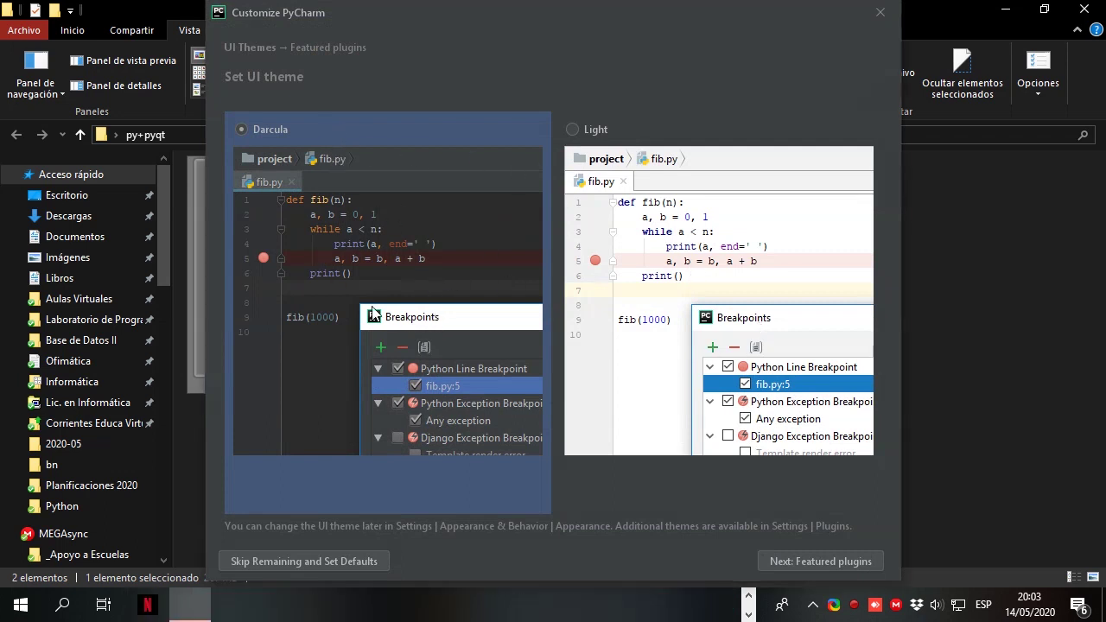
pyautogui.click(820, 564)
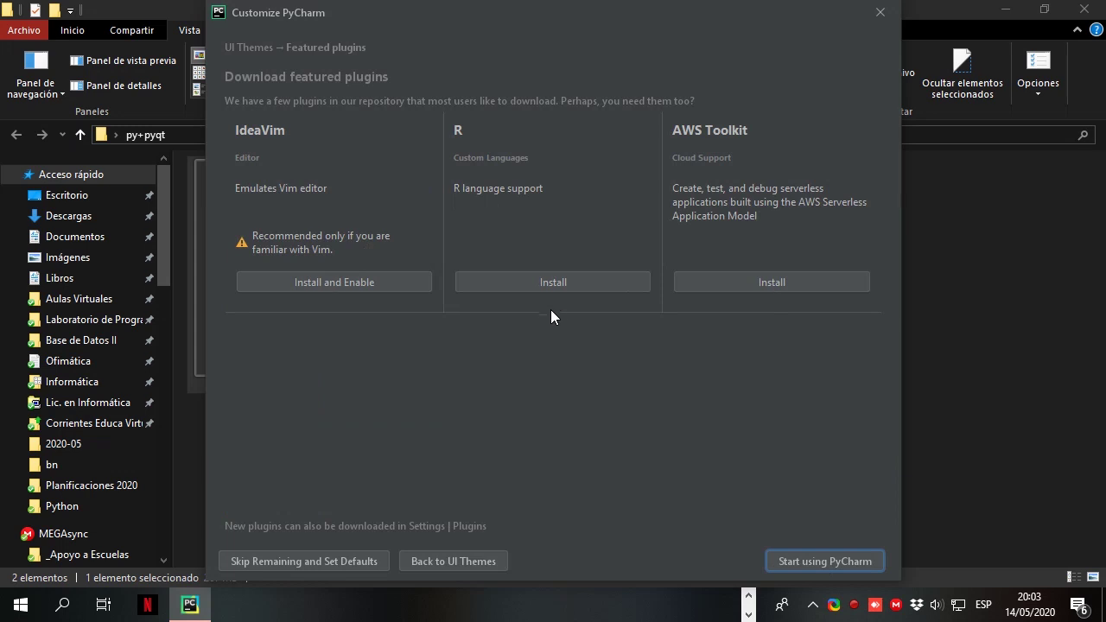
pyautogui.click(814, 560)
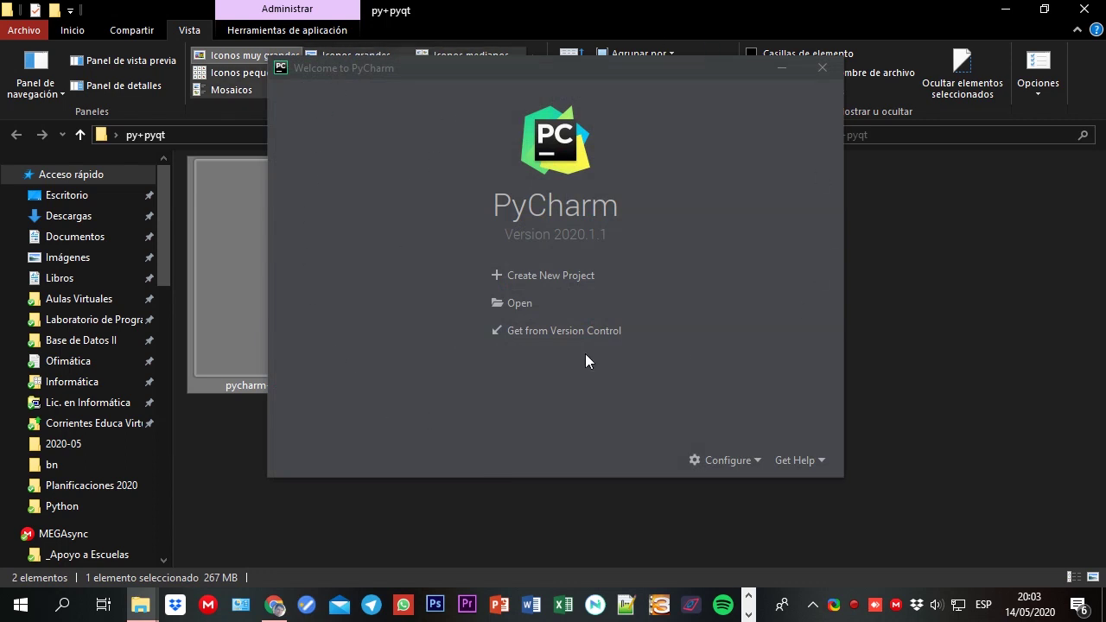
# Step: Start a new project and name its folder TEST inside PycharmProjects
pyautogui.click(551, 276)
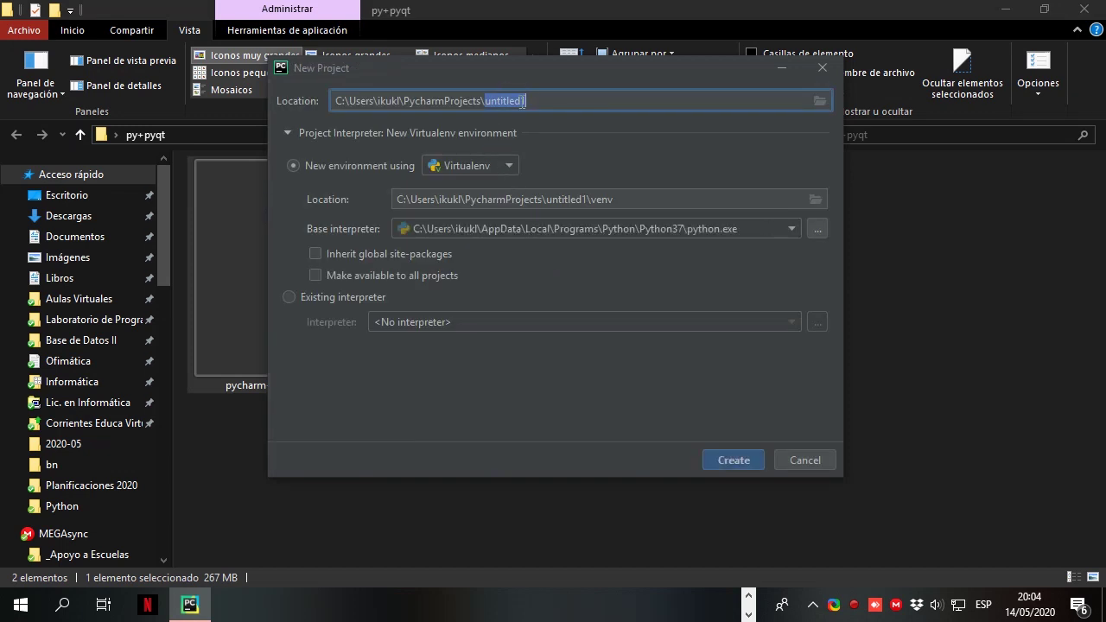
pyautogui.write('TEST')
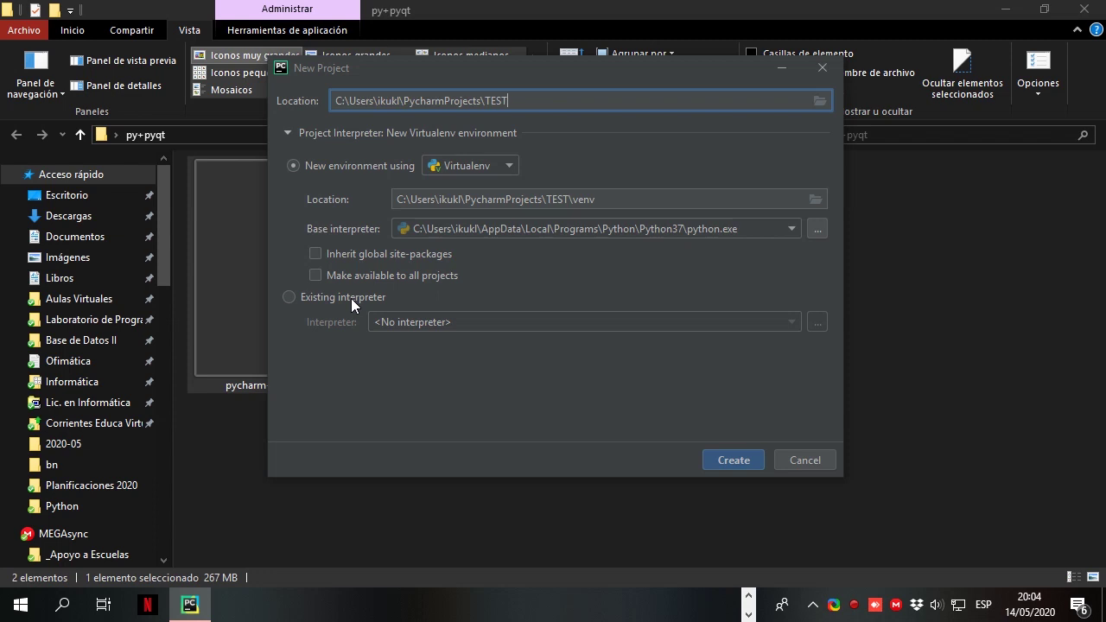
pyautogui.moveTo(335, 100); pyautogui.dragTo(549, 101)
pyautogui.click(523, 105)
pyautogui.click(549, 101)
# Step: Set the project to use an existing interpreter, adding the Python37 python.exe as a system interpreter
pyautogui.click(290, 297)
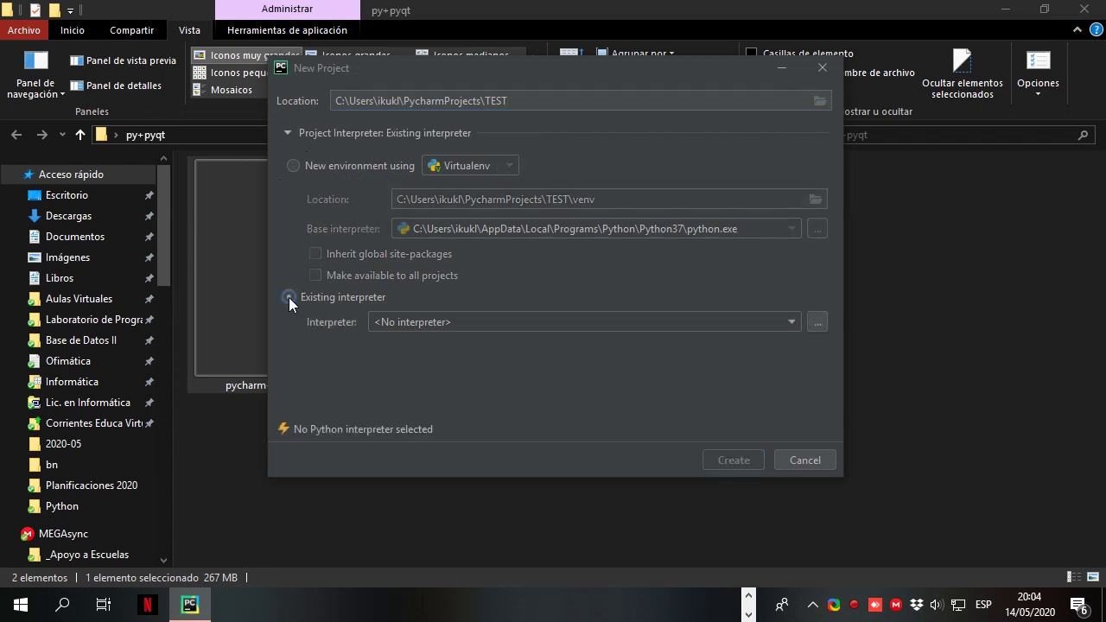
pyautogui.click(466, 321)
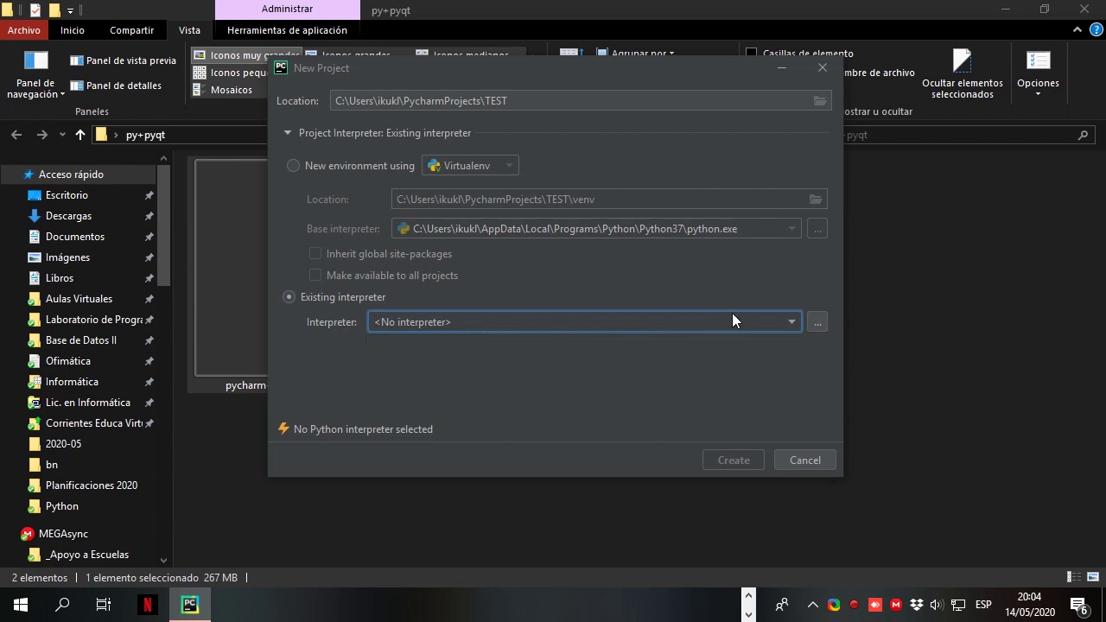
pyautogui.click(818, 324)
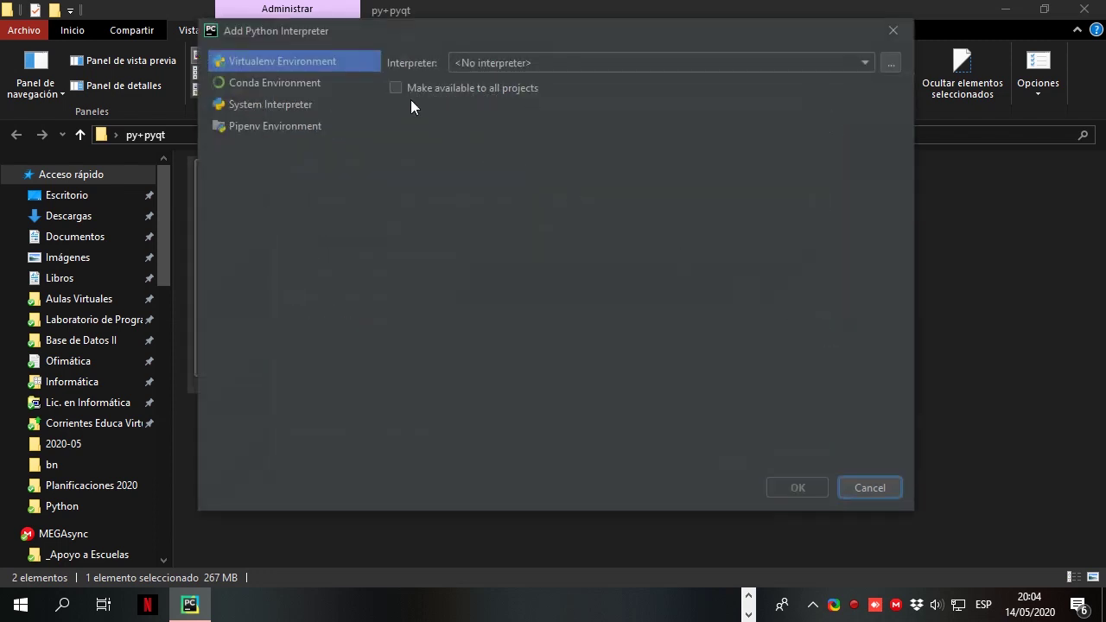
pyautogui.click(298, 104)
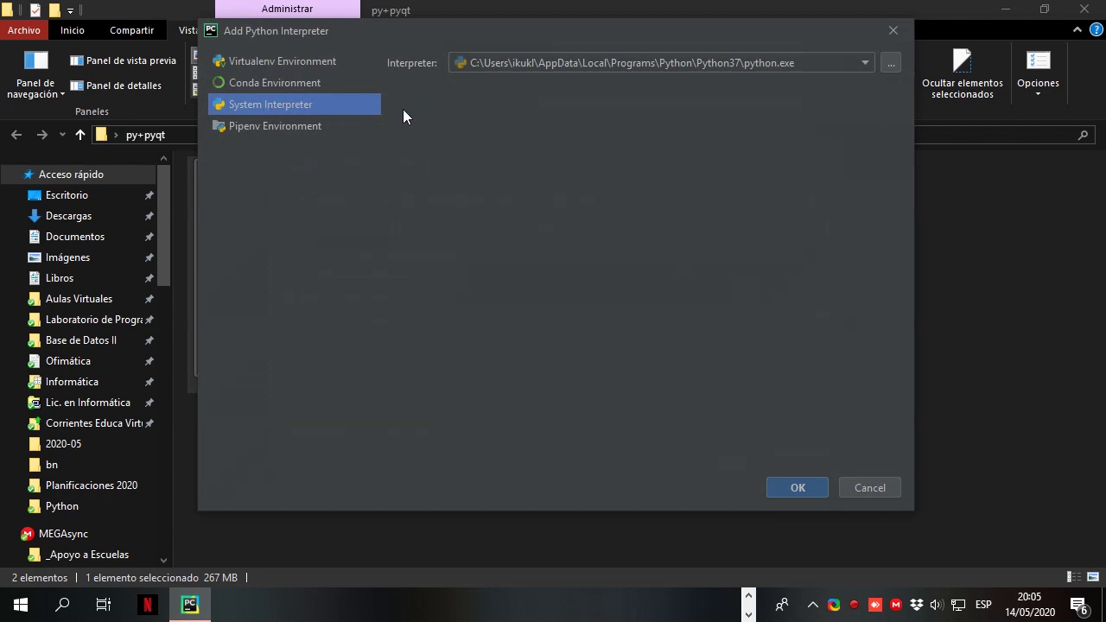
pyautogui.click(807, 63)
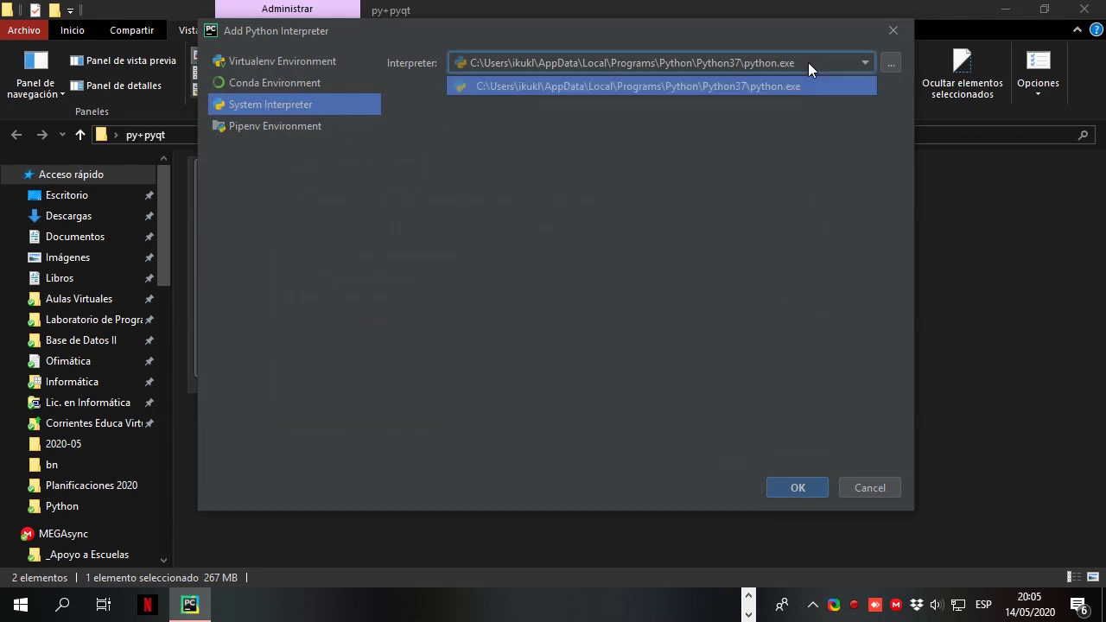
pyautogui.click(808, 62)
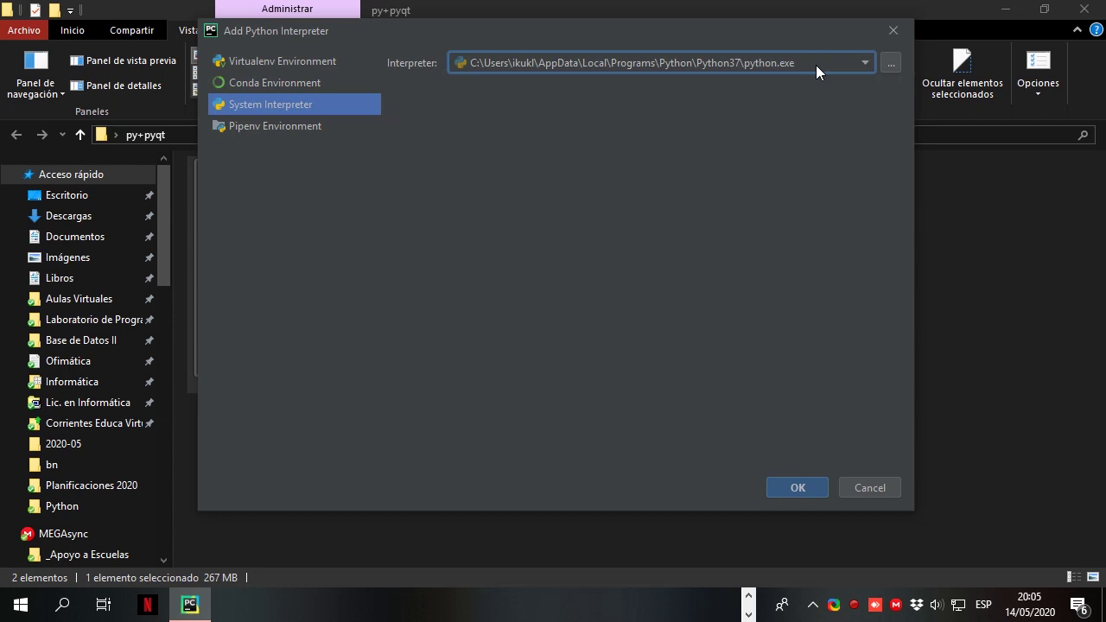
pyautogui.click(816, 65)
pyautogui.click(815, 65)
pyautogui.click(798, 488)
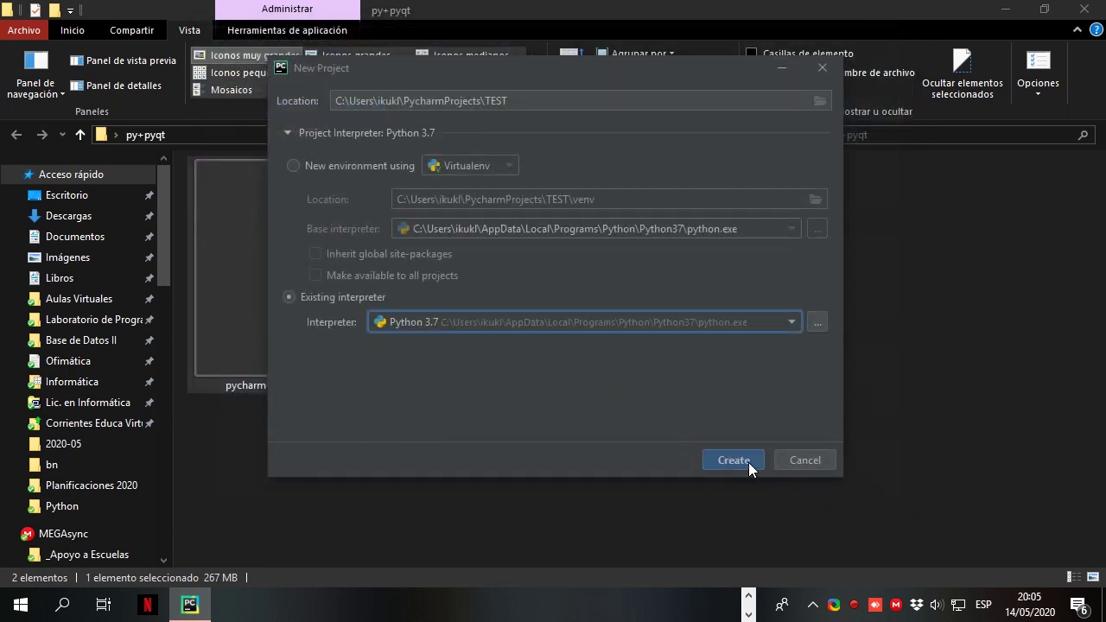
# Step: Create the TEST project, maximize its window and dismiss the Tip of the Day
pyautogui.click(749, 464)
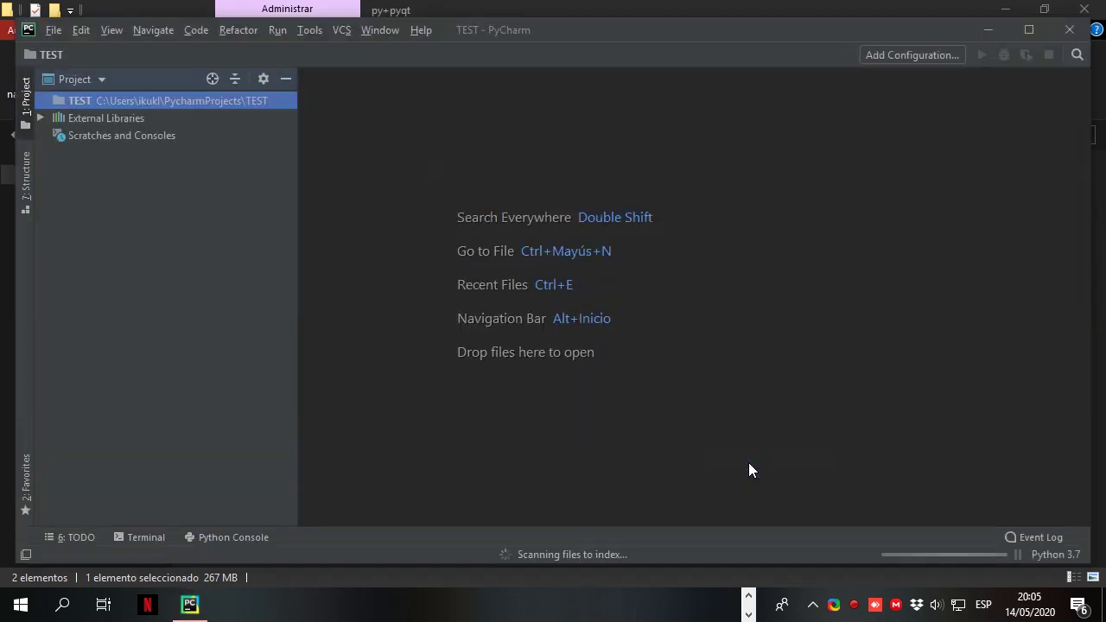
pyautogui.click(1033, 30)
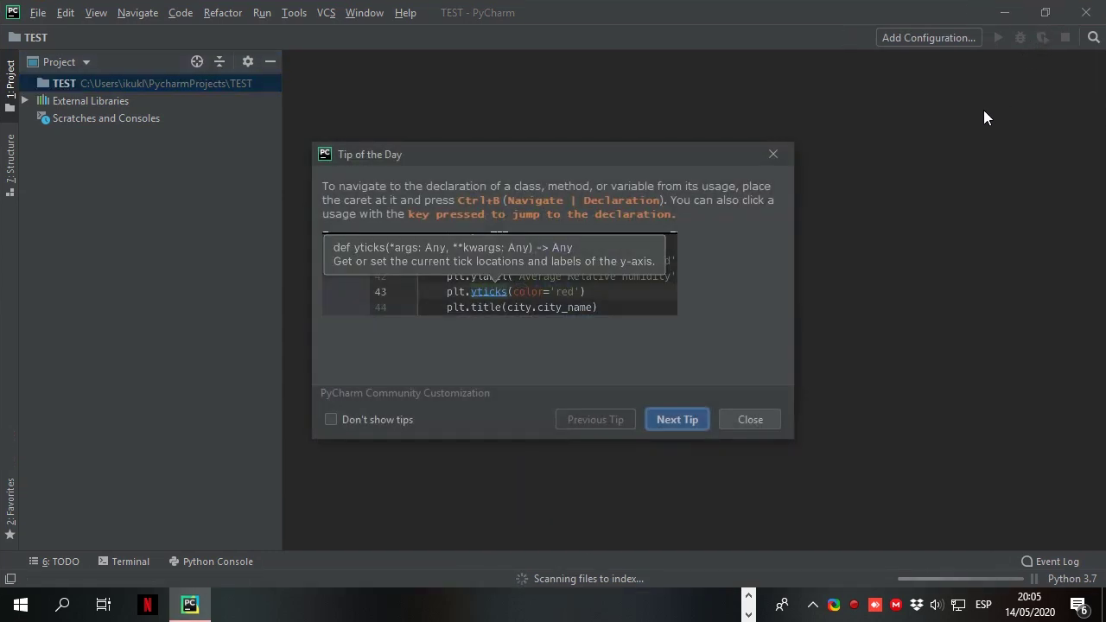
pyautogui.click(743, 417)
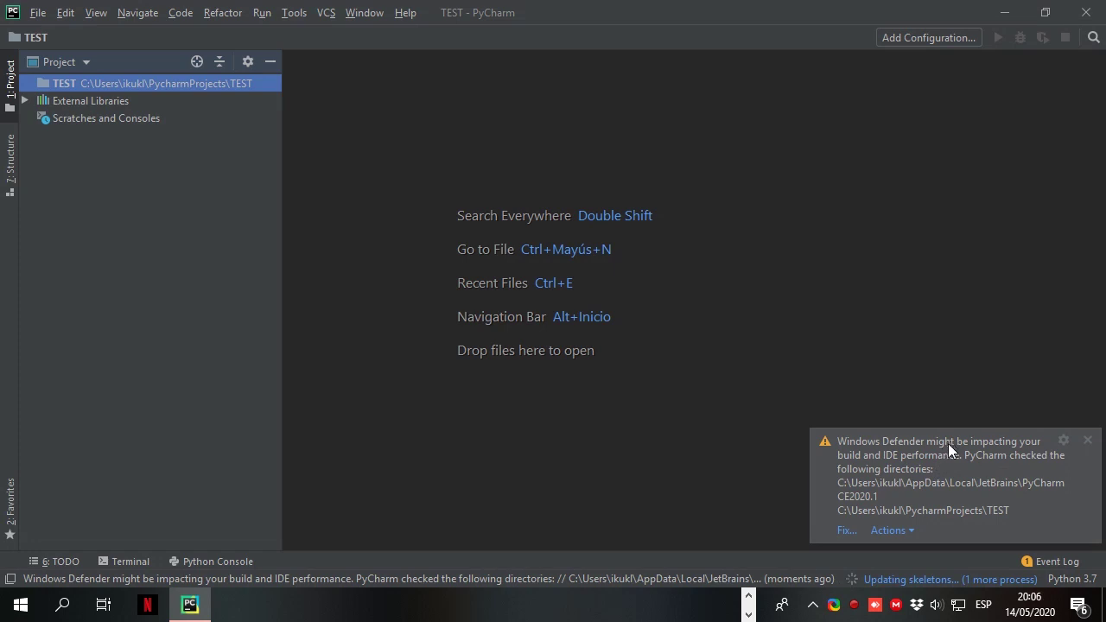
# Step: Let PyCharm automatically configure Windows Defender to exclude the project directories from real-time scanning
pyautogui.click(846, 532)
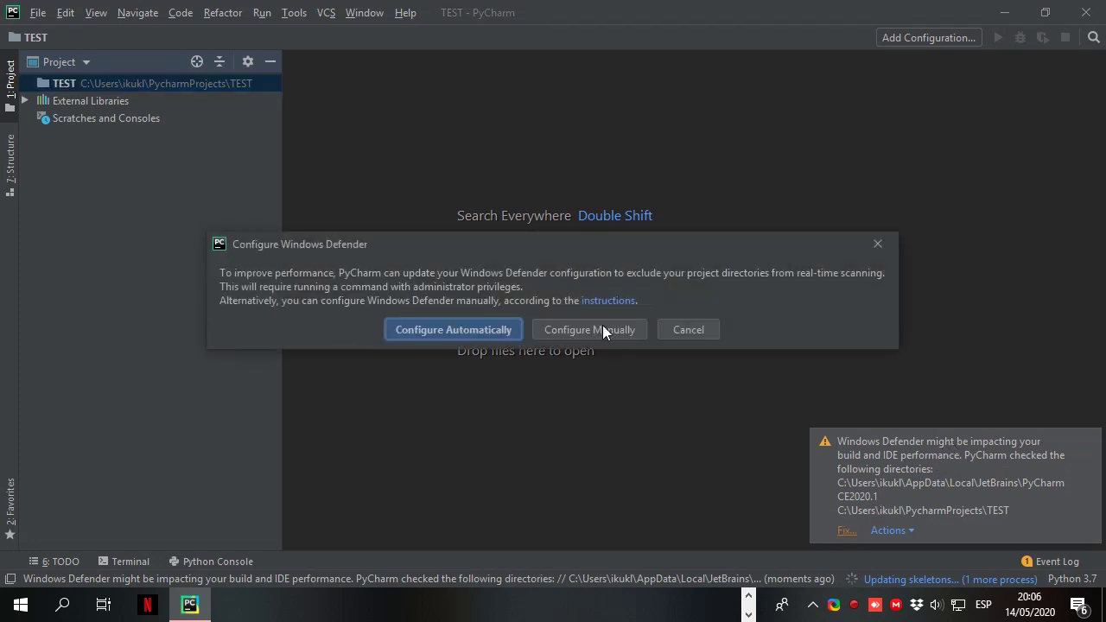
pyautogui.click(457, 333)
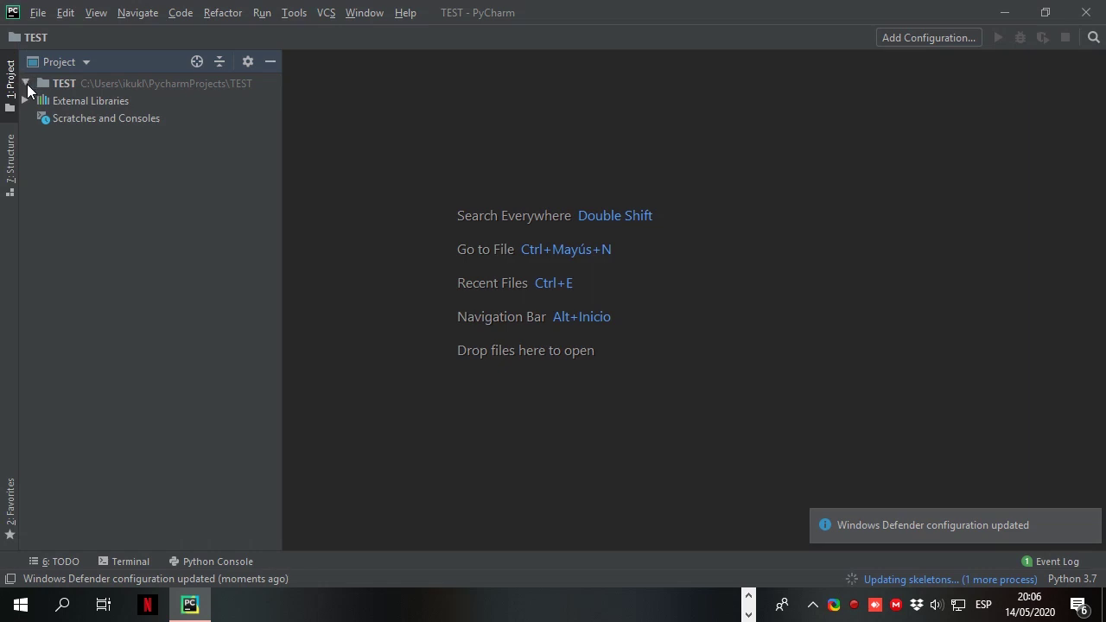
# Step: Create a new Python file named test in the TEST project folder
pyautogui.click(111, 81)
pyautogui.rightClick(111, 81)
pyautogui.moveTo(138, 88)
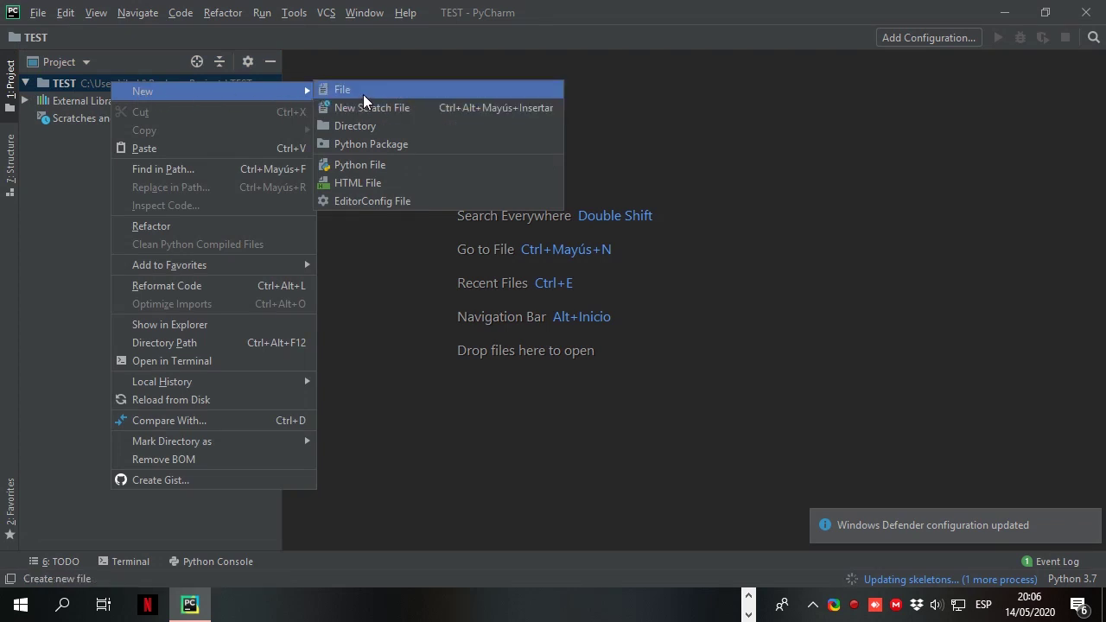
pyautogui.click(380, 167)
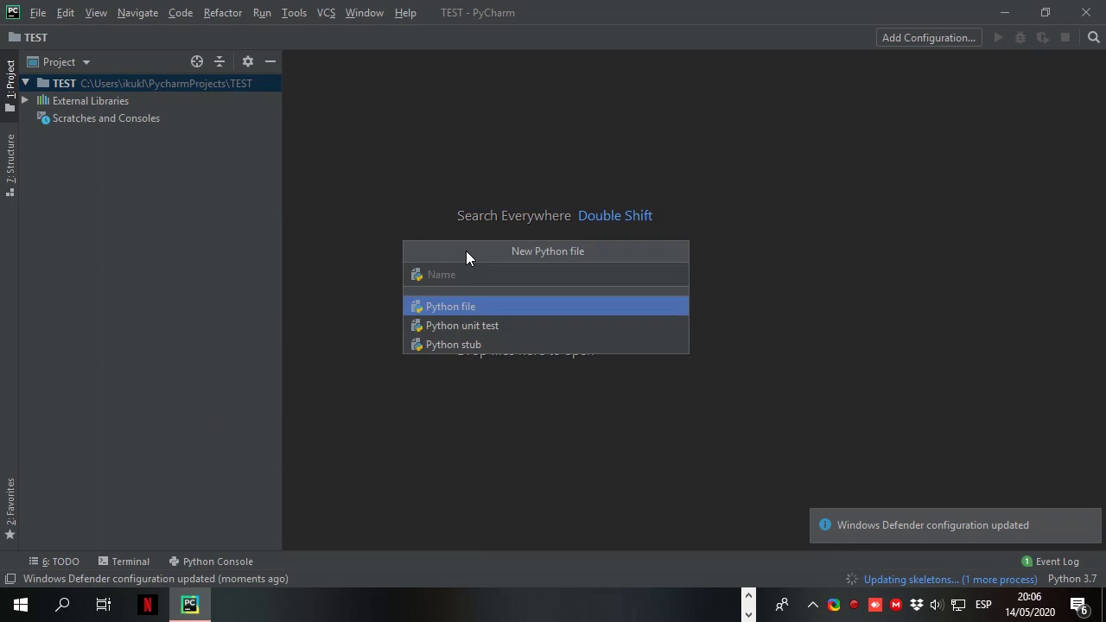
pyautogui.write('test')
pyautogui.press('Return')
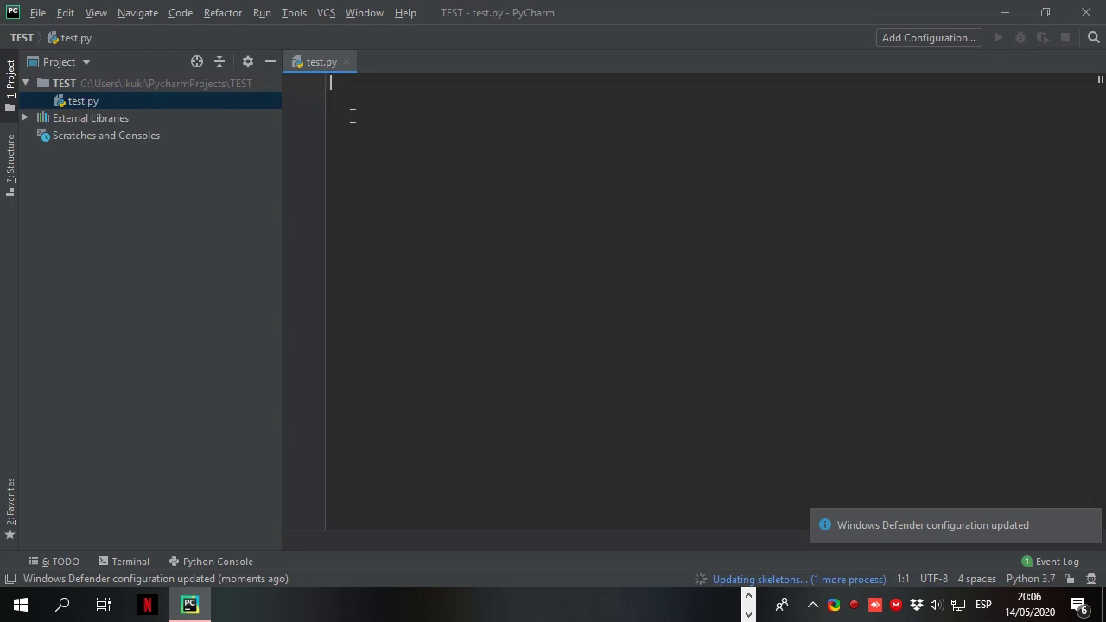
# Step: Write the line print("hola mundo") in test.py
pyautogui.write('print(')
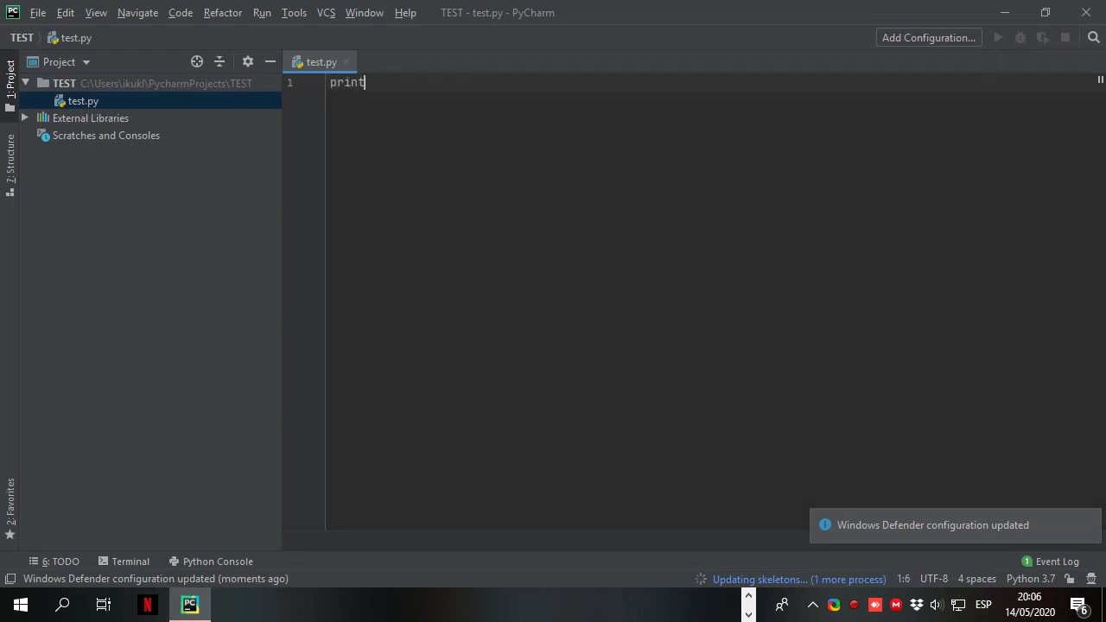
pyautogui.write('"hol')
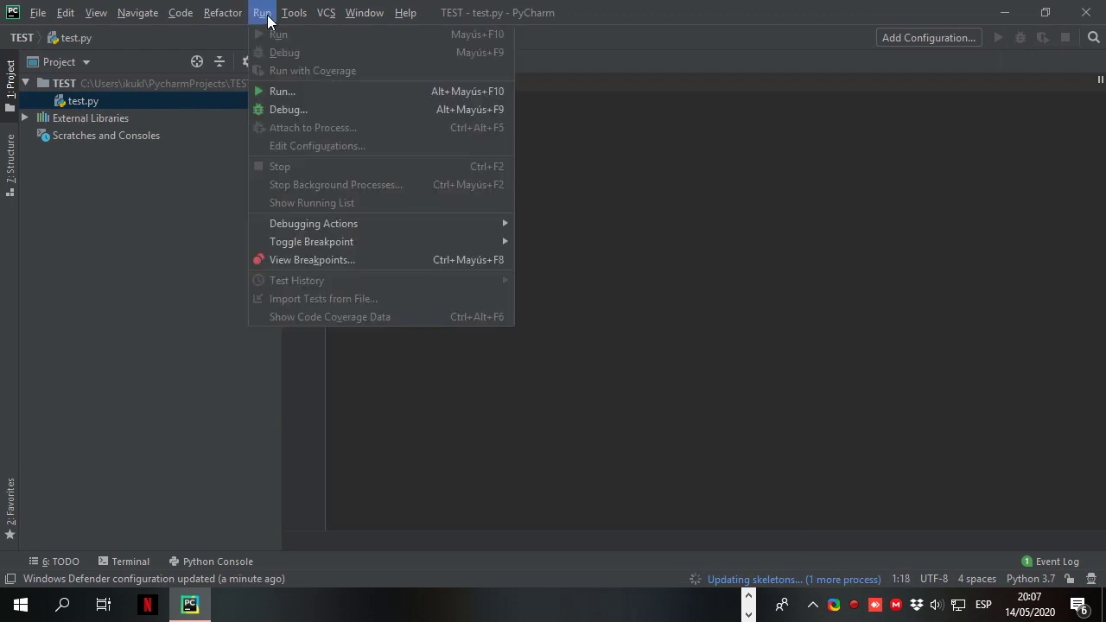
pyautogui.press('Escape')
pyautogui.press('End')
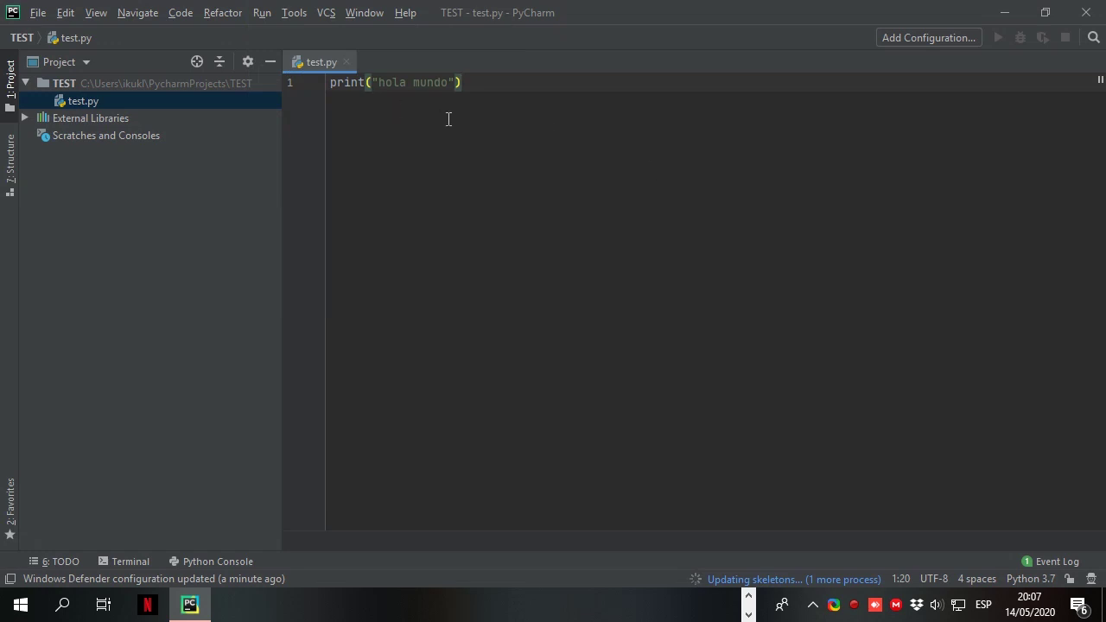
pyautogui.click(262, 14)
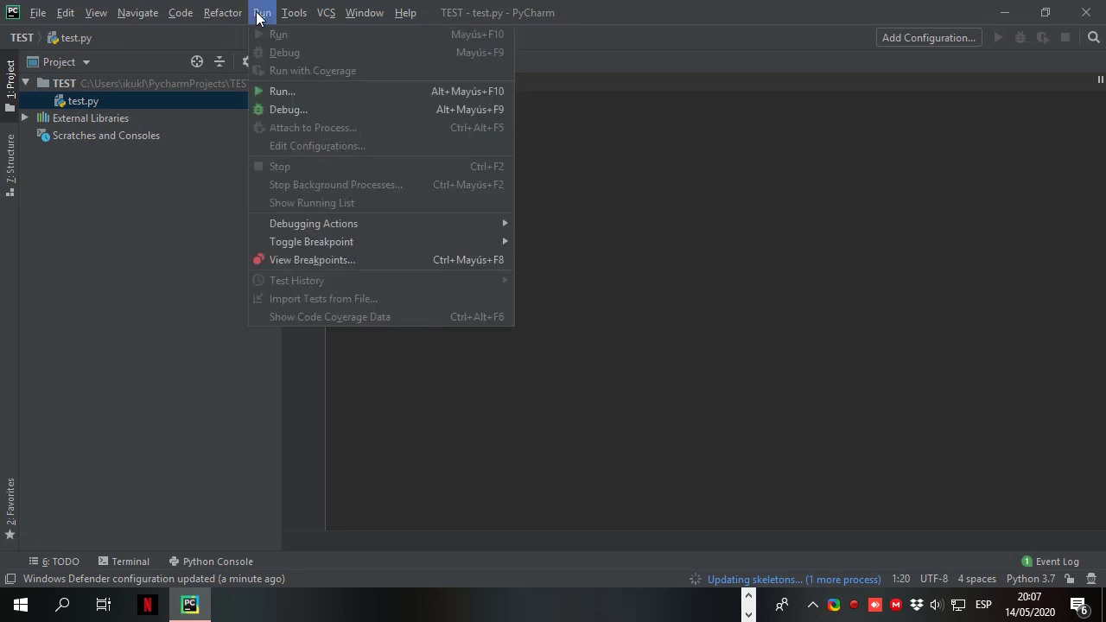
pyautogui.click(285, 90)
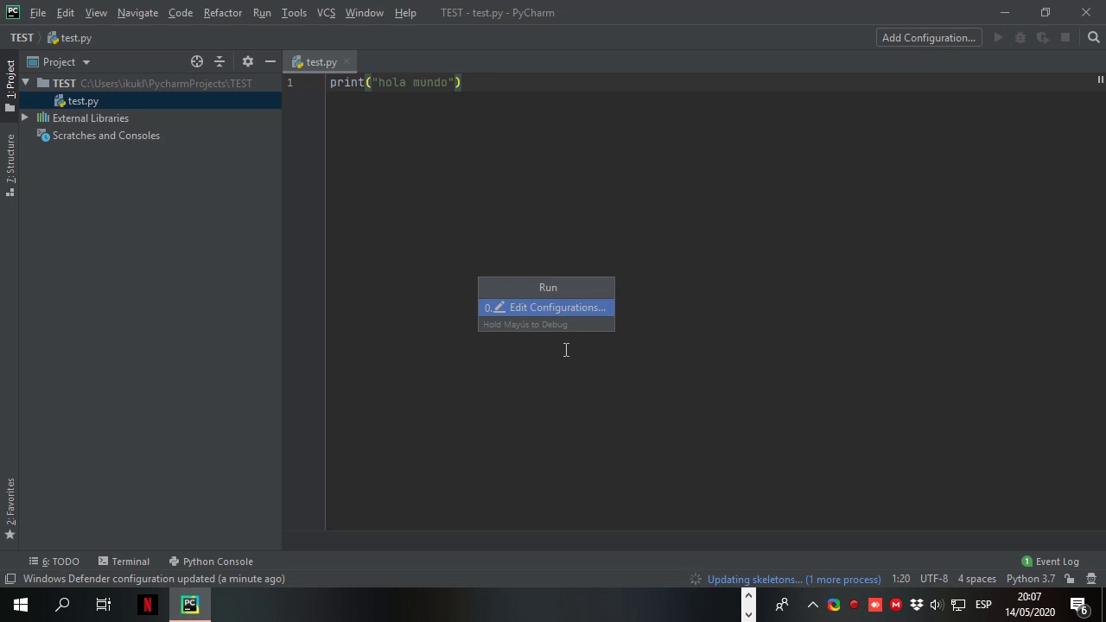
pyautogui.press('Escape')
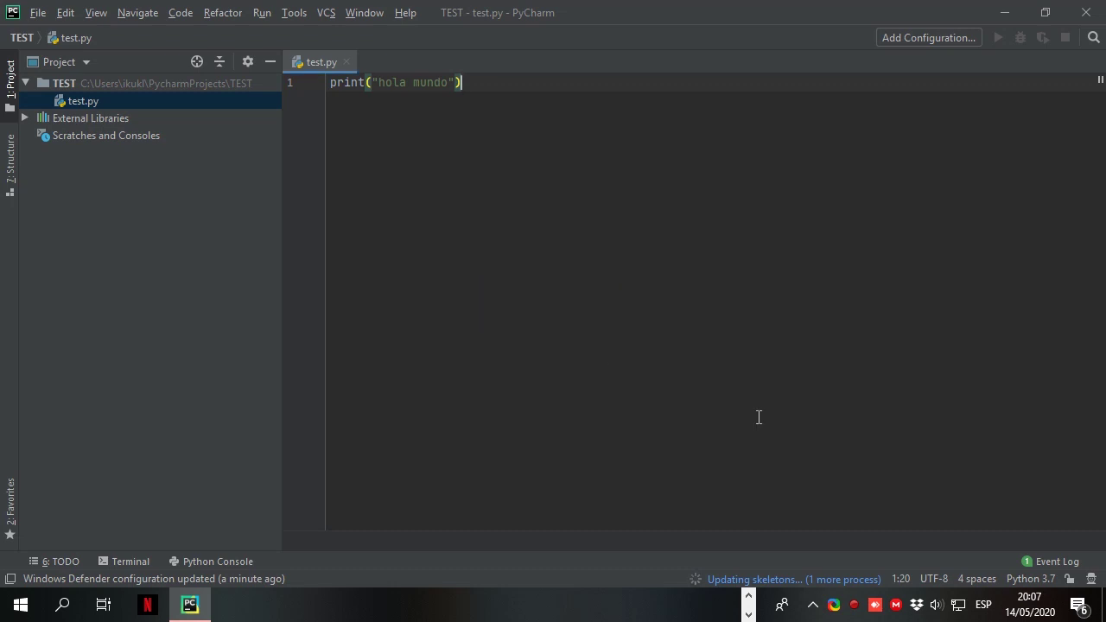
pyautogui.click(778, 582)
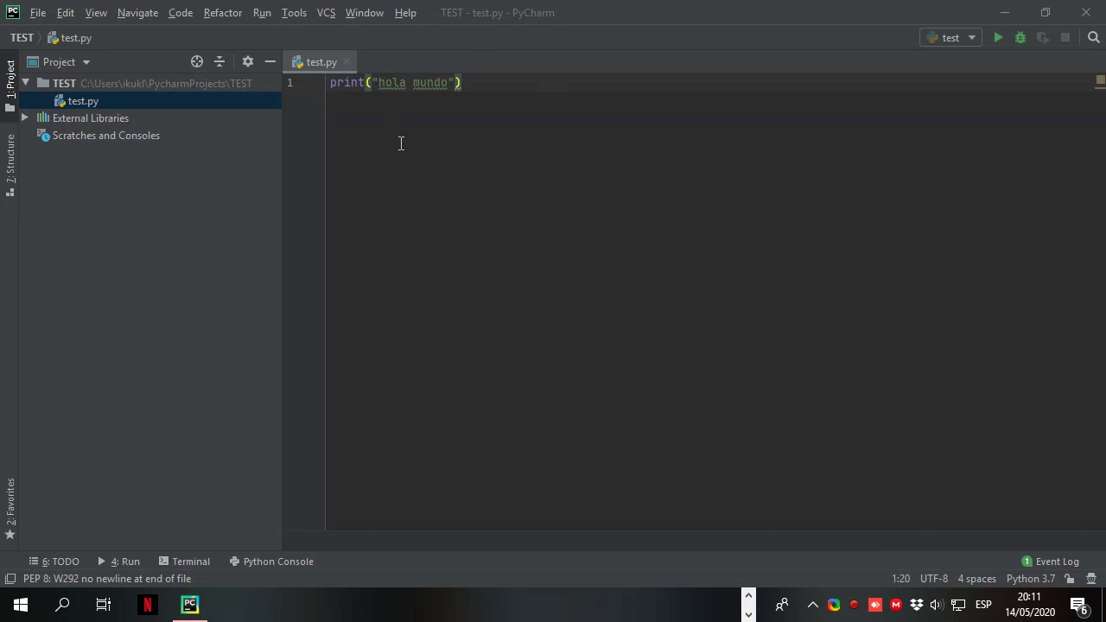
# Step: Run the test.py script by choosing the test run configuration
pyautogui.click(262, 13)
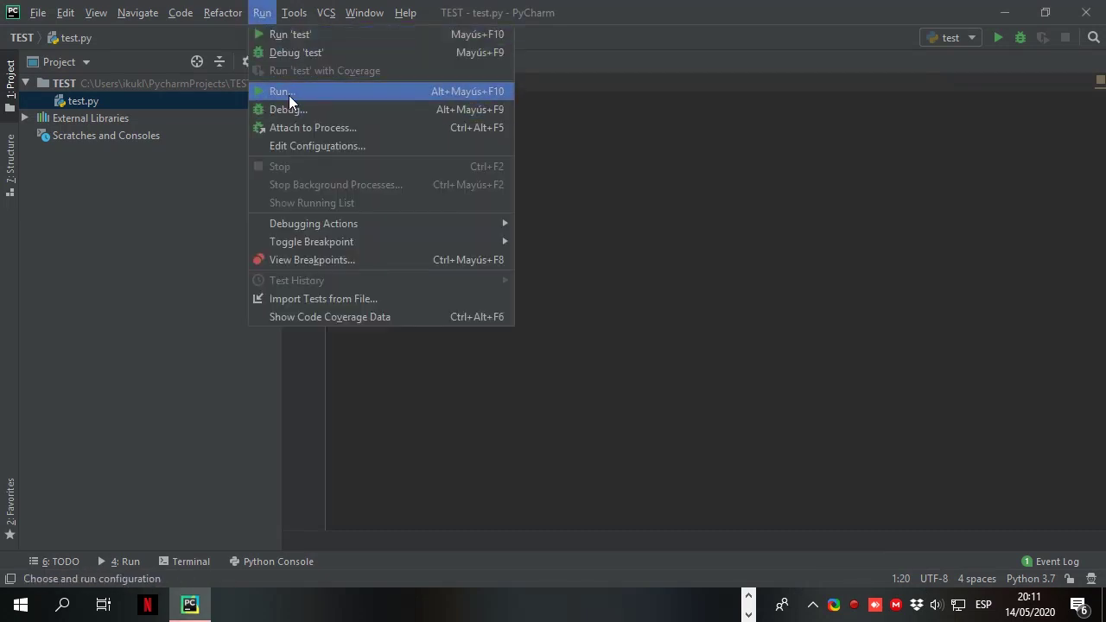
pyautogui.click(705, 193)
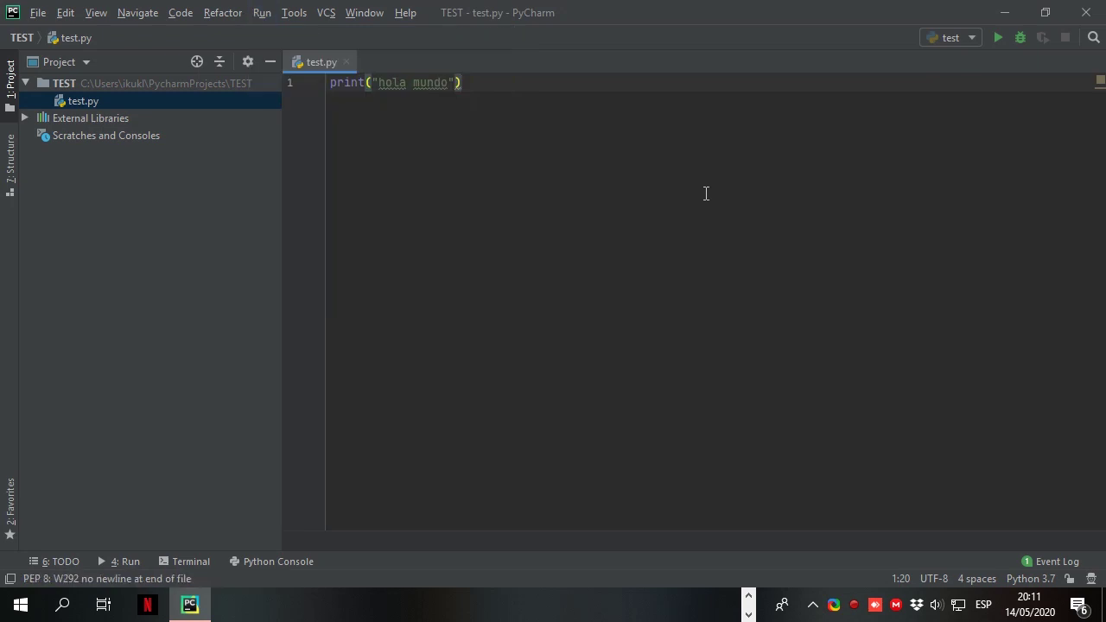
pyautogui.hotkey('alt', 'shift', 'F10')
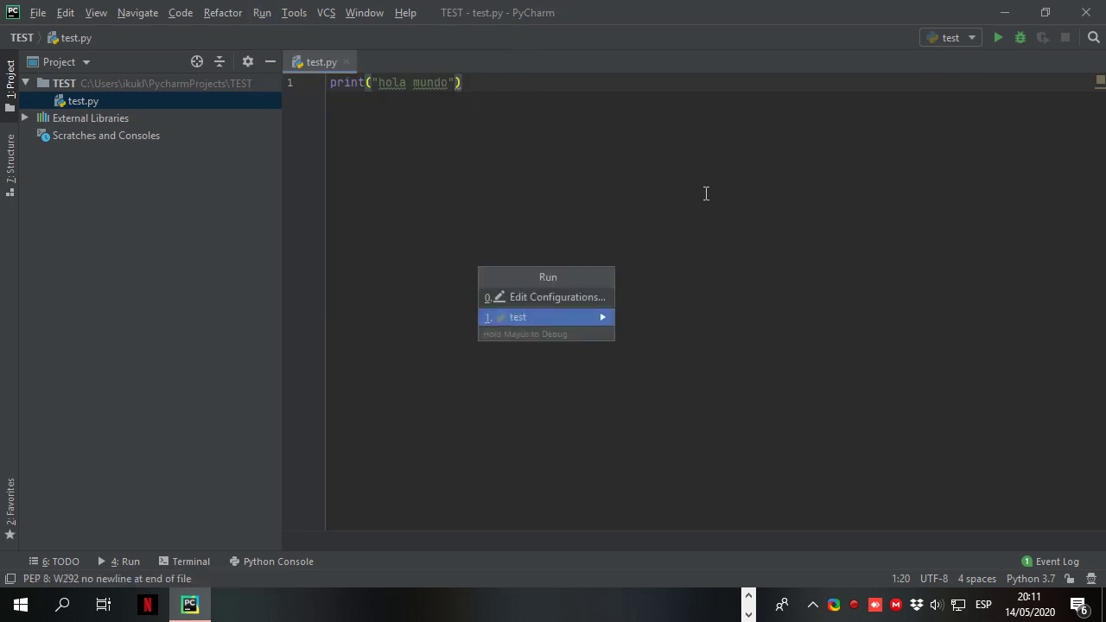
pyautogui.press('Return')
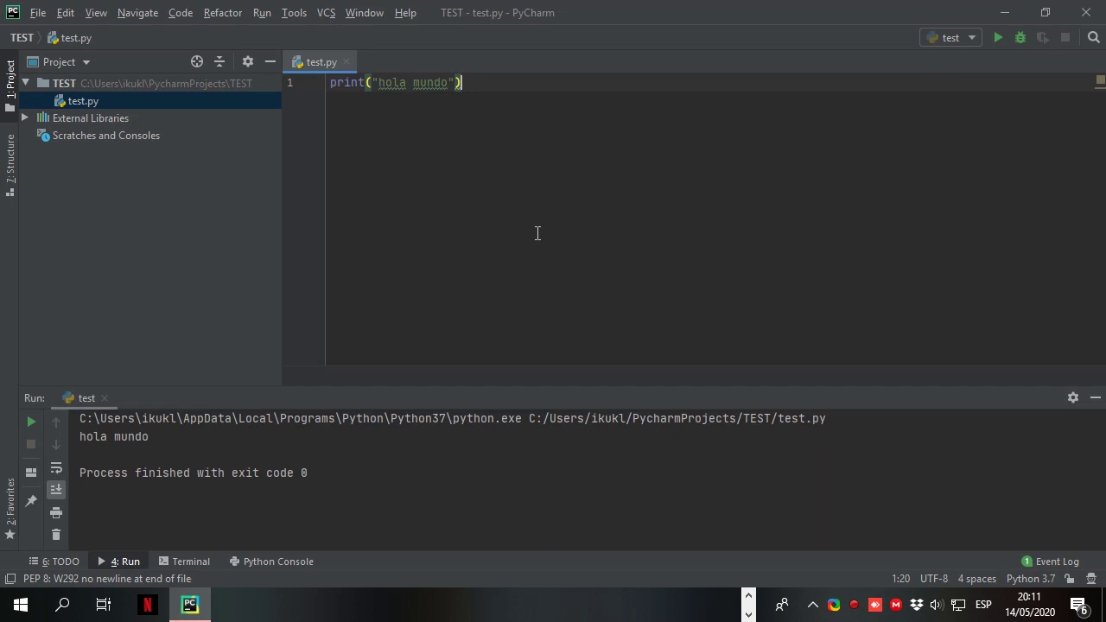
# Step: Run the test configuration a second time
pyautogui.click(267, 12)
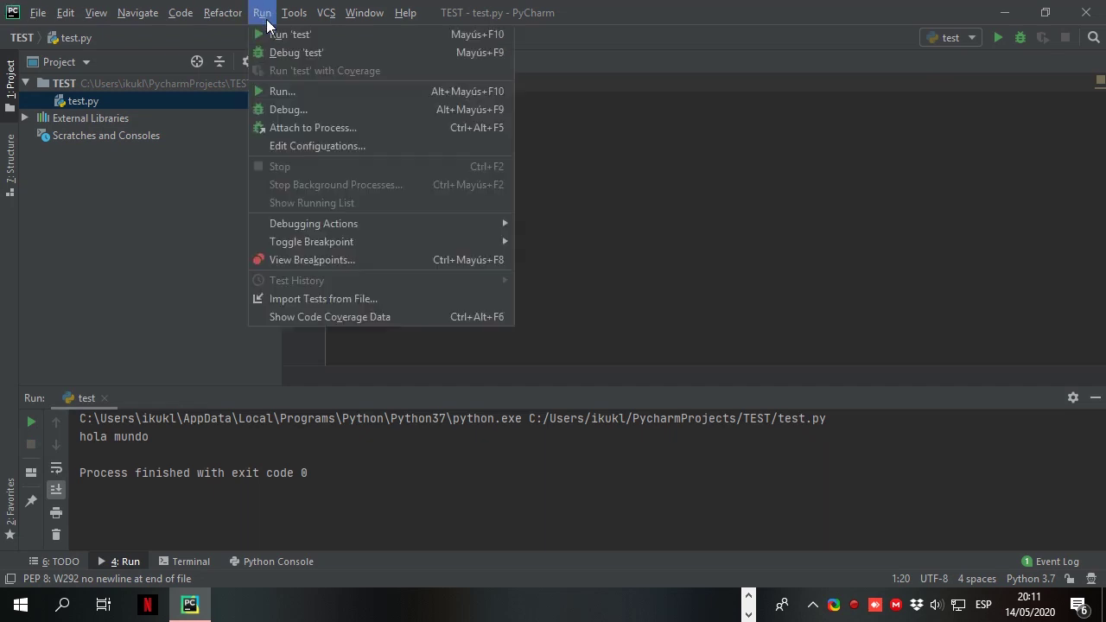
pyautogui.click(288, 90)
pyautogui.click(552, 320)
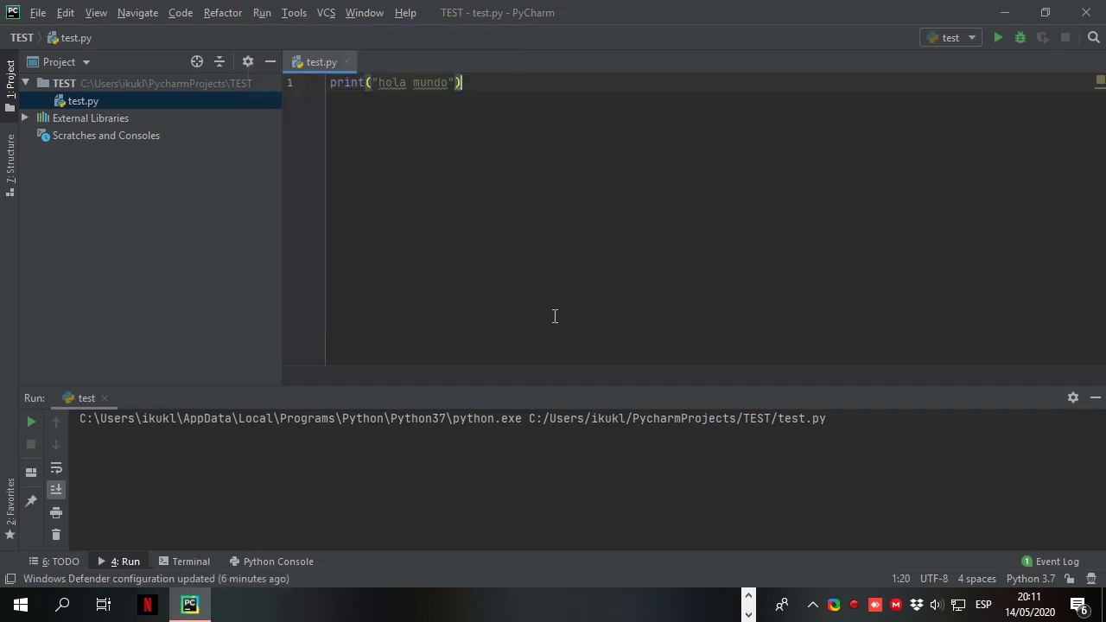
# Step: Highlight the interpreter and script path line, and the printed text line, in the run output
pyautogui.moveTo(79, 421)
pyautogui.mouseDown()
pyautogui.moveTo(832, 425)
pyautogui.moveTo(536, 445)
pyautogui.moveTo(141, 418)
pyautogui.moveTo(78, 423)
pyautogui.mouseUp()
pyautogui.click(832, 425)
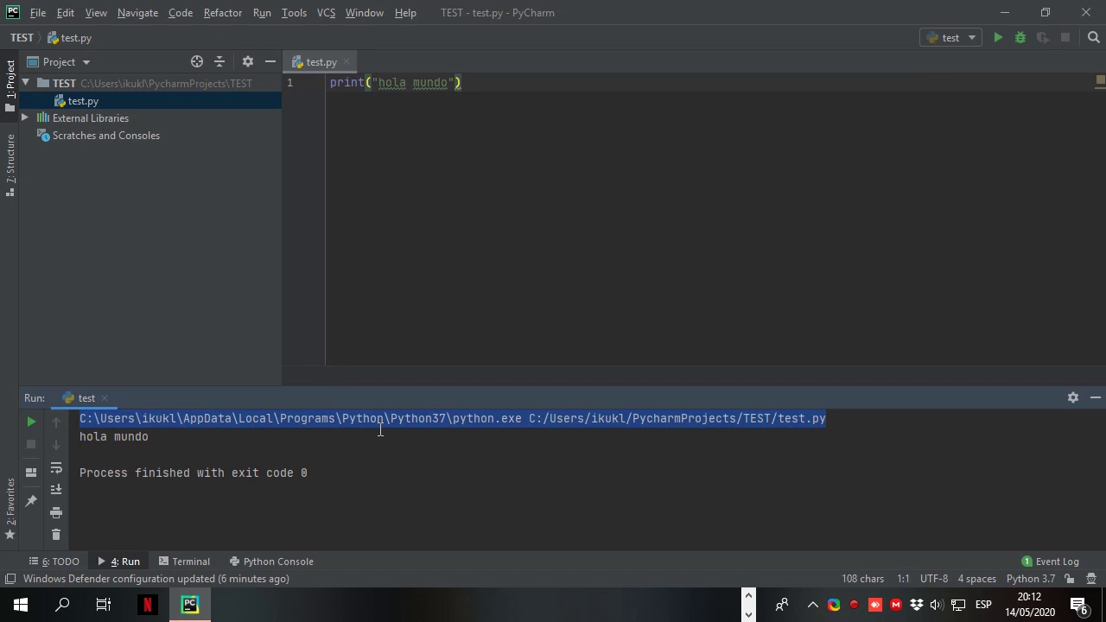
pyautogui.click(78, 437)
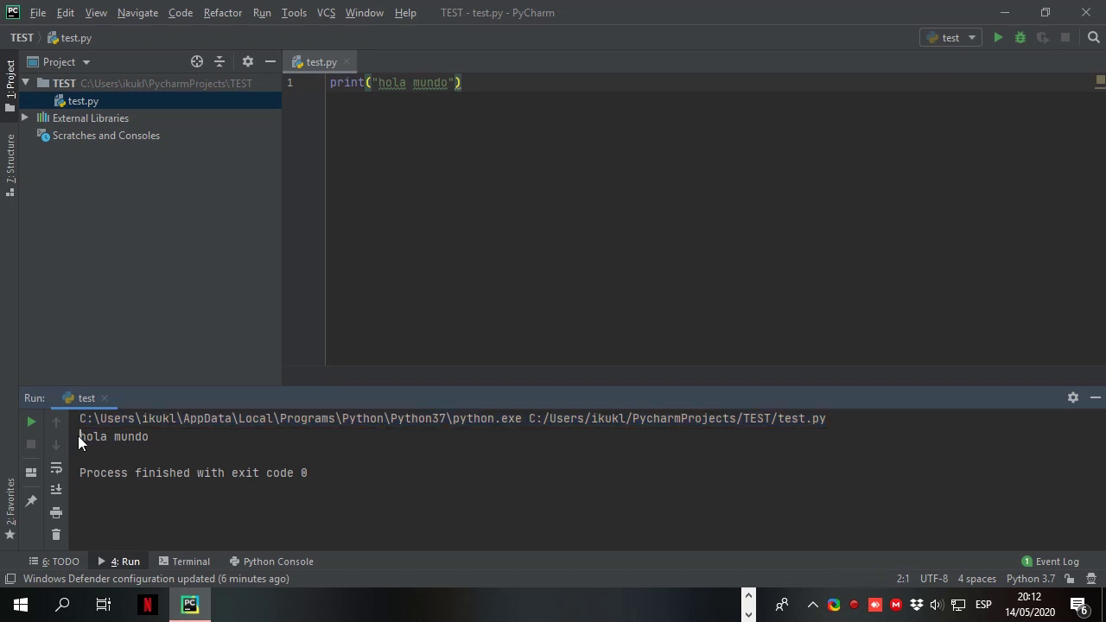
pyautogui.moveTo(152, 437); pyautogui.dragTo(79, 436)
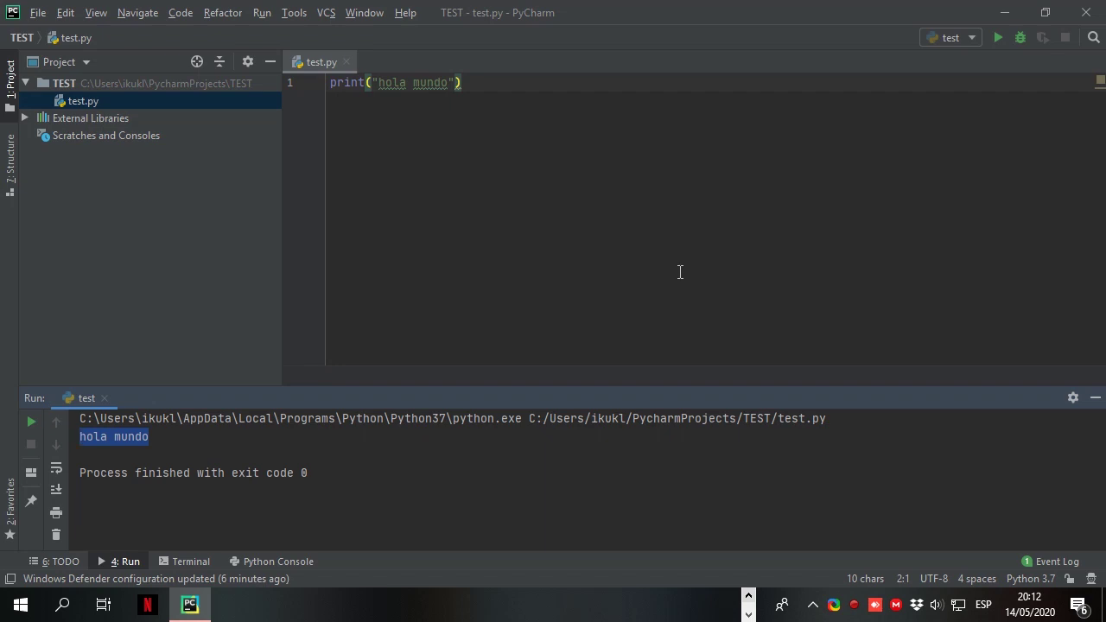
pyautogui.click(525, 92)
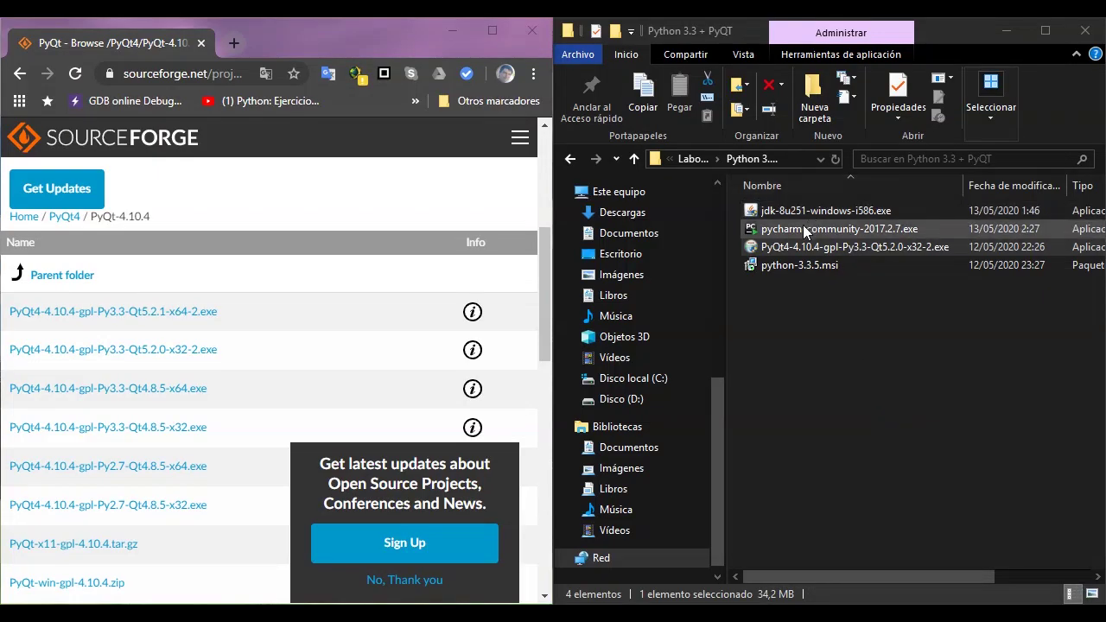
# Step: Select pycharm-community-2017.2.7.exe in the Python 3.3 + PyQT folder and open the bookmarked Other Versions - PyCharm page in Chrome
pyautogui.click(876, 230)
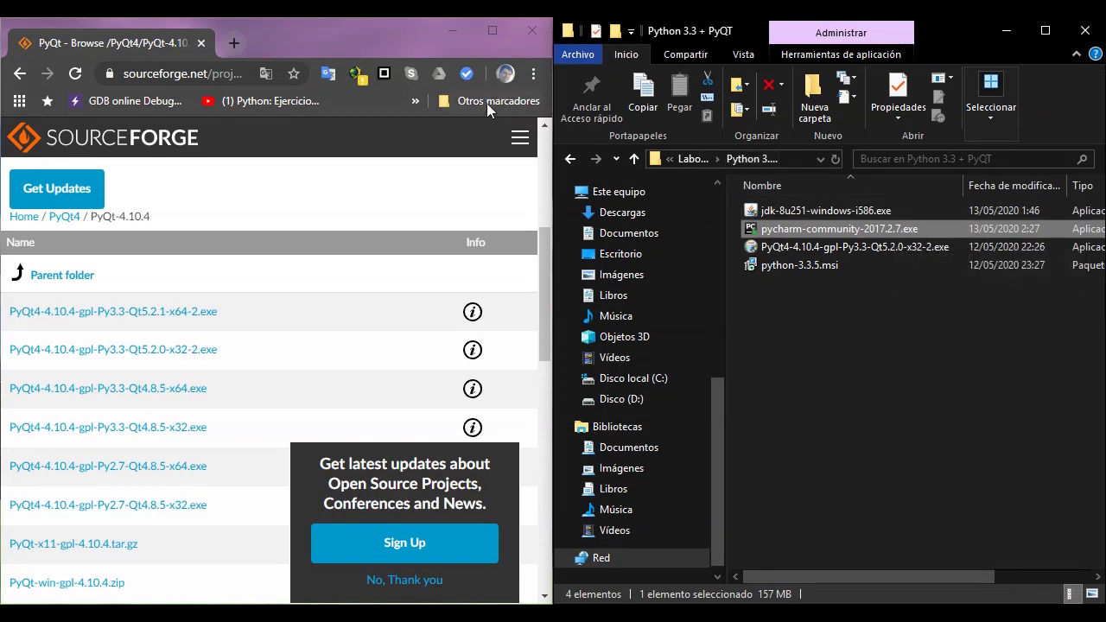
pyautogui.click(414, 101)
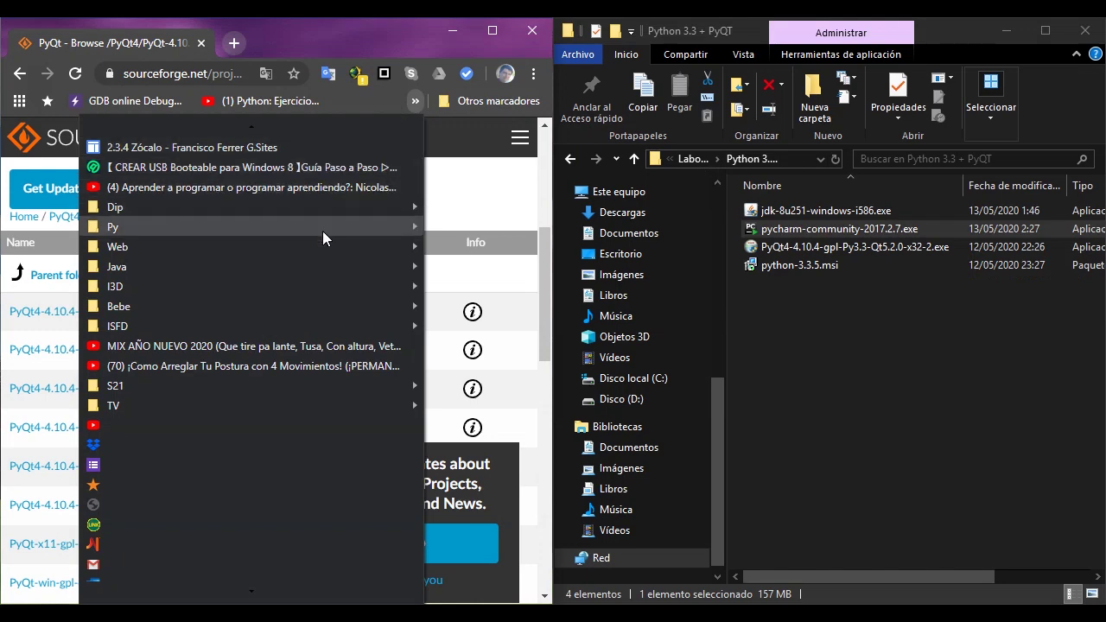
pyautogui.moveTo(322, 231)
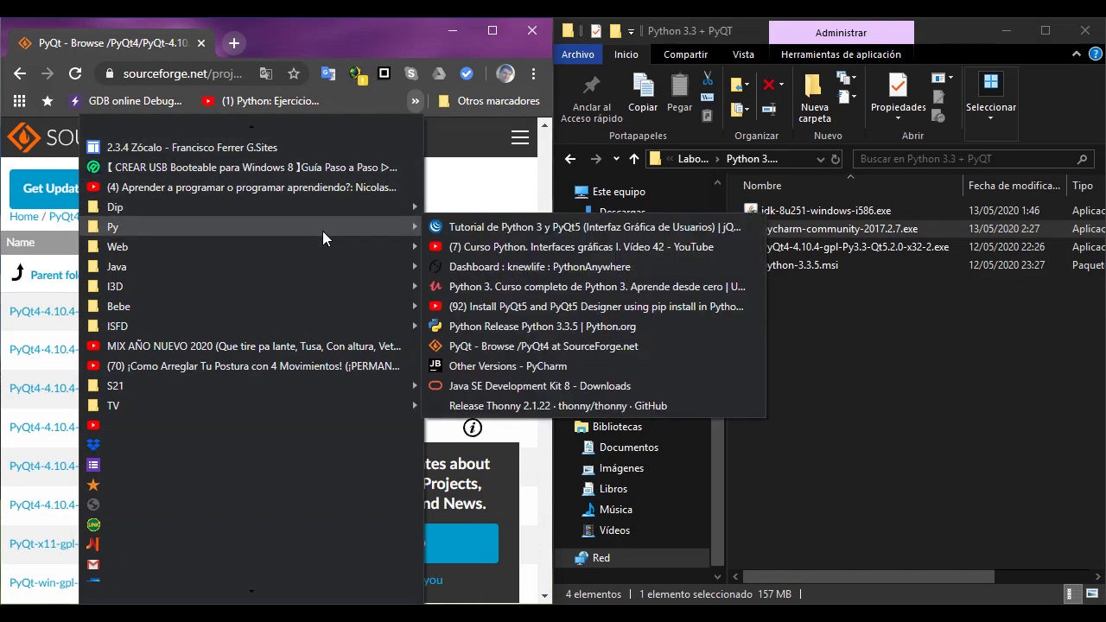
pyautogui.click(481, 368)
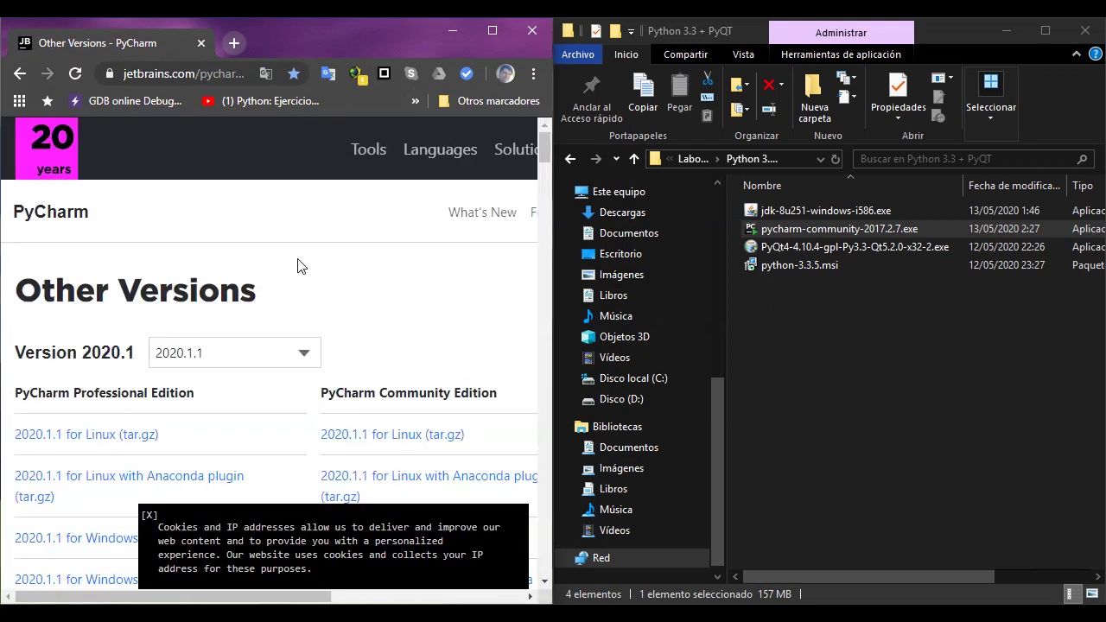
# Step: Locate the PyCharm Community Edition 2017.2.7 for Windows (exe) download among the older versions
pyautogui.scroll(-1, 302, 267)
pyautogui.scroll(-3, 302, 268)
pyautogui.scroll(3, 301, 267)
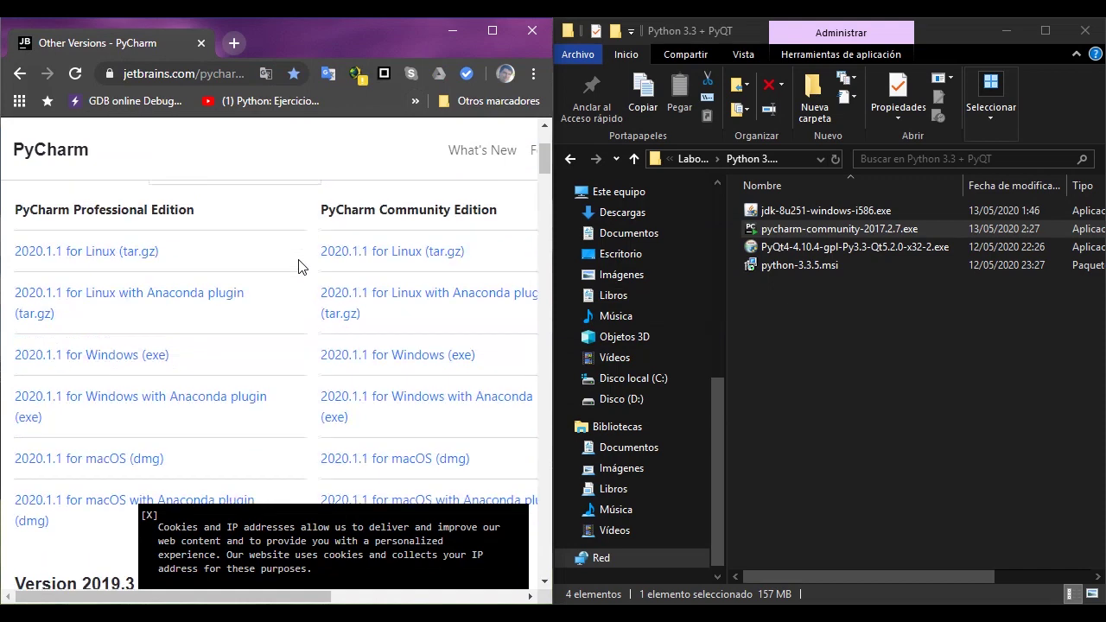
pyautogui.scroll(1, 302, 268)
pyautogui.scroll(-5, 328, 288)
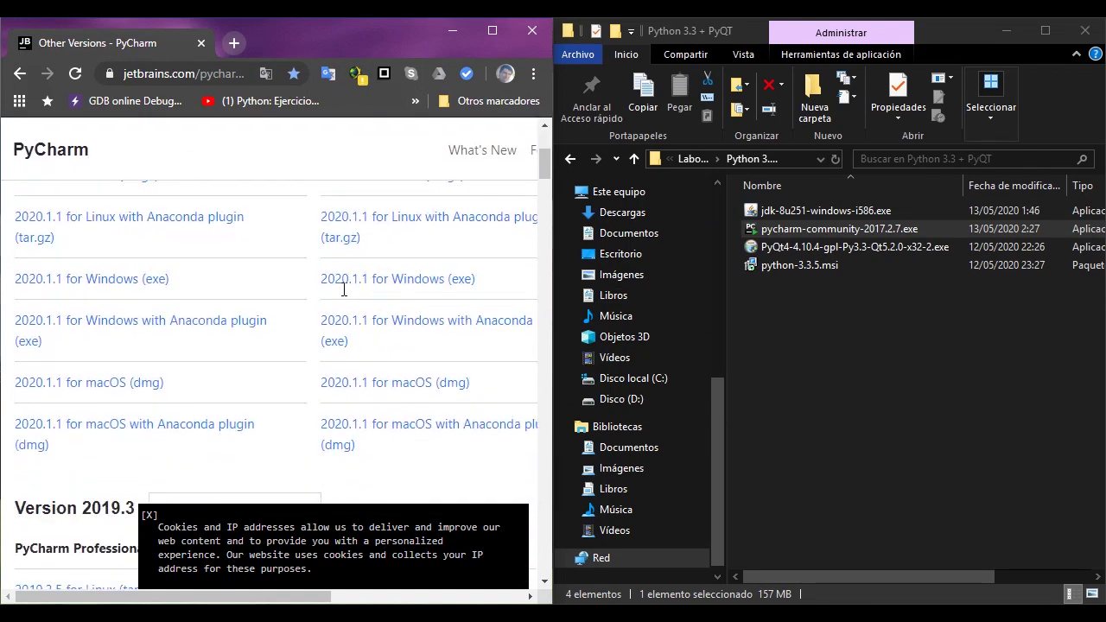
pyautogui.scroll(-10, 343, 289)
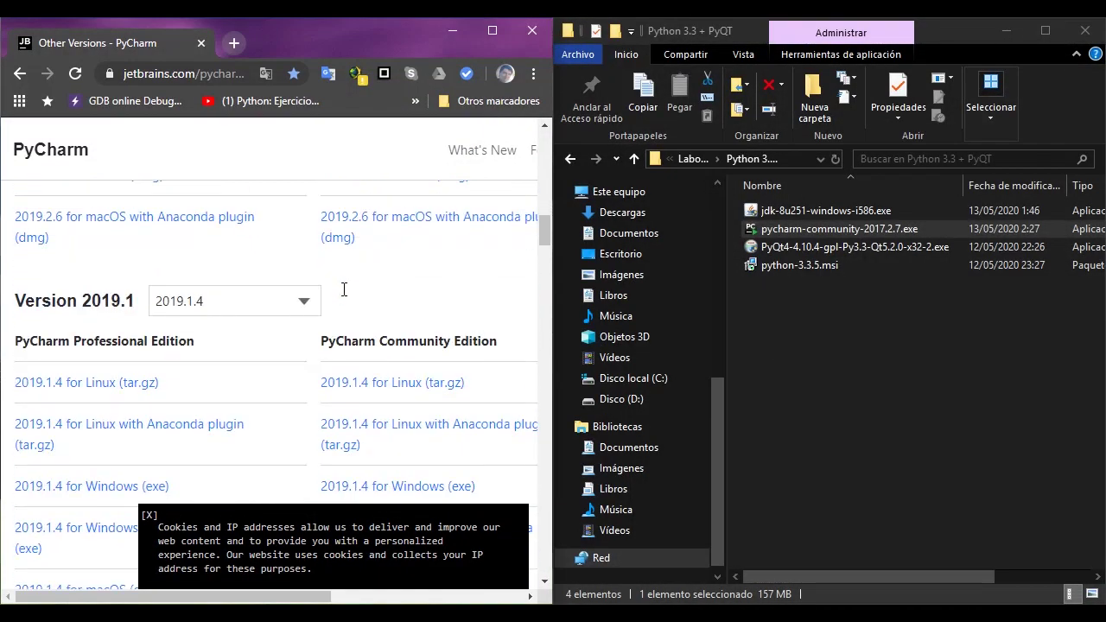
pyautogui.scroll(-13, 343, 295)
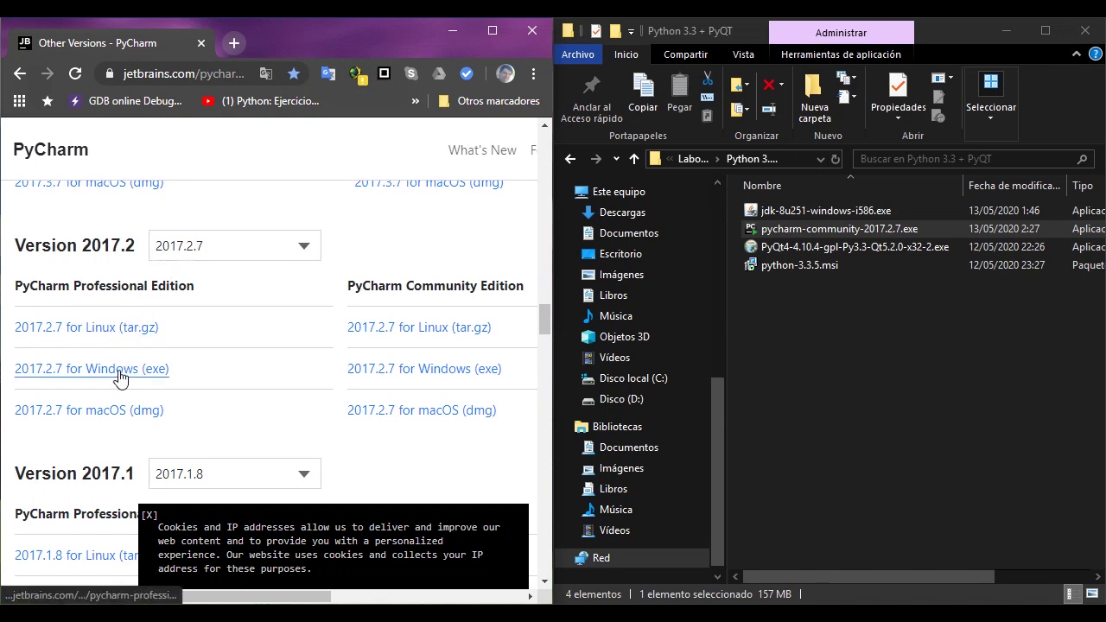
pyautogui.click(455, 380)
pyautogui.click(150, 474)
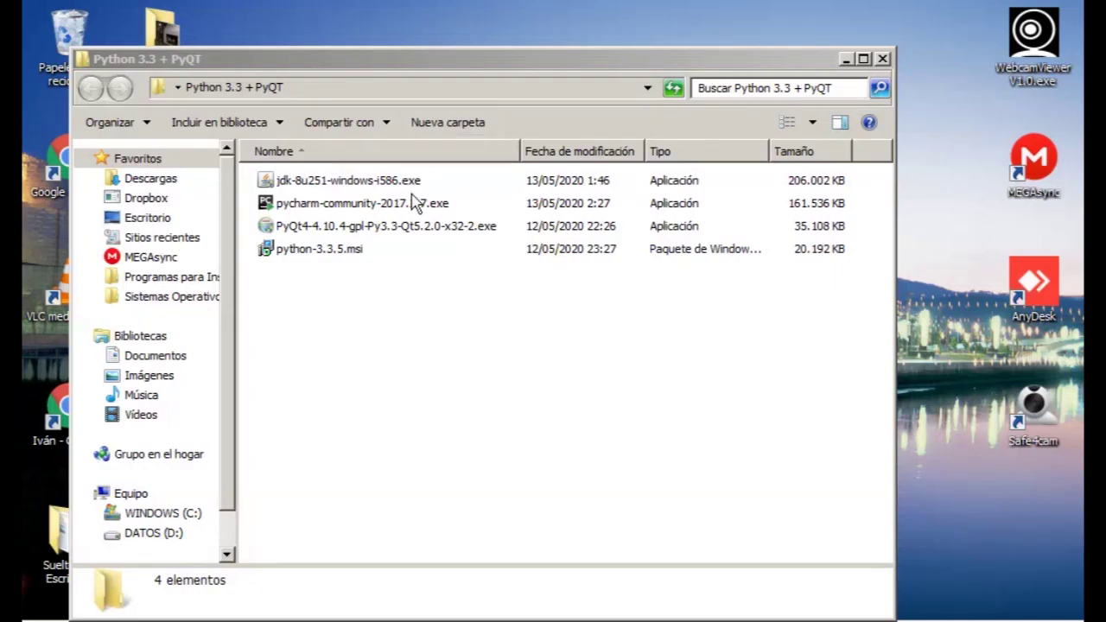
# Step: Run pycharm-community-2017.2.7.exe and install PyCharm with the default destination folder, no extra options and the JetBrains Start Menu folder
pyautogui.doubleClick(409, 207)
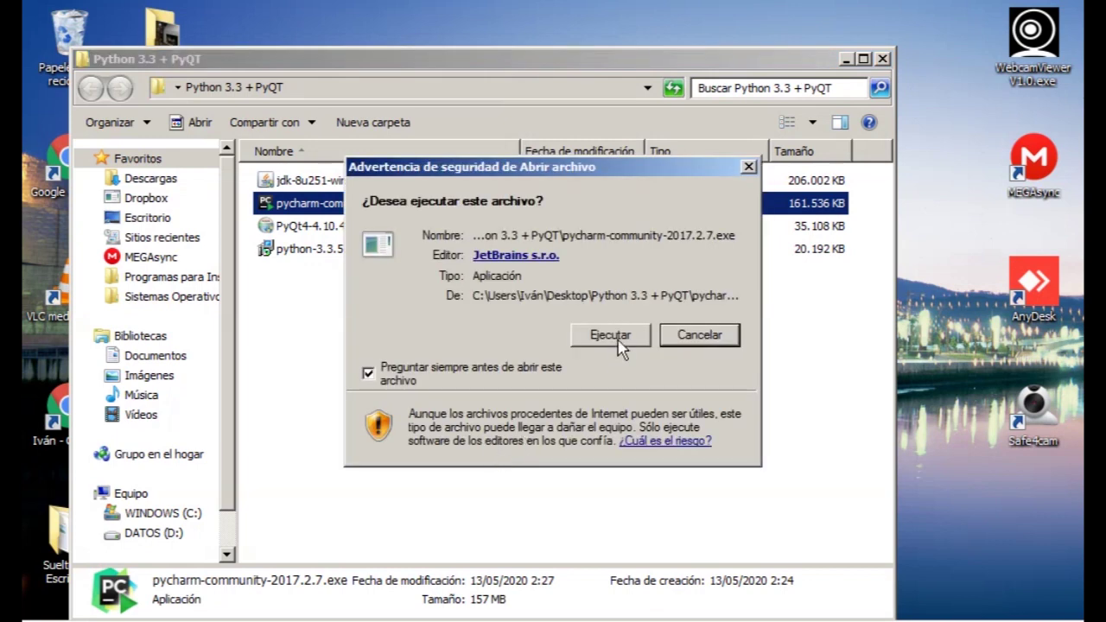
pyautogui.click(615, 341)
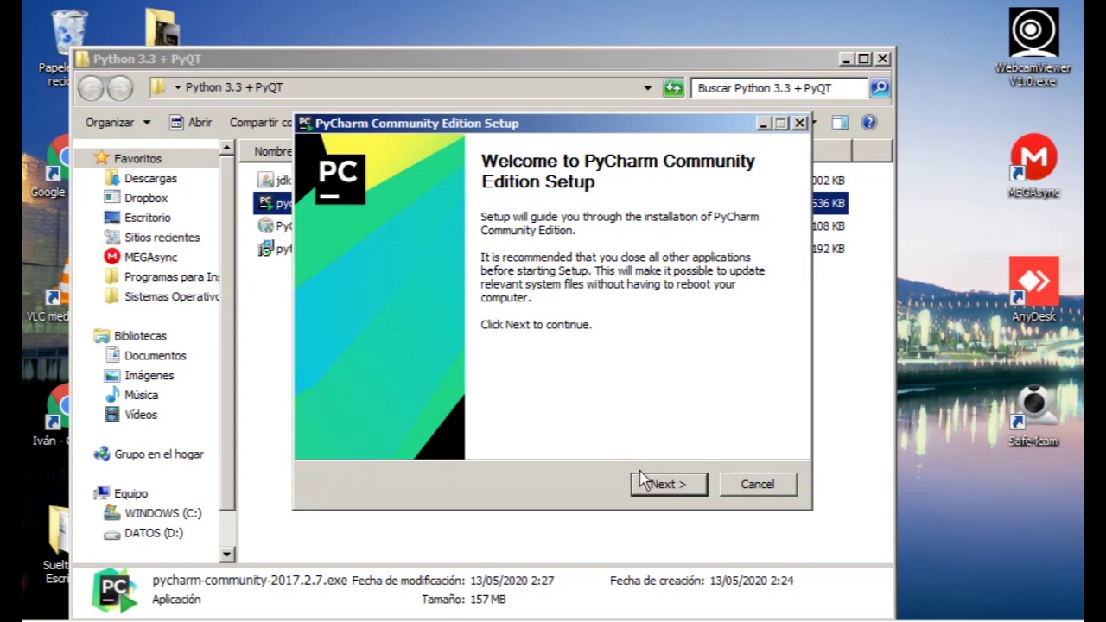
pyautogui.click(661, 489)
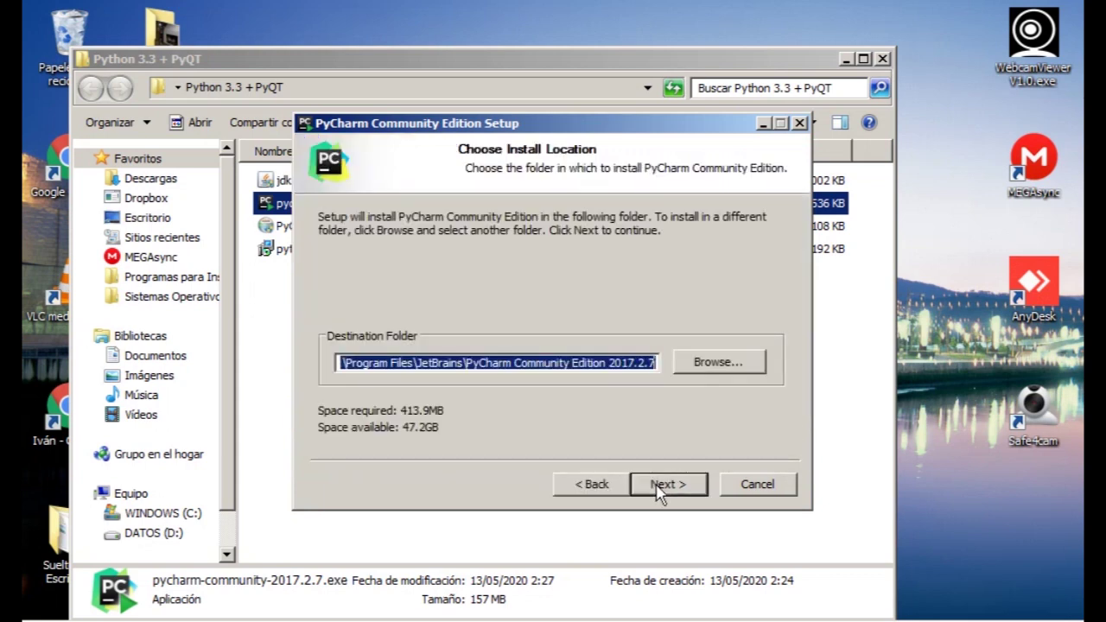
pyautogui.click(661, 486)
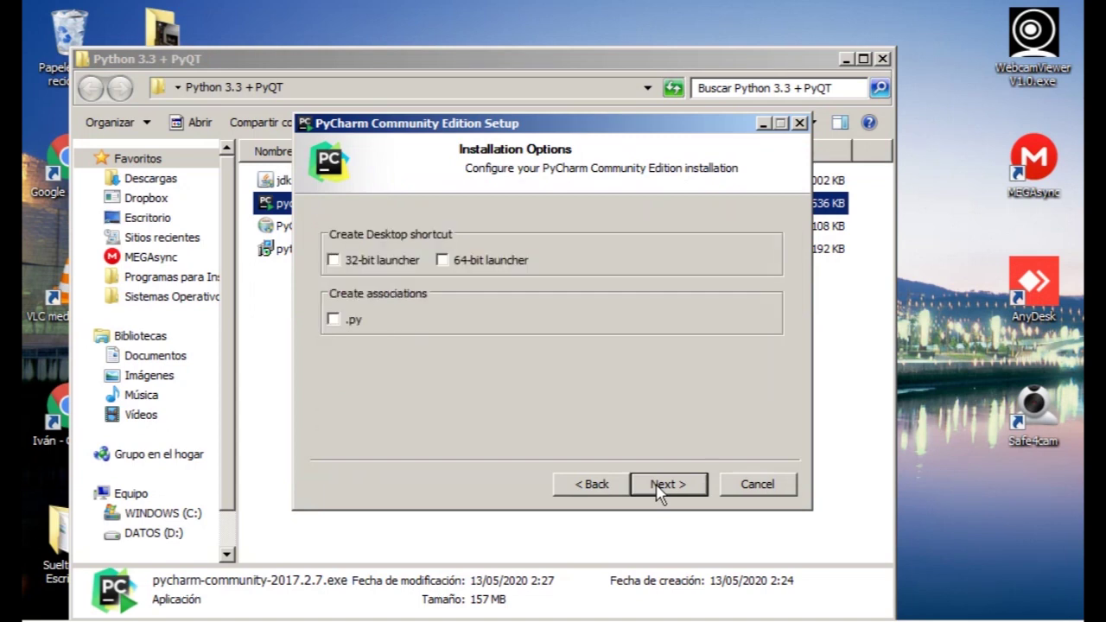
pyautogui.click(660, 488)
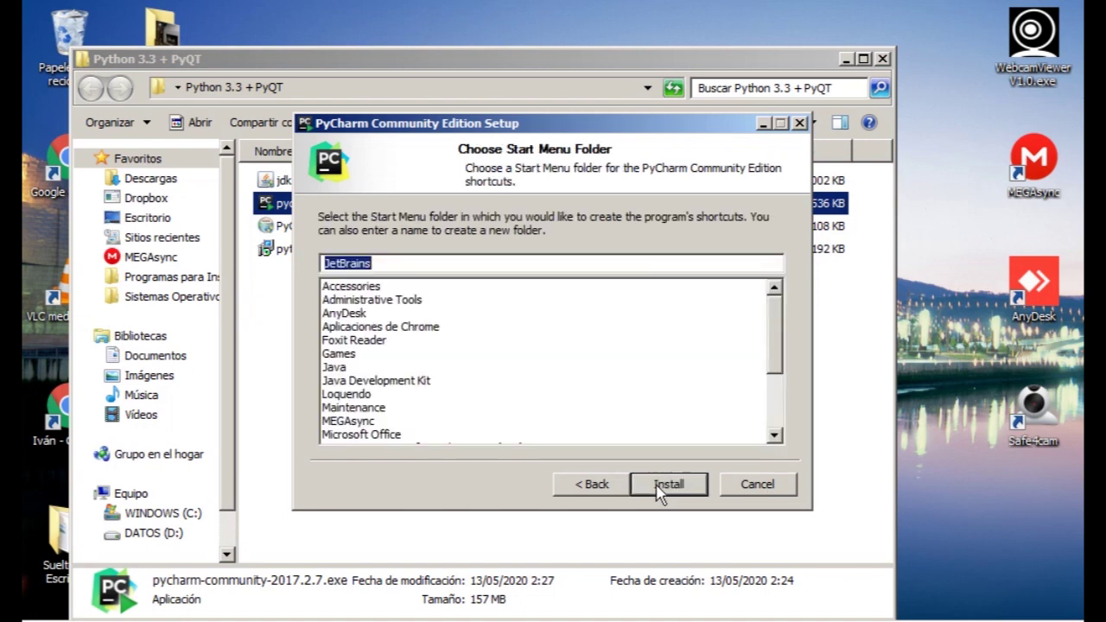
pyautogui.click(659, 489)
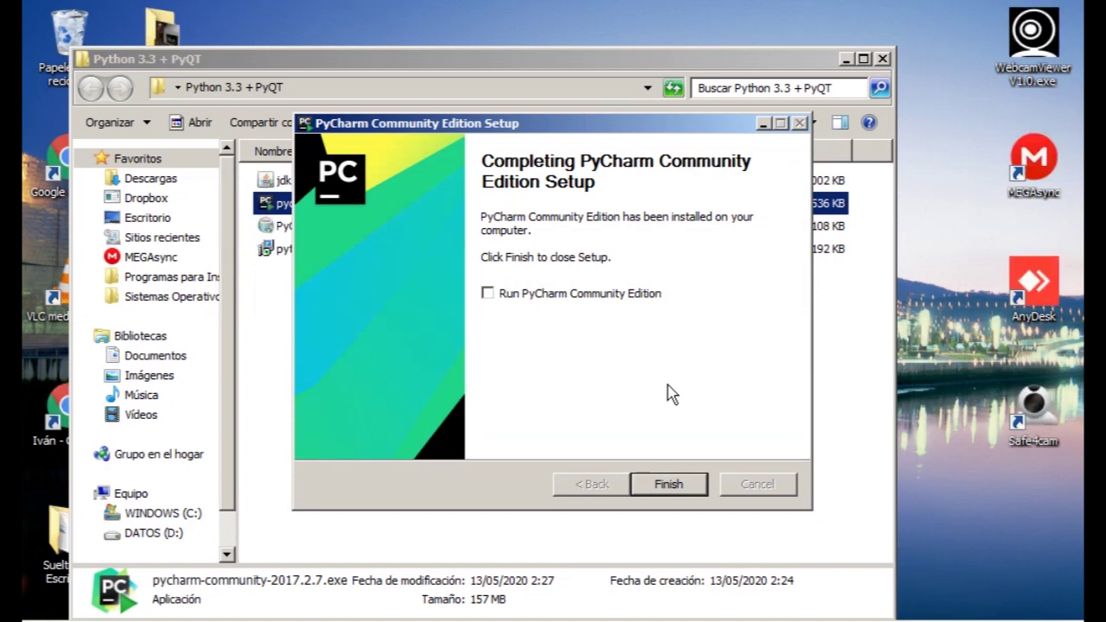
# Step: Finish the PyCharm setup with Run PyCharm Community Edition enabled, and dismiss the launch error
pyautogui.click(575, 295)
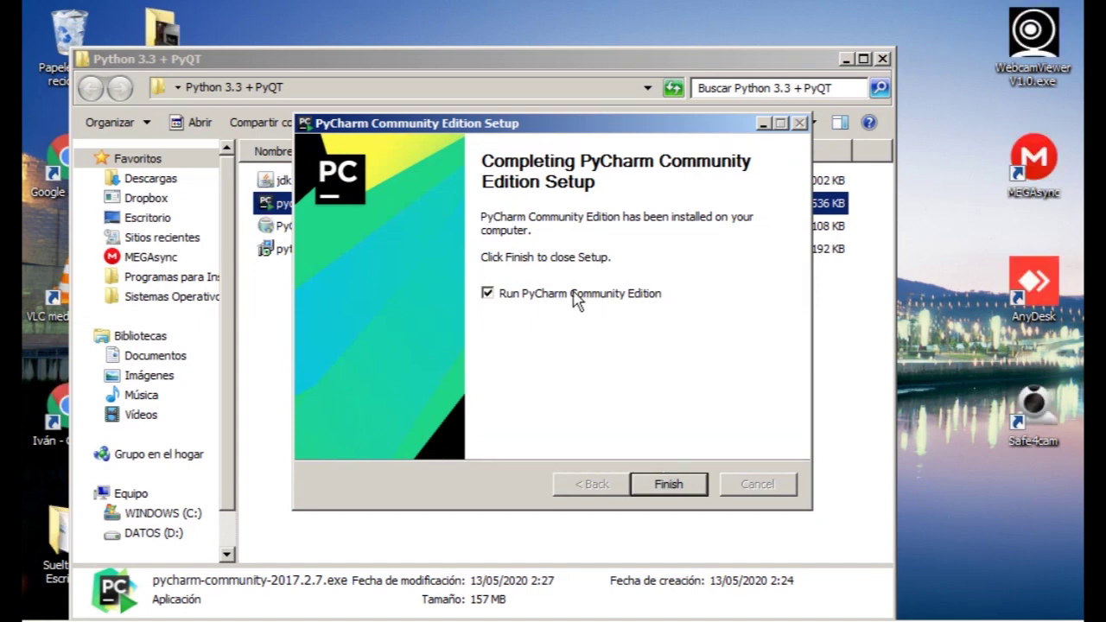
pyautogui.click(667, 485)
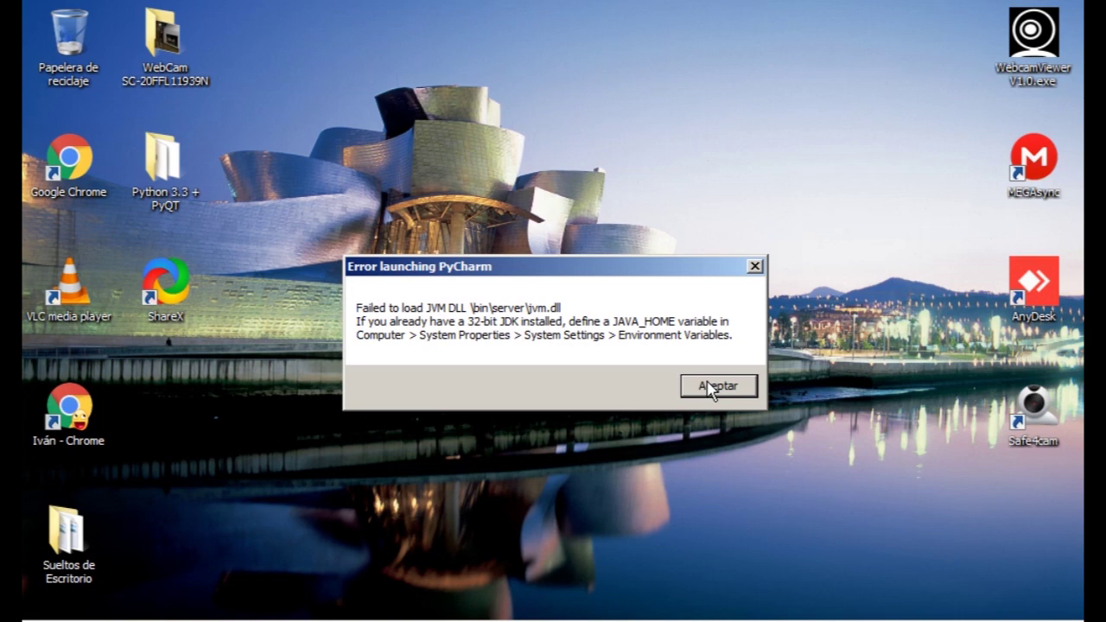
pyautogui.click(708, 383)
# Step: Switch to Chrome, search Google for "jdk" and open Oracle's Java SE Development Kit 8 Downloads page
pyautogui.moveTo(521, 618)
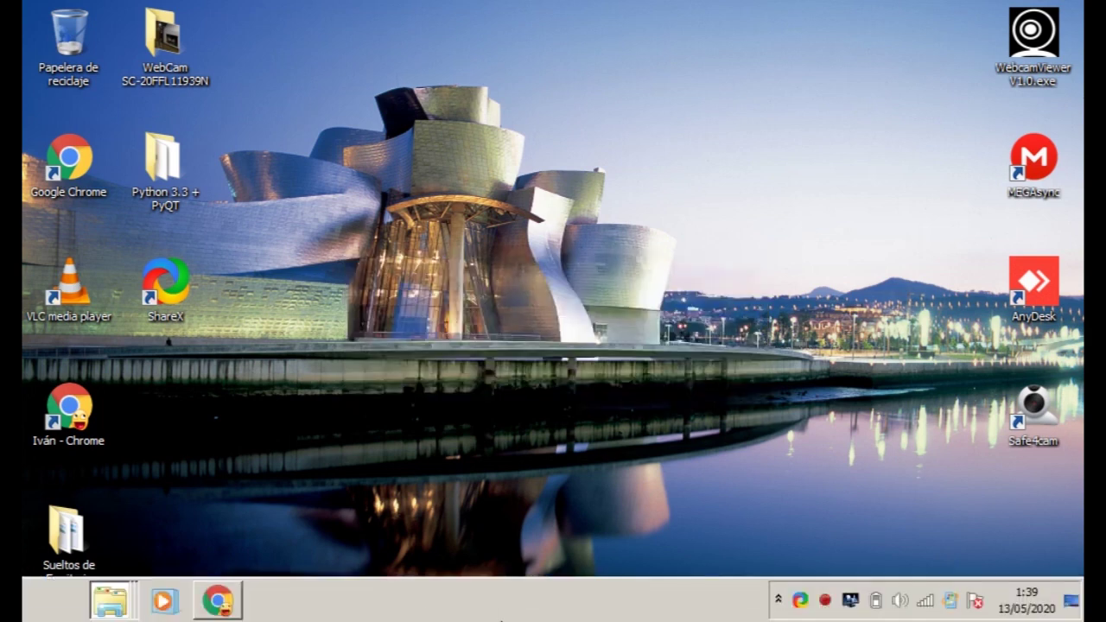
pyautogui.click(239, 605)
pyautogui.click(676, 57)
pyautogui.write('jdk')
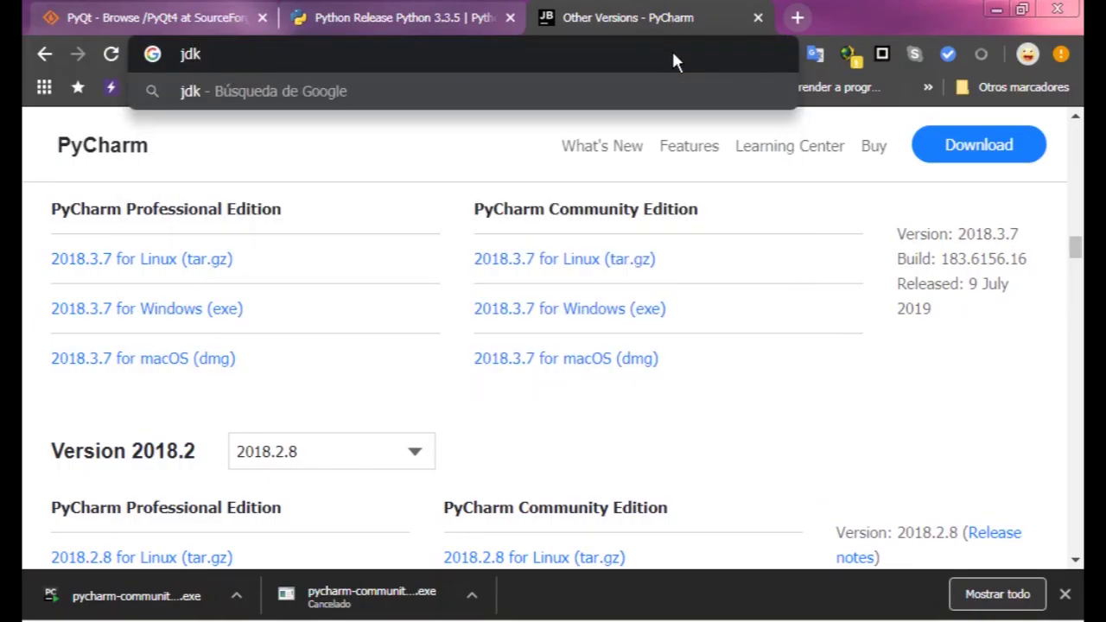
pyautogui.press('Return')
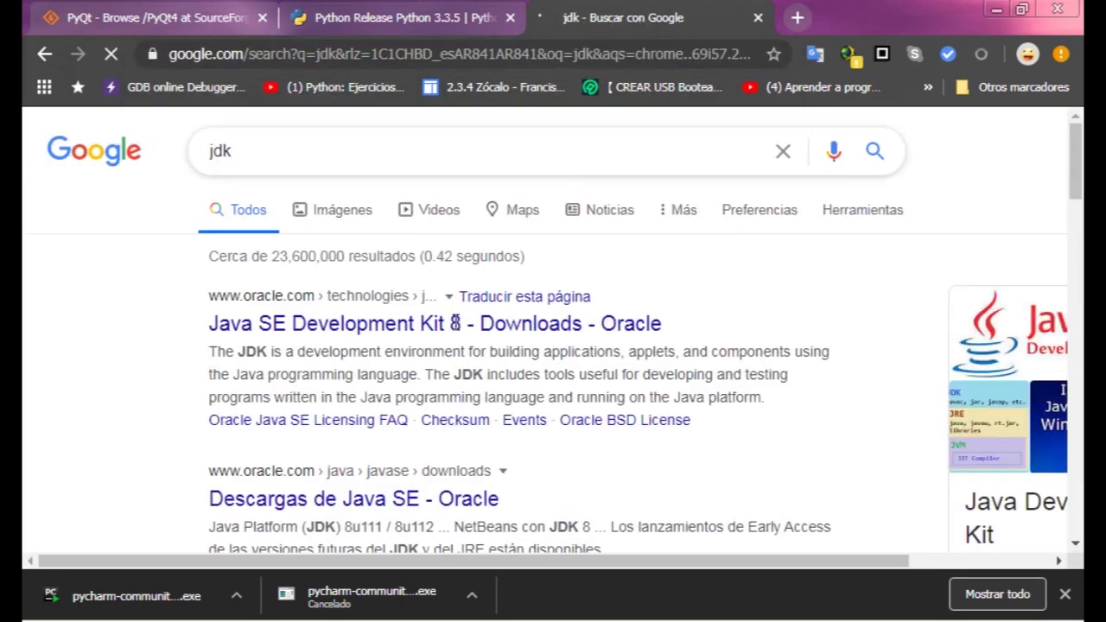
pyautogui.click(454, 337)
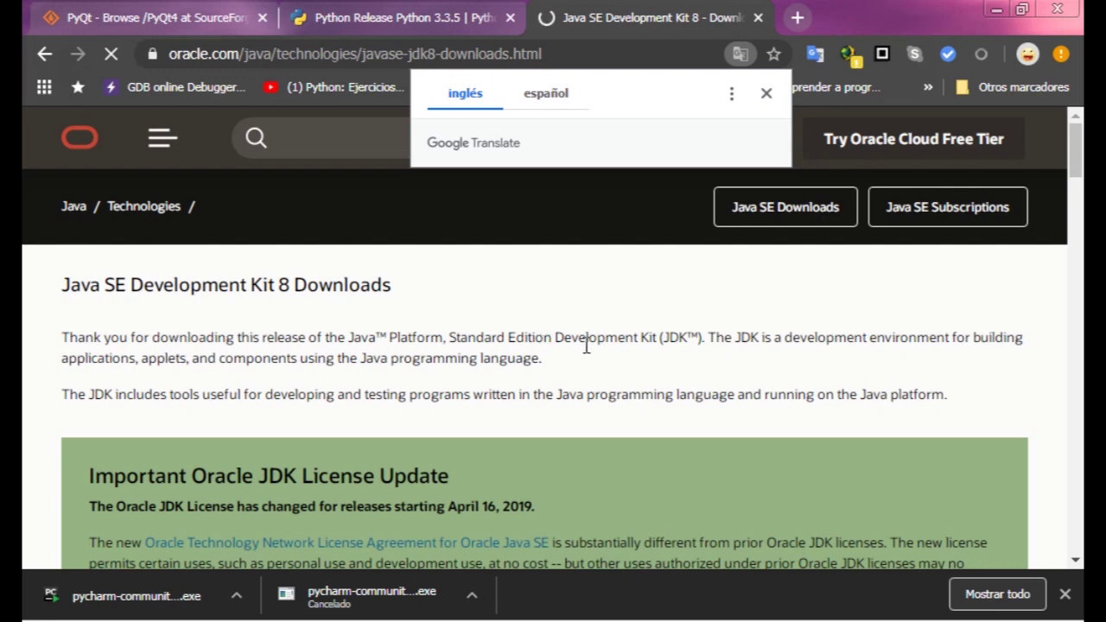
# Step: Look through the Java SE Development Kit 8u251 downloads table for the Windows installer
pyautogui.click(1068, 594)
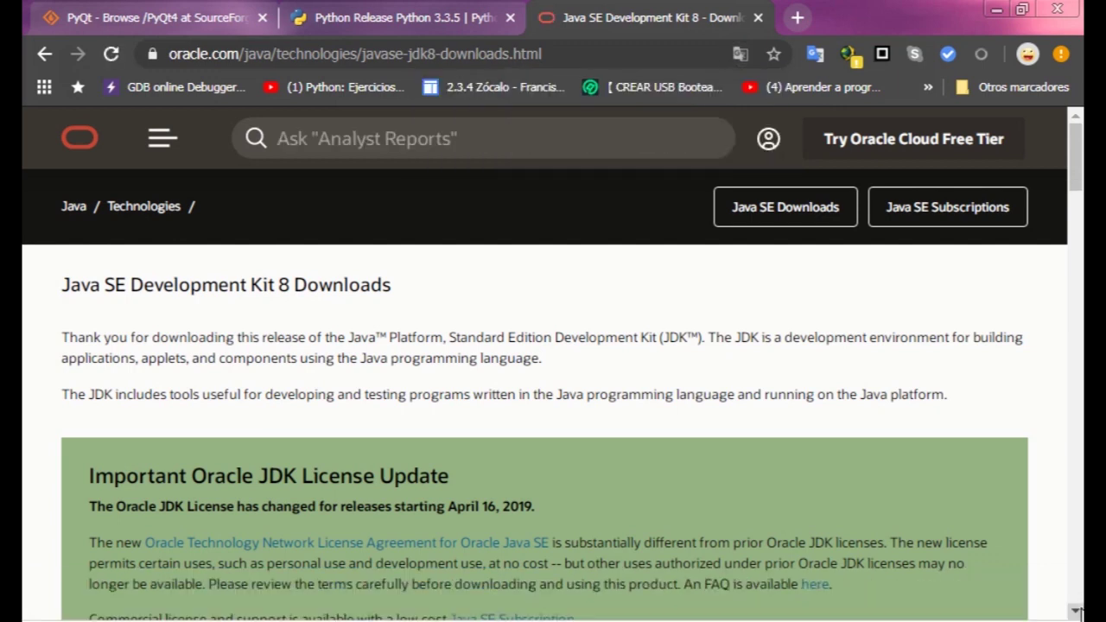
pyautogui.scroll(-3, 1077, 610)
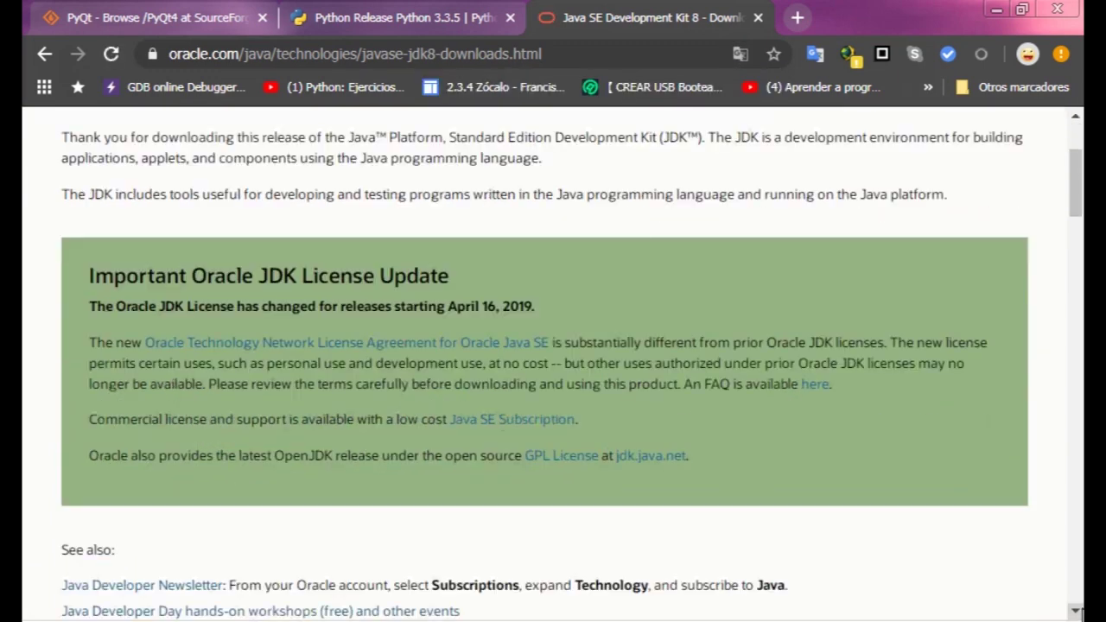
pyautogui.scroll(-3, 1080, 612)
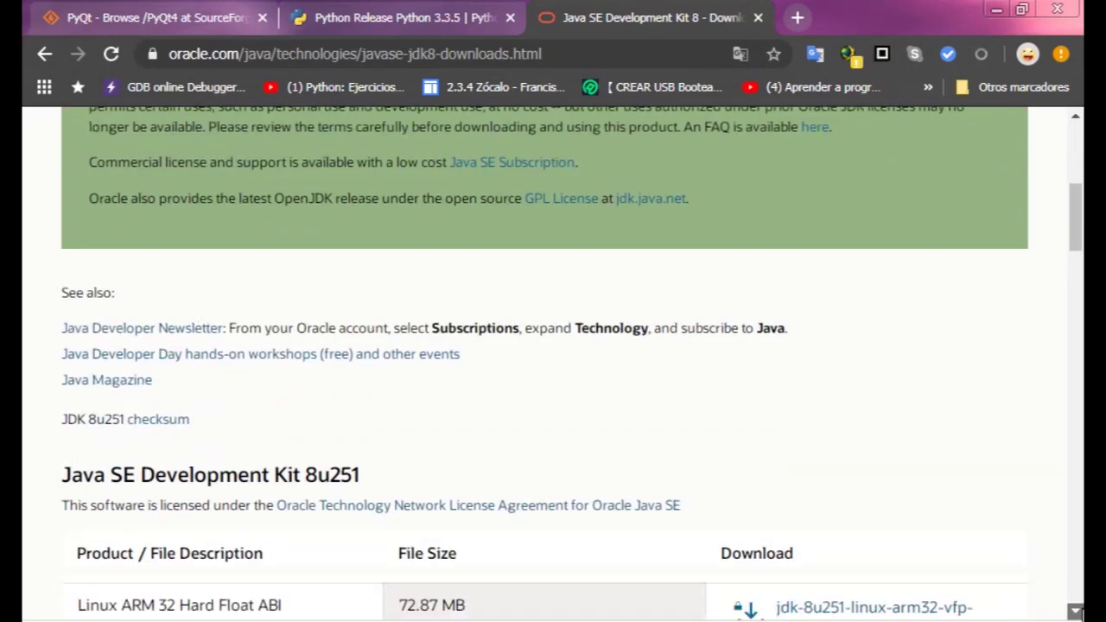
pyautogui.scroll(-2, 1080, 612)
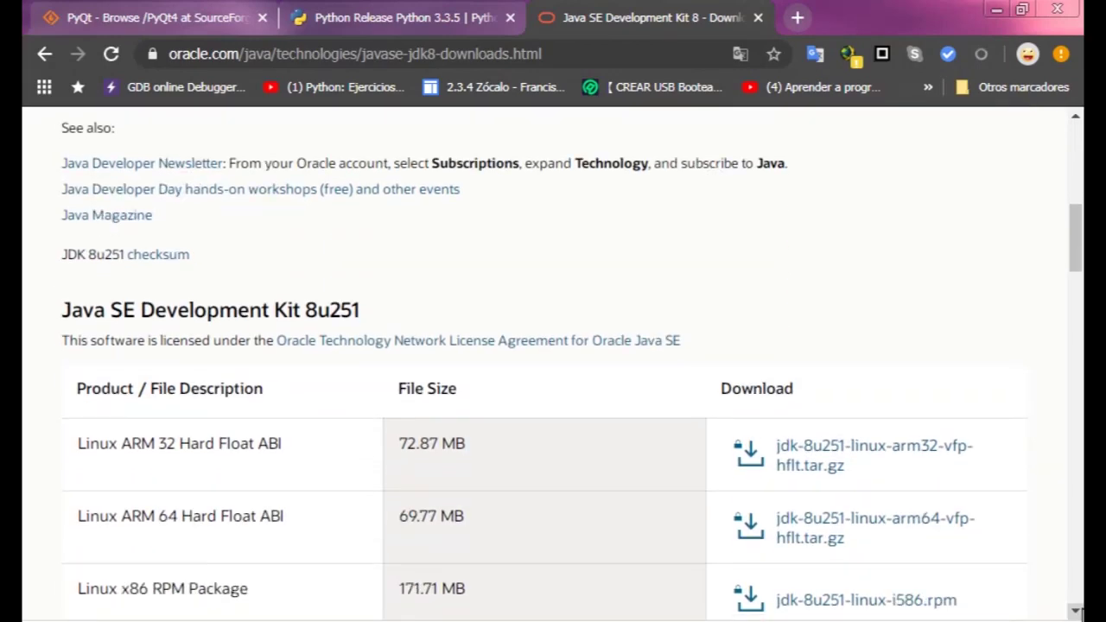
pyautogui.scroll(-3, 1079, 612)
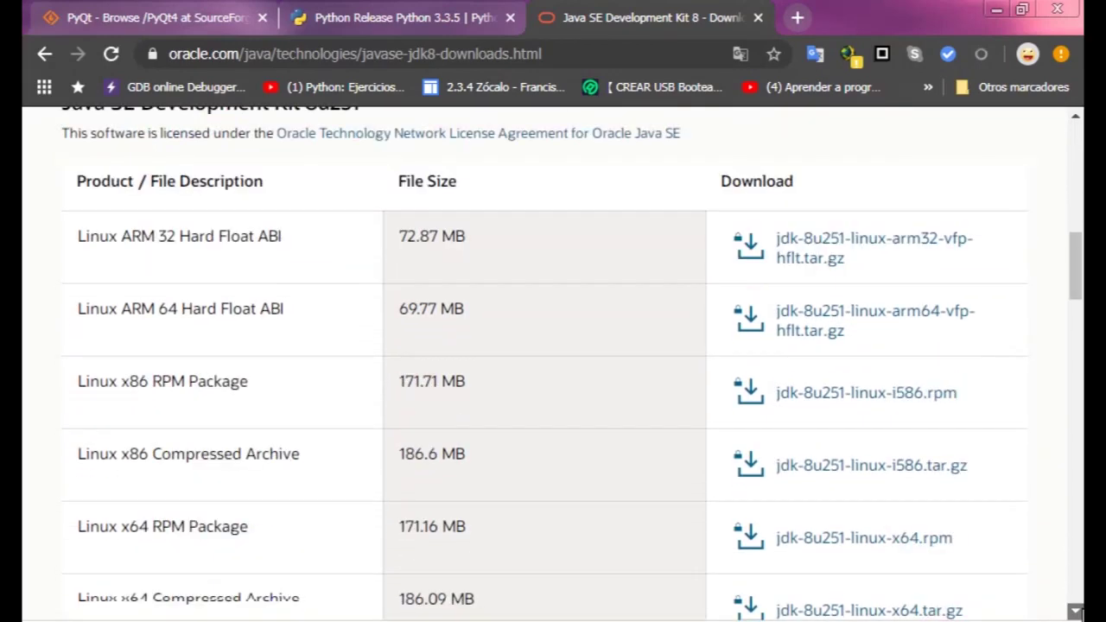
pyautogui.scroll(-3, 1078, 612)
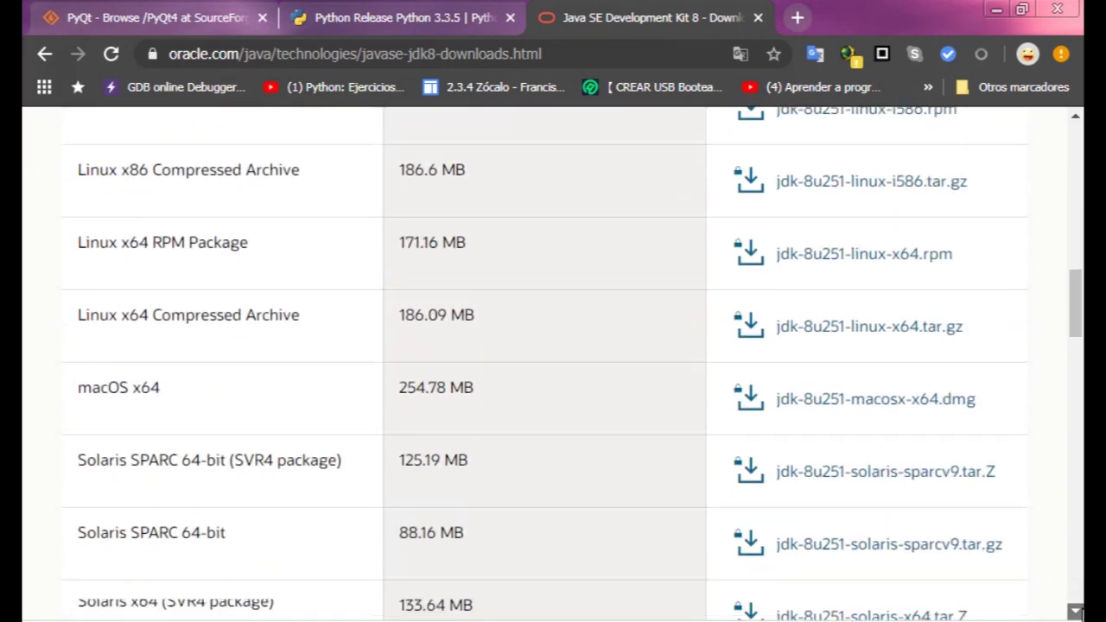
pyautogui.scroll(-3, 1078, 611)
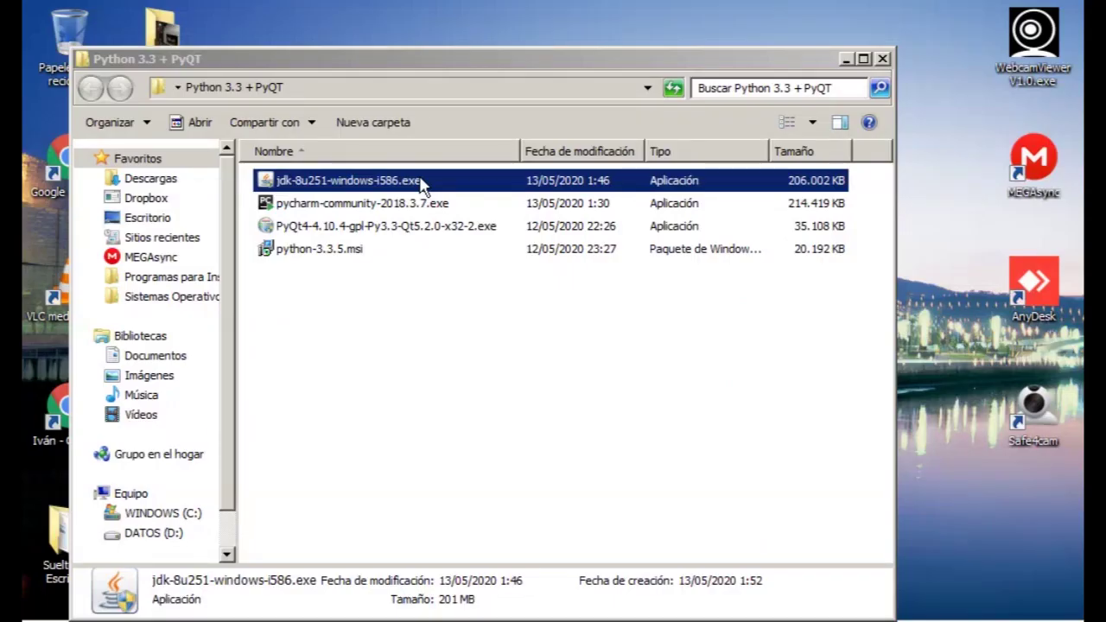
# Step: Run jdk-8u251-windows-i586.exe from the Python 3.3 + PyQT folder and install the JDK and JRE with default features and destination folders
pyautogui.doubleClick(422, 183)
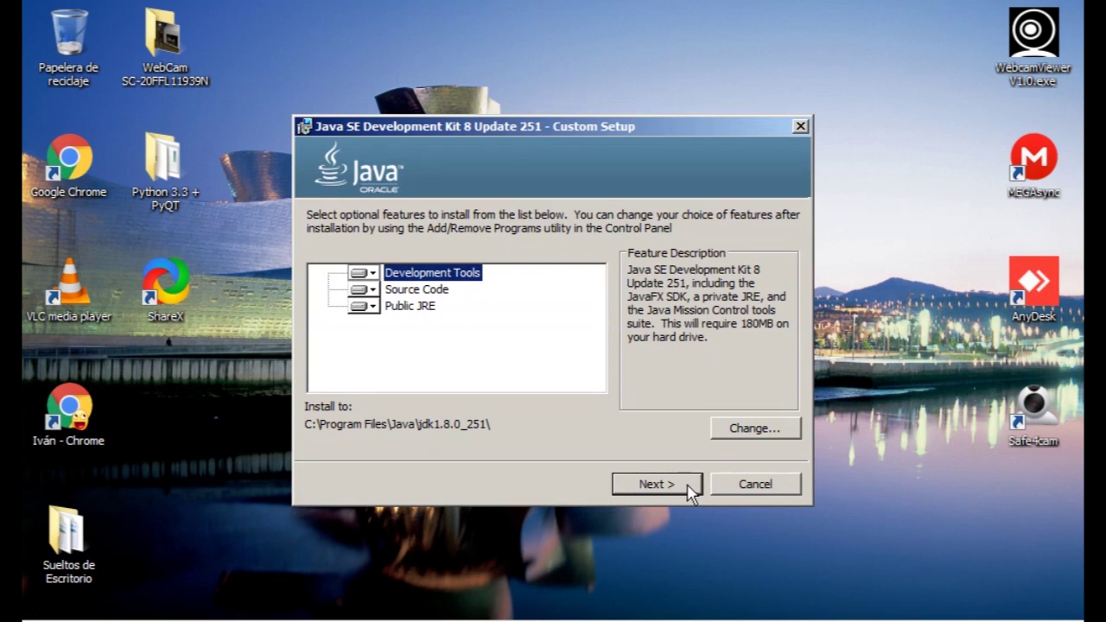
pyautogui.click(688, 486)
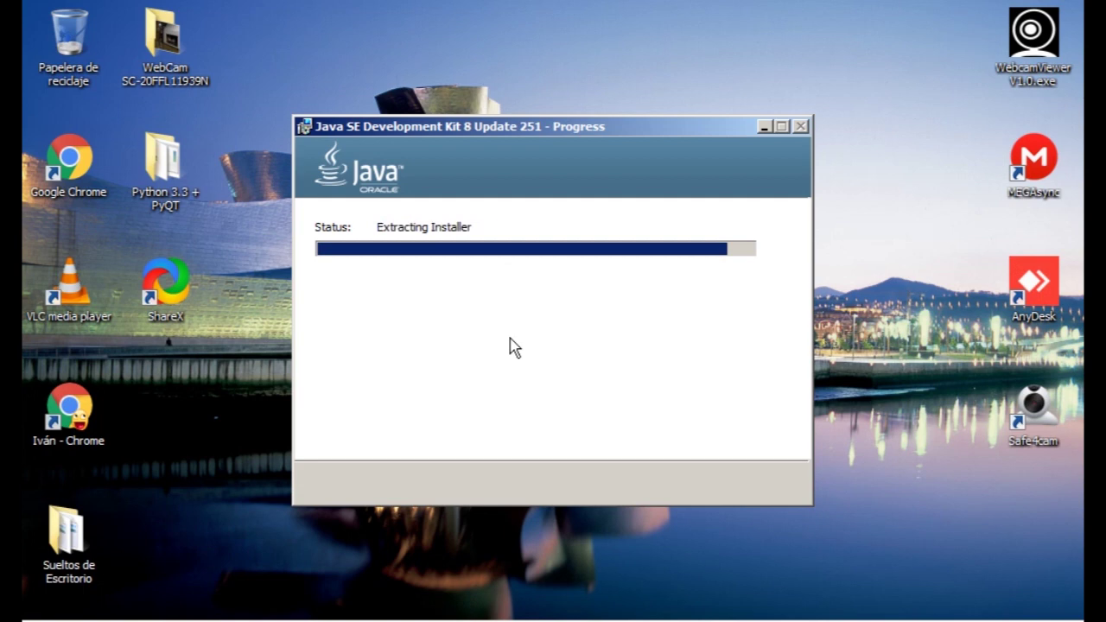
pyautogui.moveTo(346, 602)
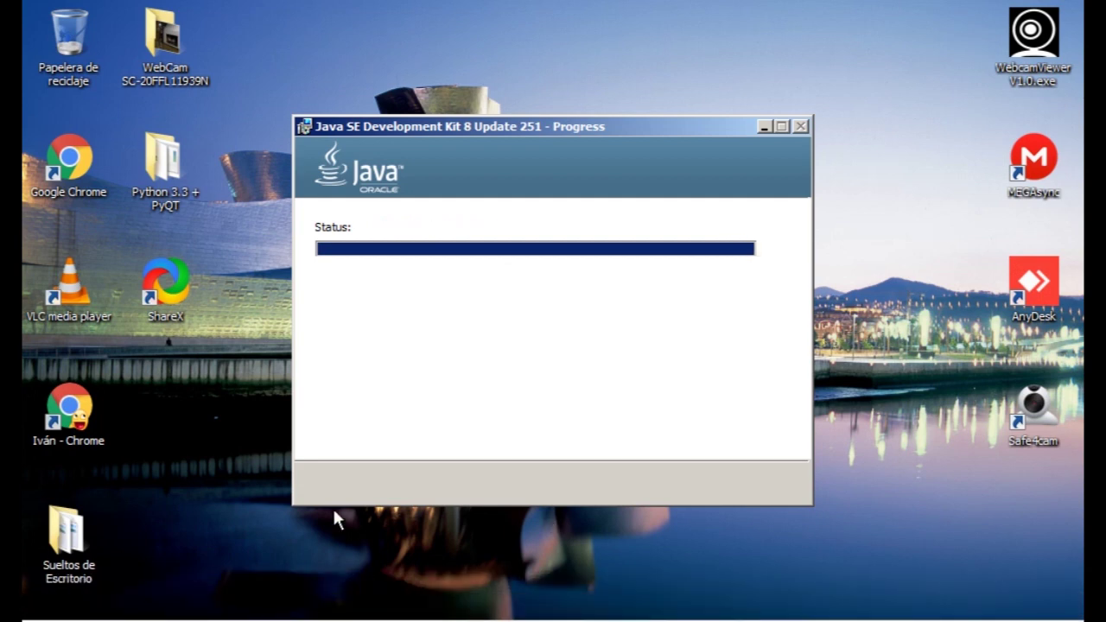
pyautogui.moveTo(577, 619)
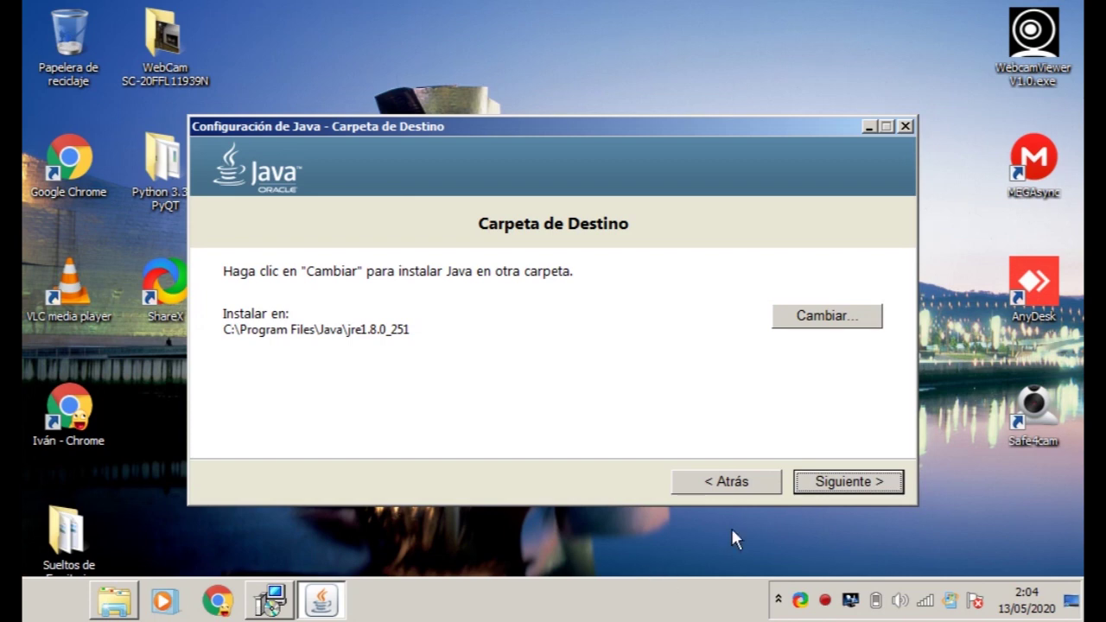
pyautogui.click(813, 485)
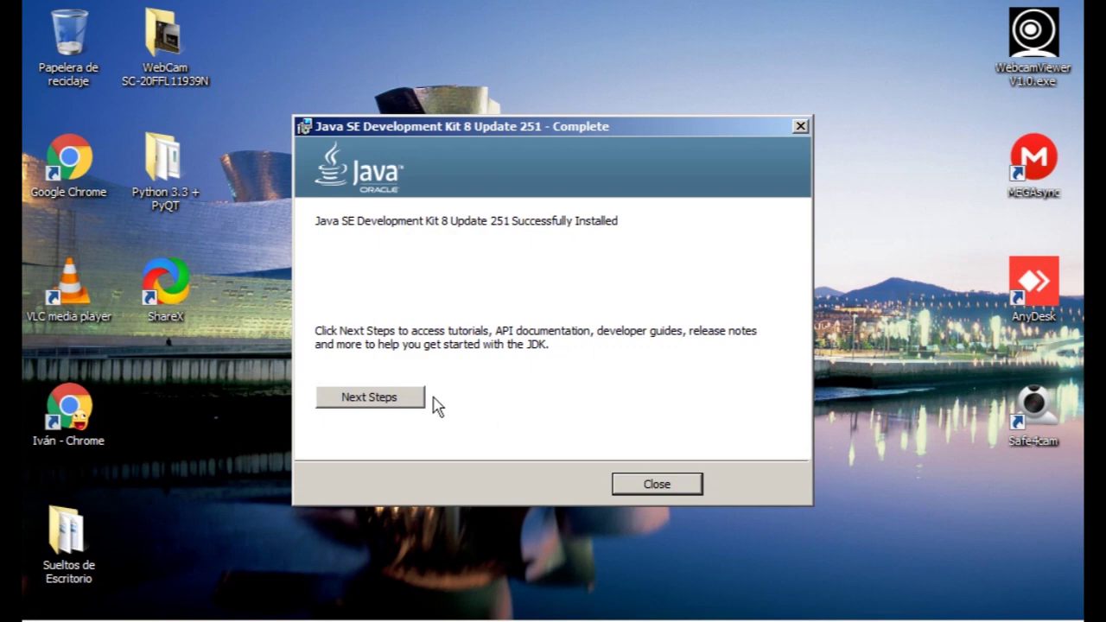
pyautogui.click(681, 486)
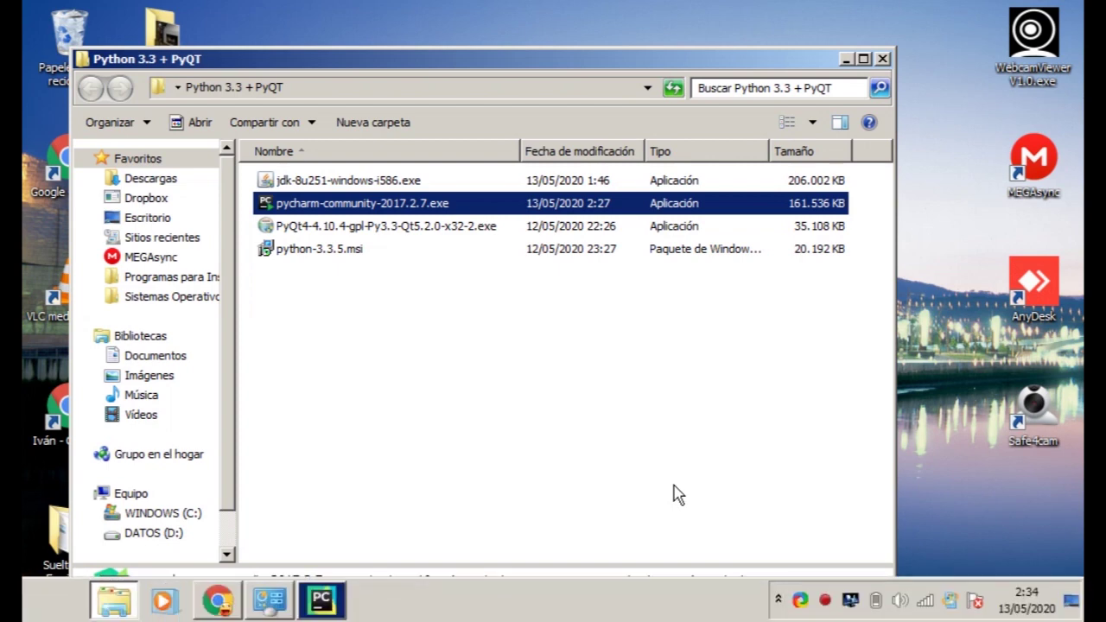
# Step: Complete PyCharm's first start without importing settings, accepting the IntelliJ IDEA Classic keymap, IntelliJ theme and Default editor colors
pyautogui.click(339, 594)
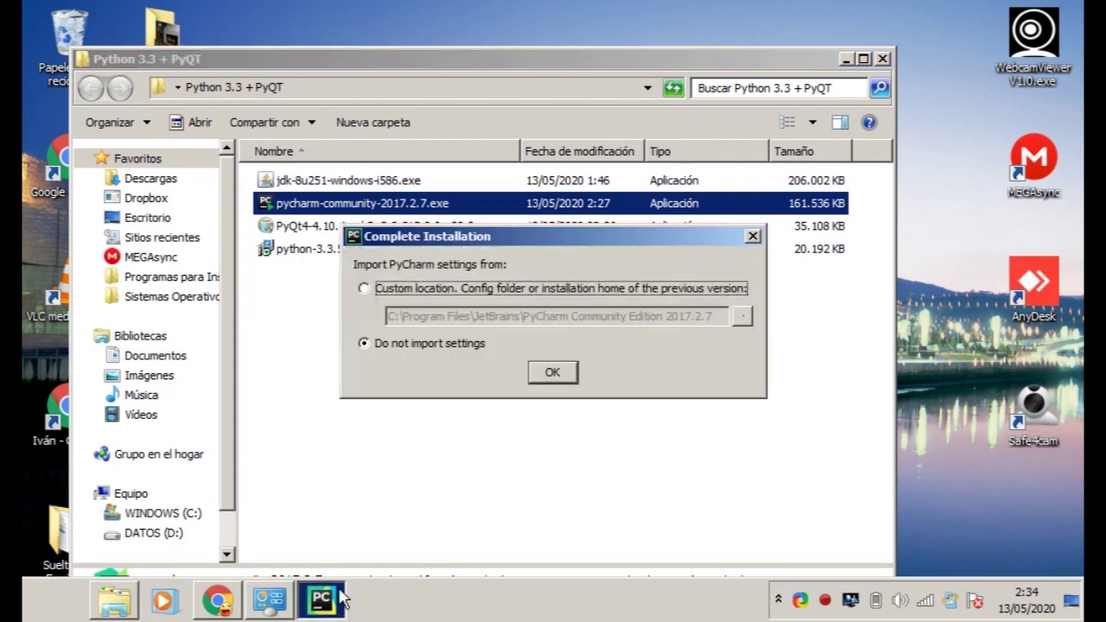
pyautogui.click(568, 378)
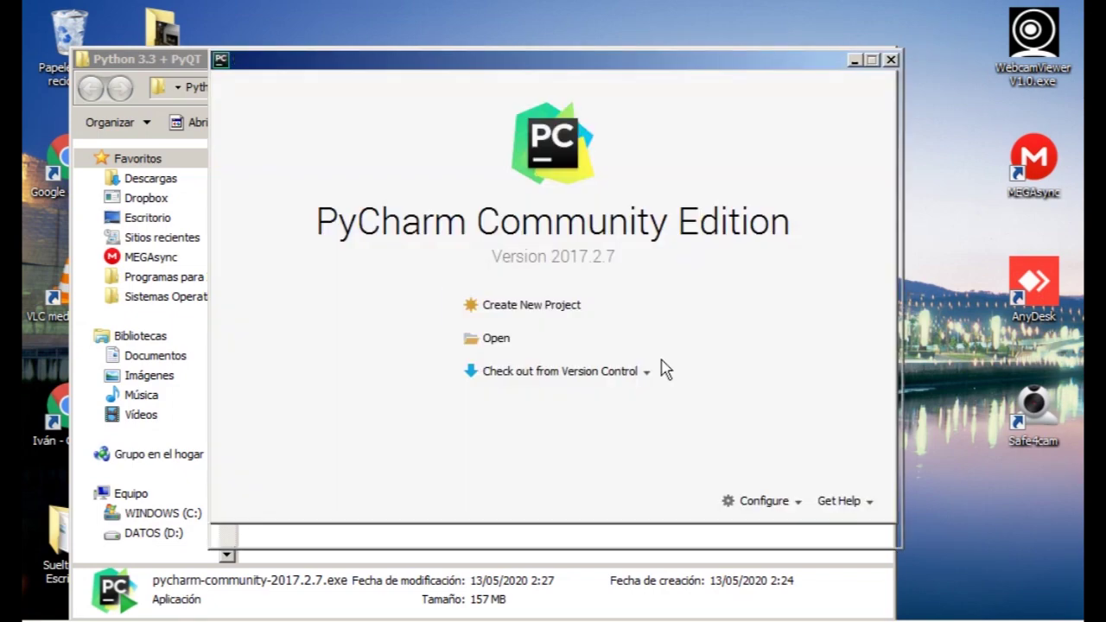
pyautogui.click(548, 305)
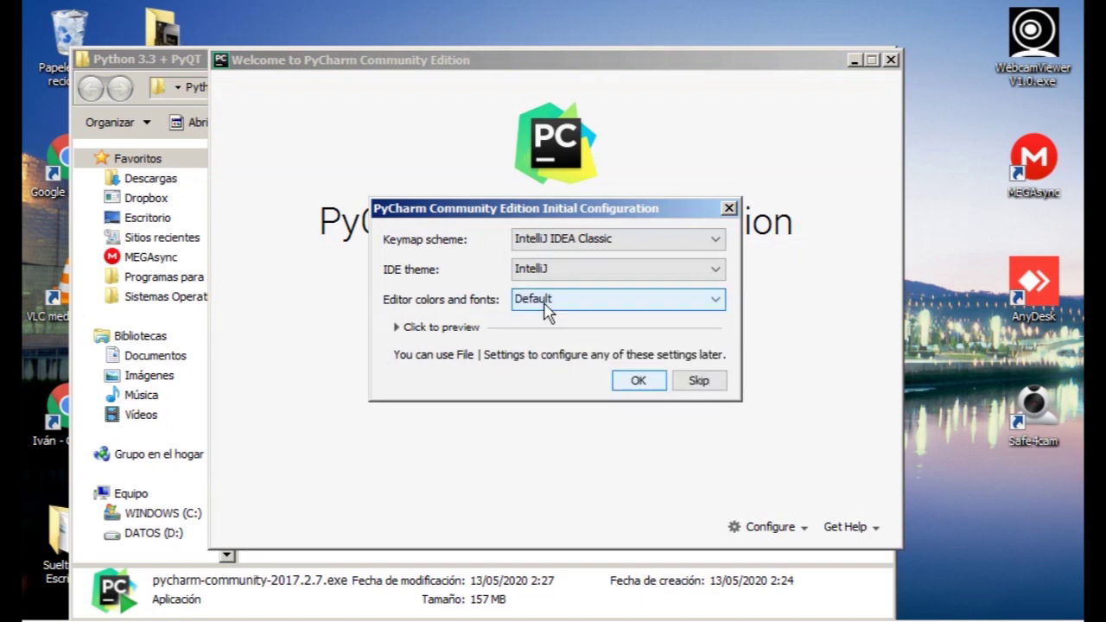
pyautogui.click(593, 302)
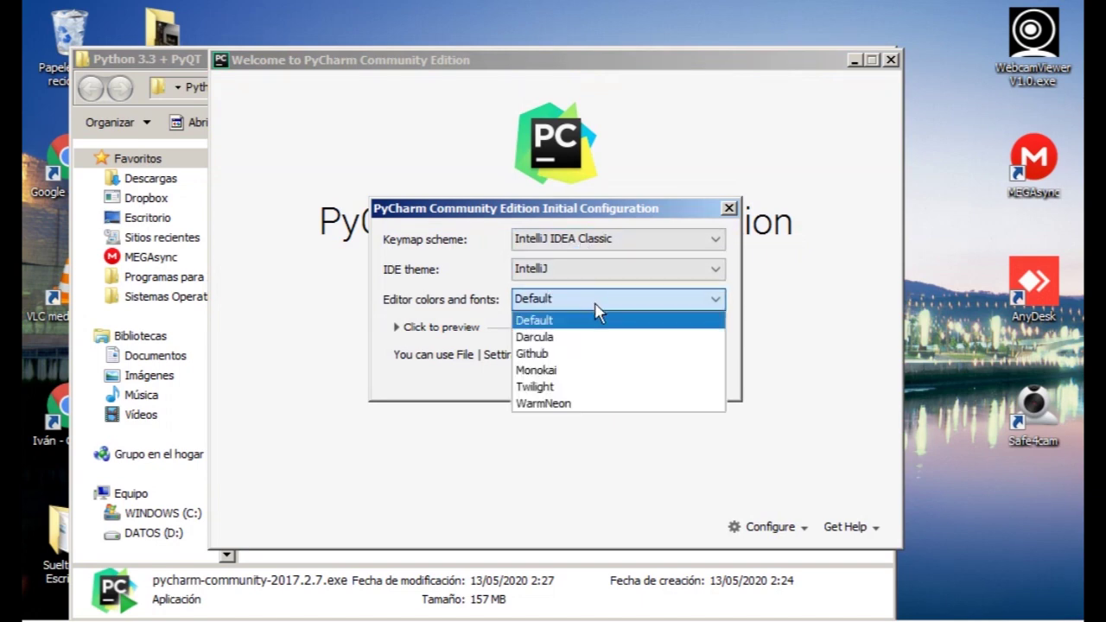
pyautogui.click(597, 311)
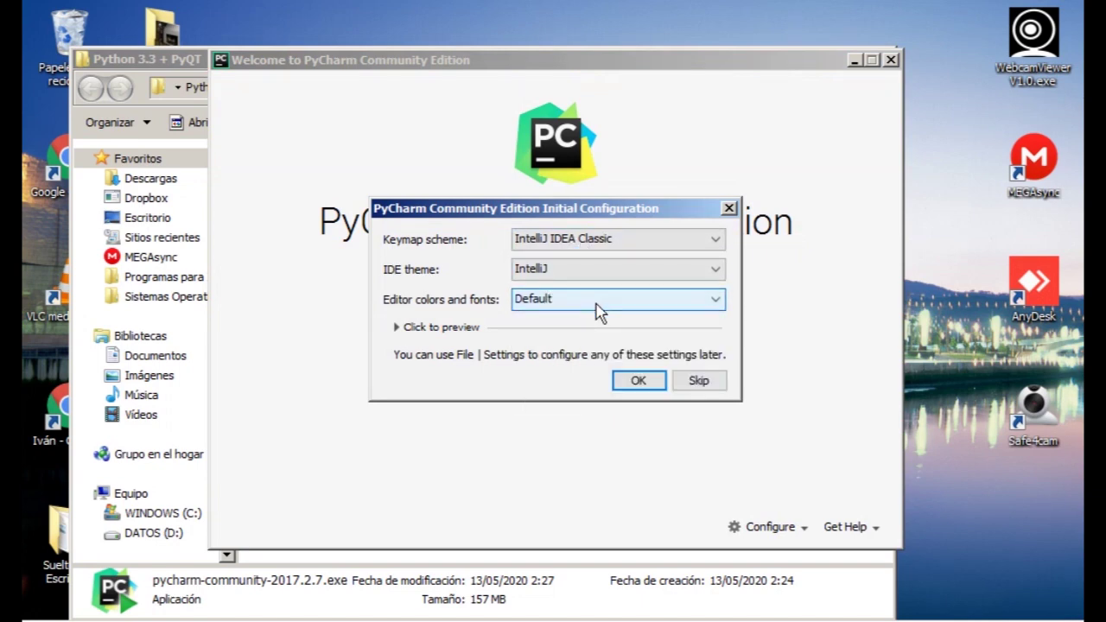
pyautogui.click(635, 381)
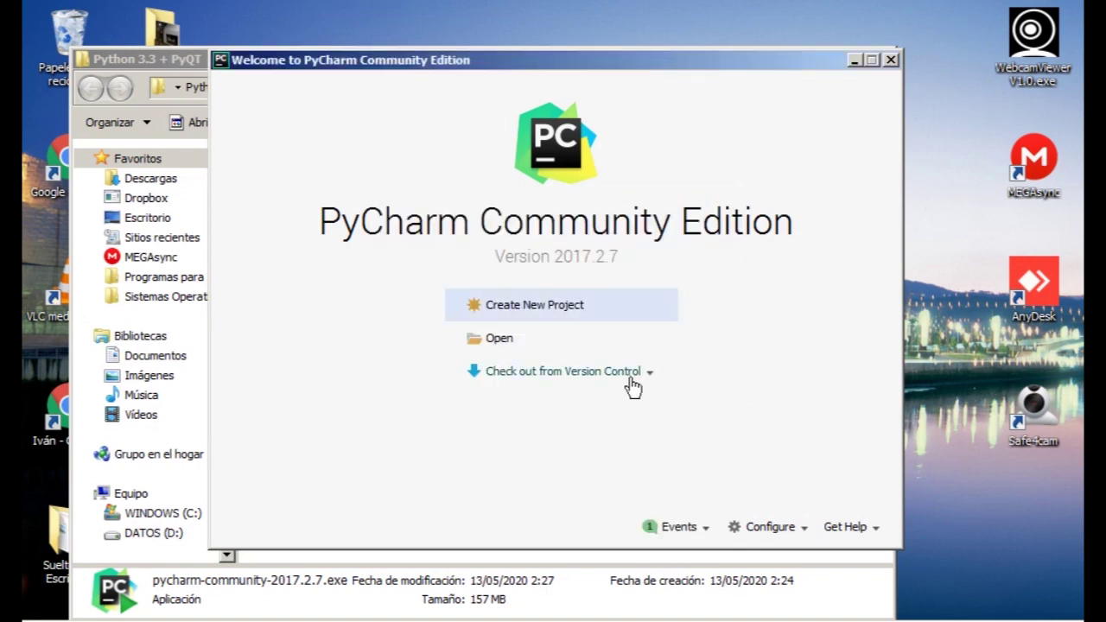
# Step: Start a new project, expand its Project Interpreter options and review the available new environment types
pyautogui.click(564, 321)
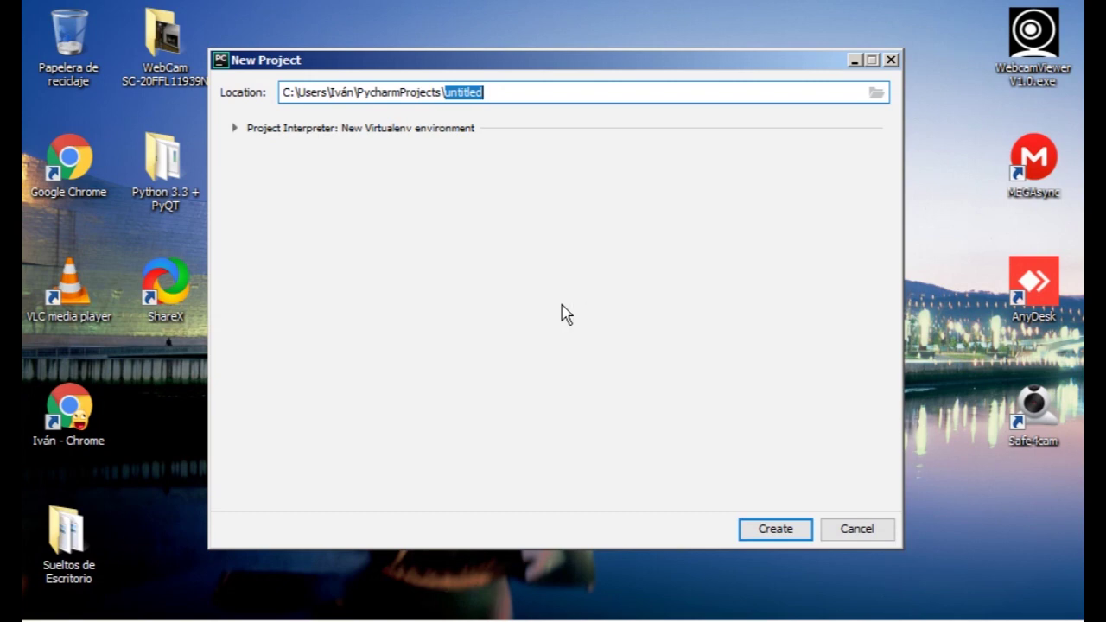
pyautogui.click(528, 130)
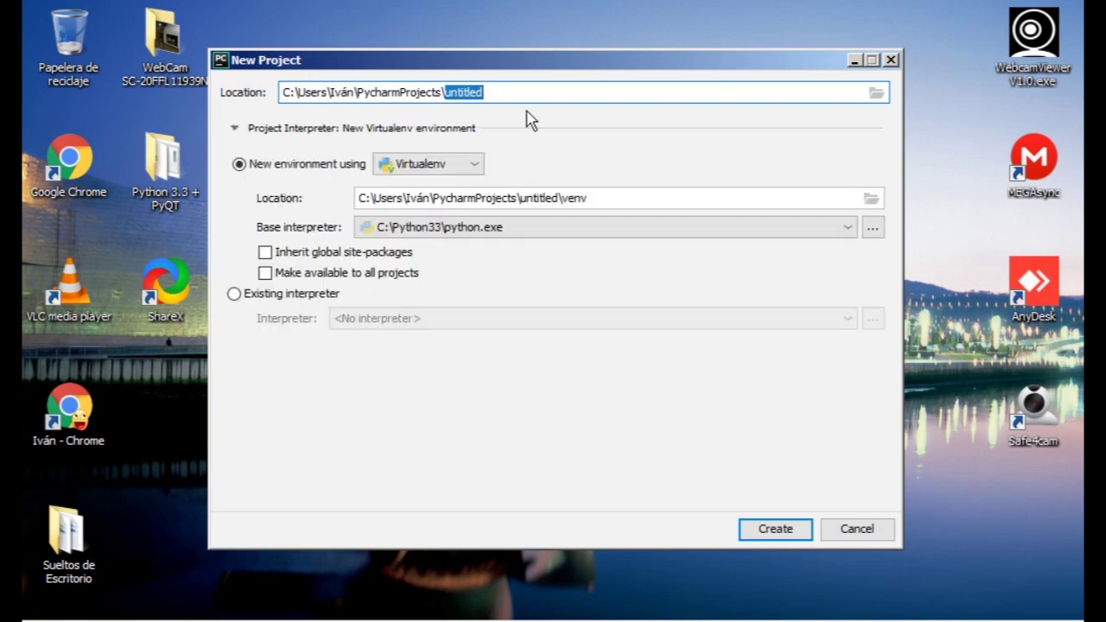
pyautogui.click(476, 162)
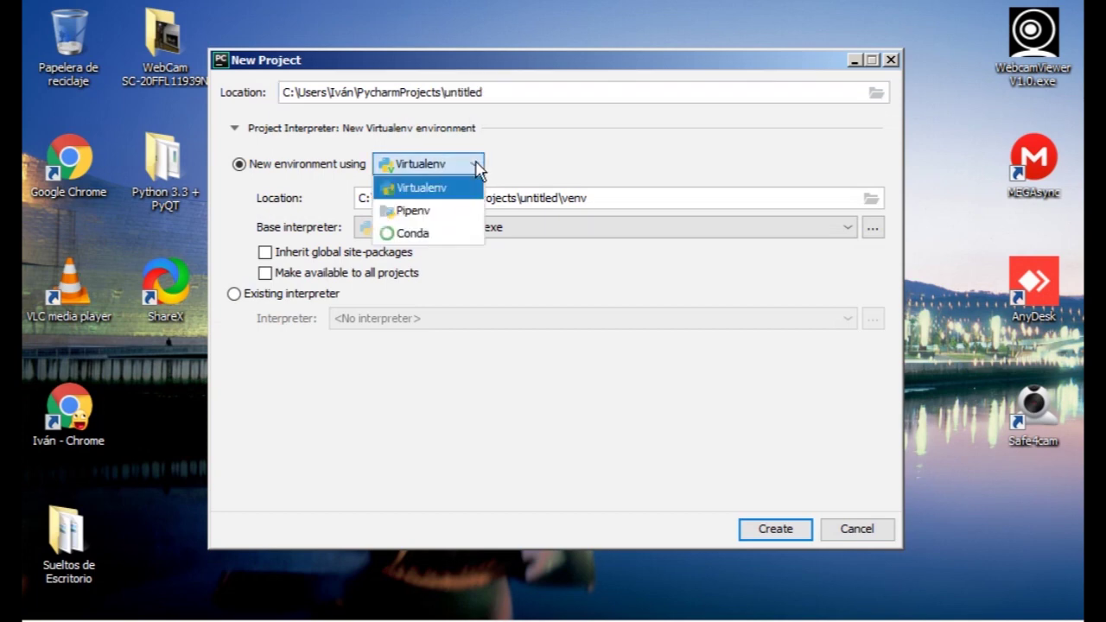
pyautogui.click(476, 164)
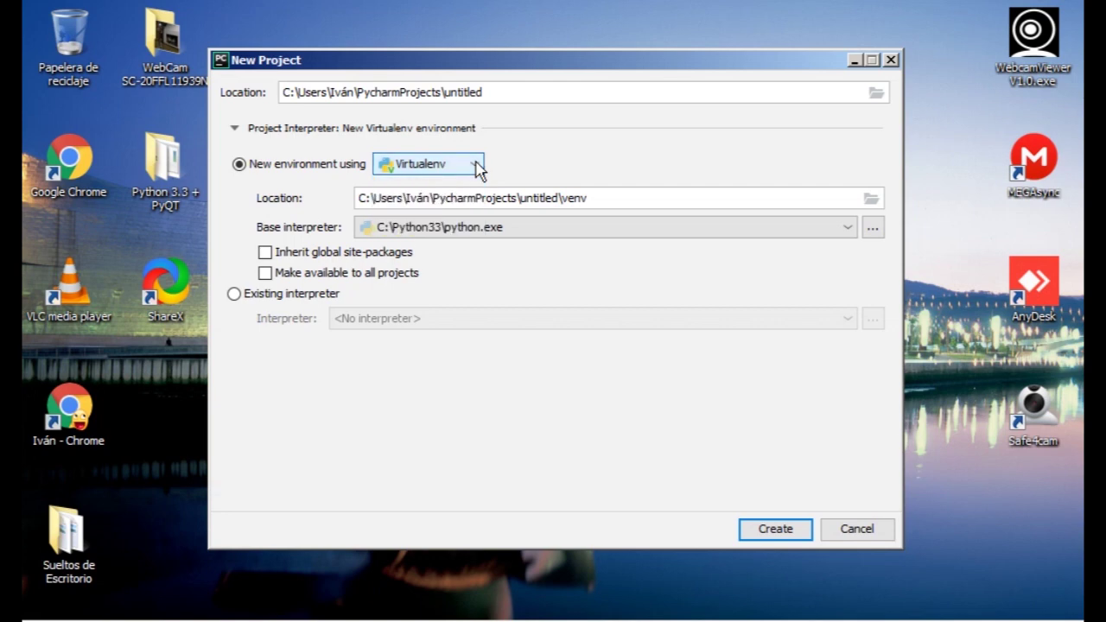
# Step: Set the project to use an existing interpreter, adding the system interpreter C:\Python33\python.exe and selecting Python 3.3
pyautogui.click(234, 294)
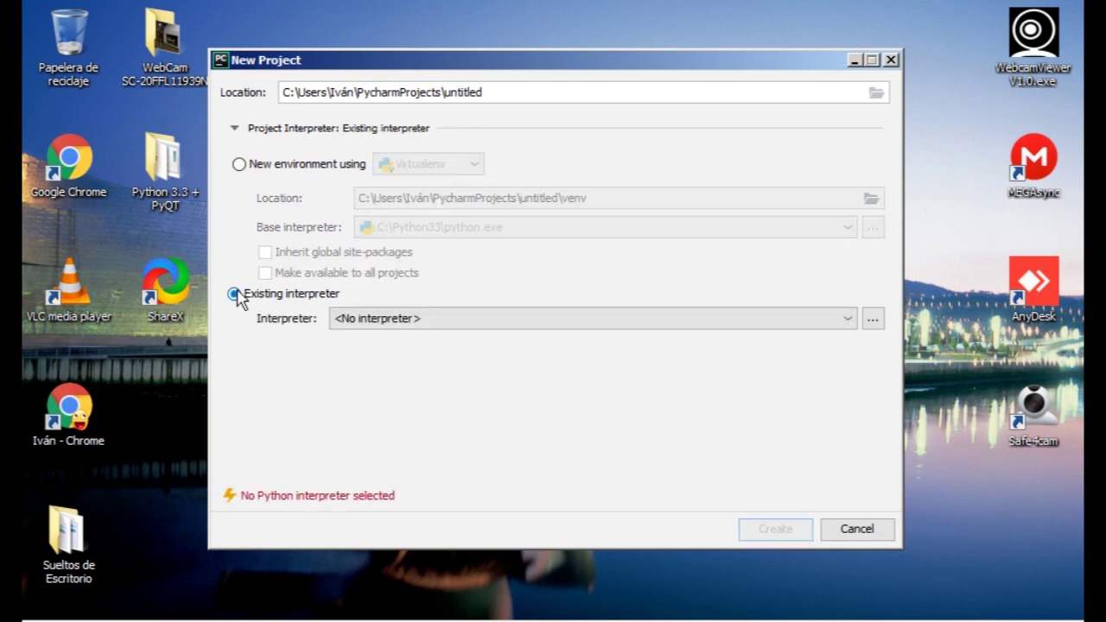
pyautogui.click(389, 327)
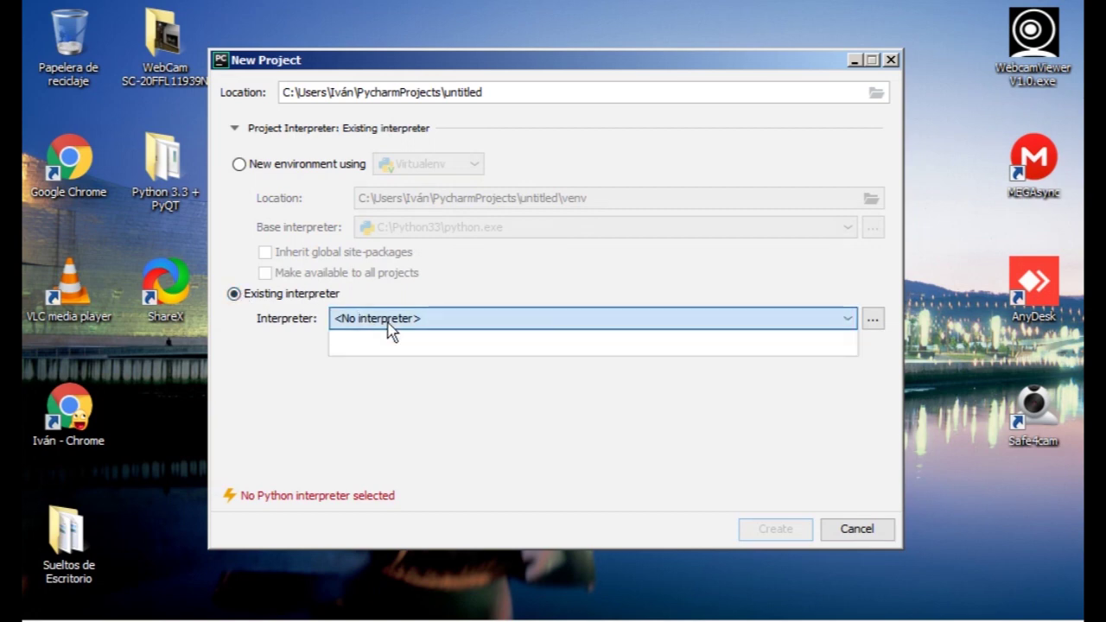
pyautogui.click(871, 326)
pyautogui.click(871, 326)
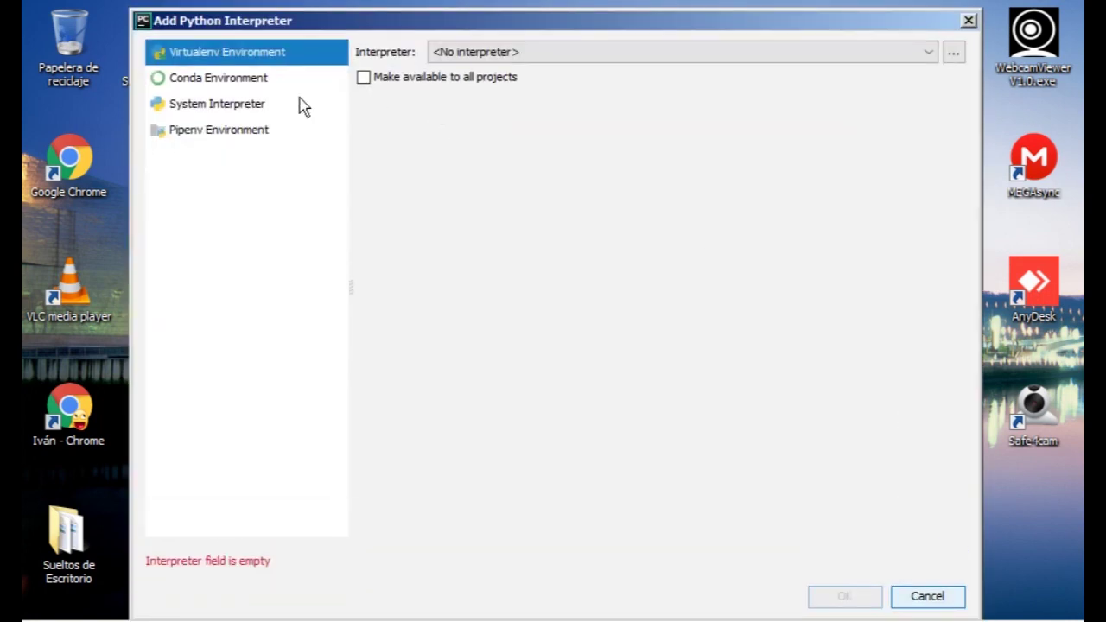
pyautogui.click(250, 110)
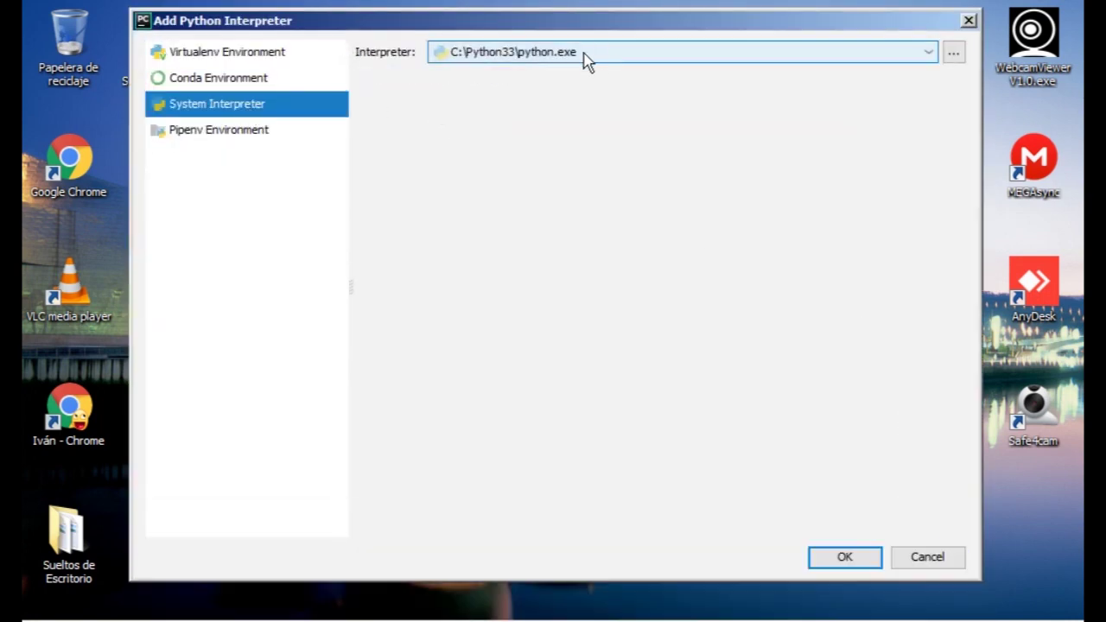
pyautogui.click(829, 560)
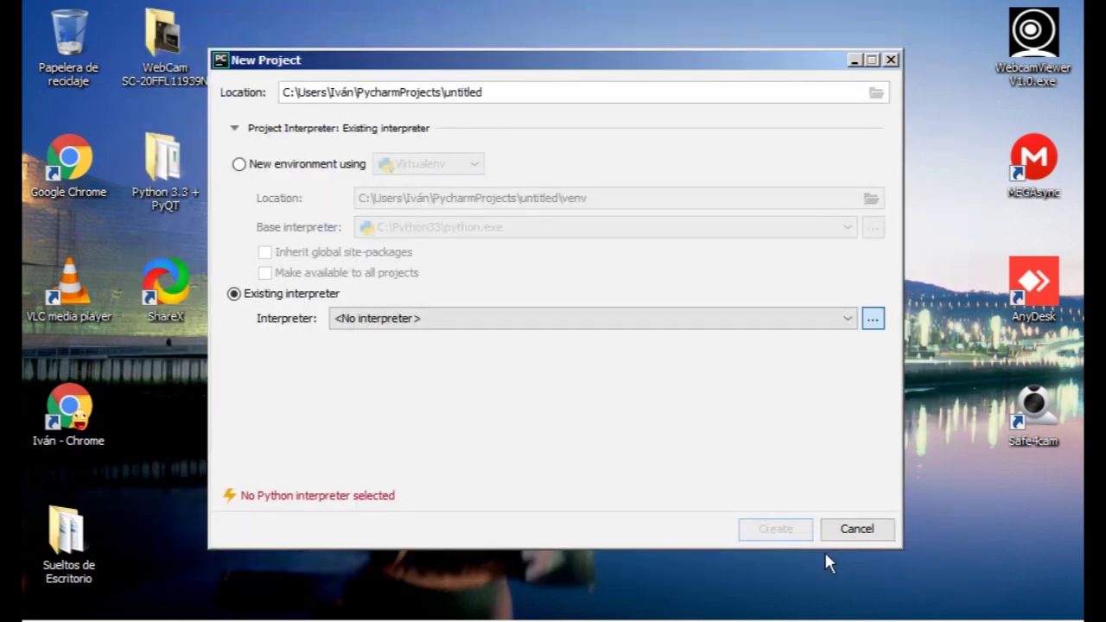
pyautogui.click(658, 328)
pyautogui.click(657, 328)
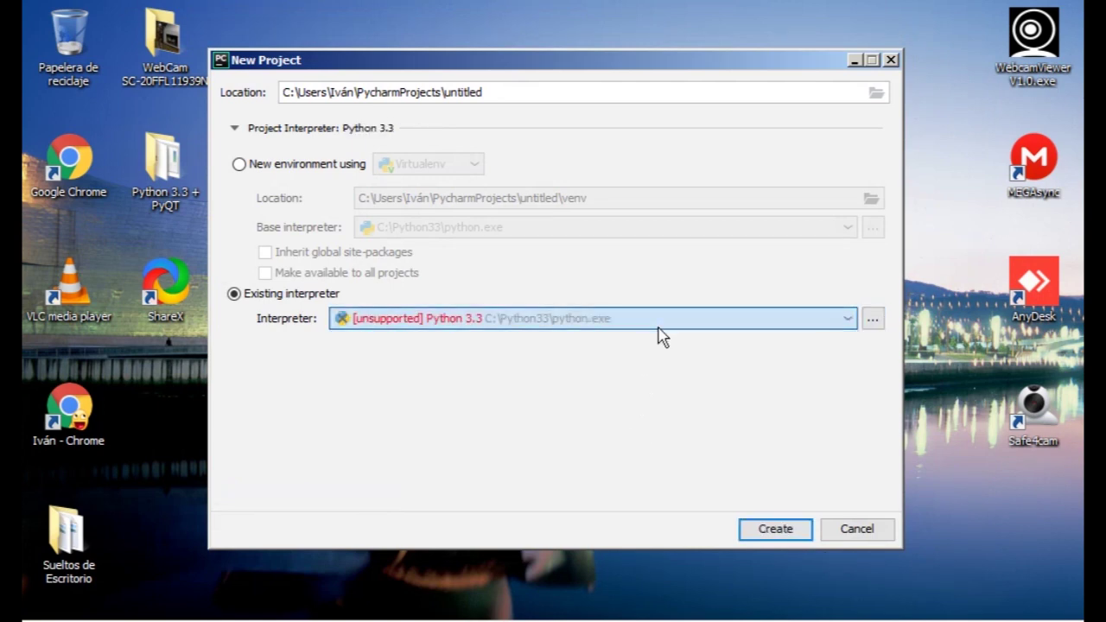
# Step: Create the project untitled1 in PycharmProjects with the C:\Python33\python.exe interpreter and dismiss the Tip of the Day
pyautogui.click(781, 539)
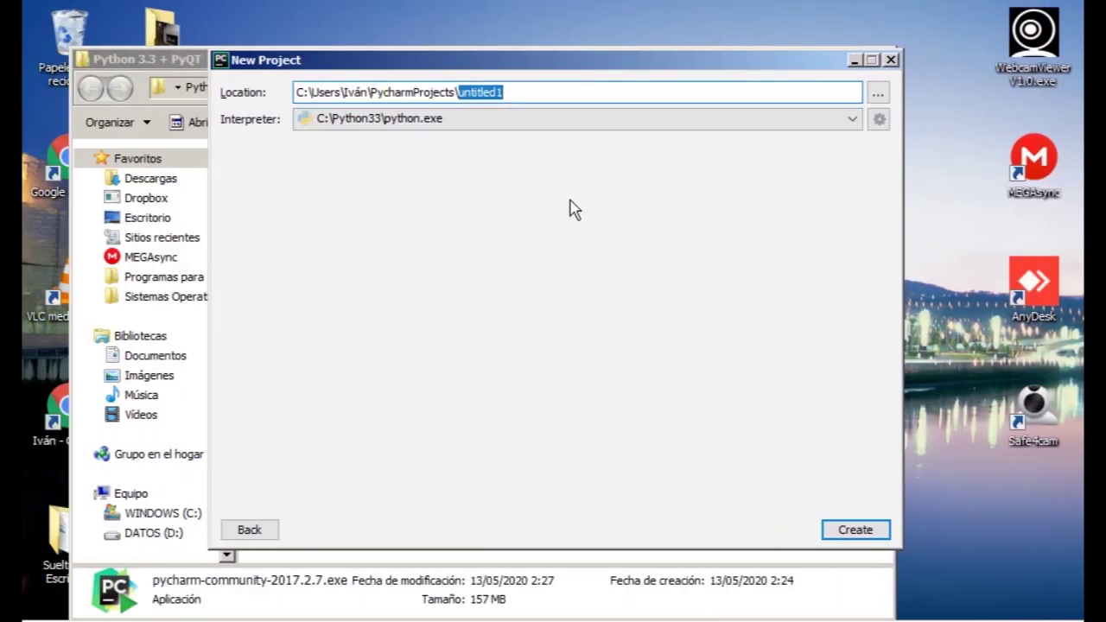
pyautogui.click(836, 540)
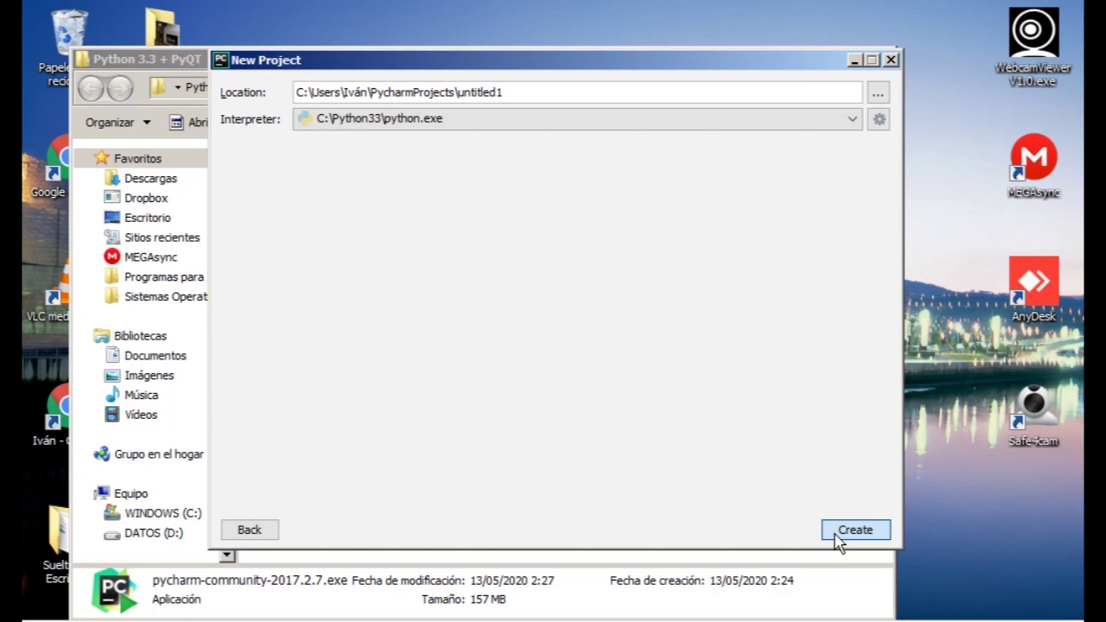
pyautogui.click(838, 536)
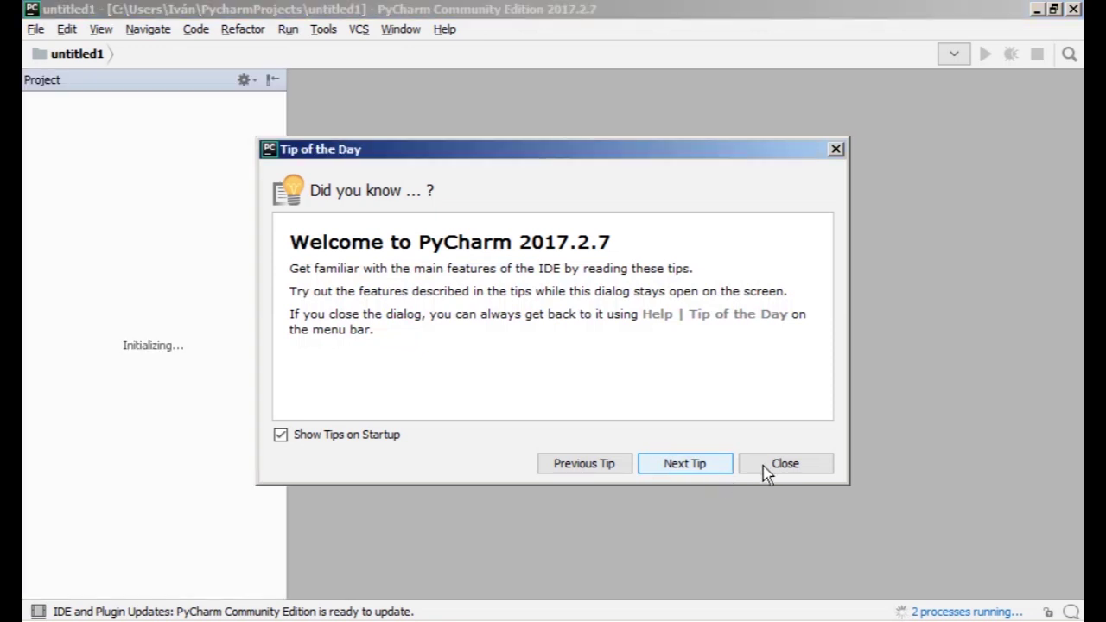
pyautogui.click(766, 466)
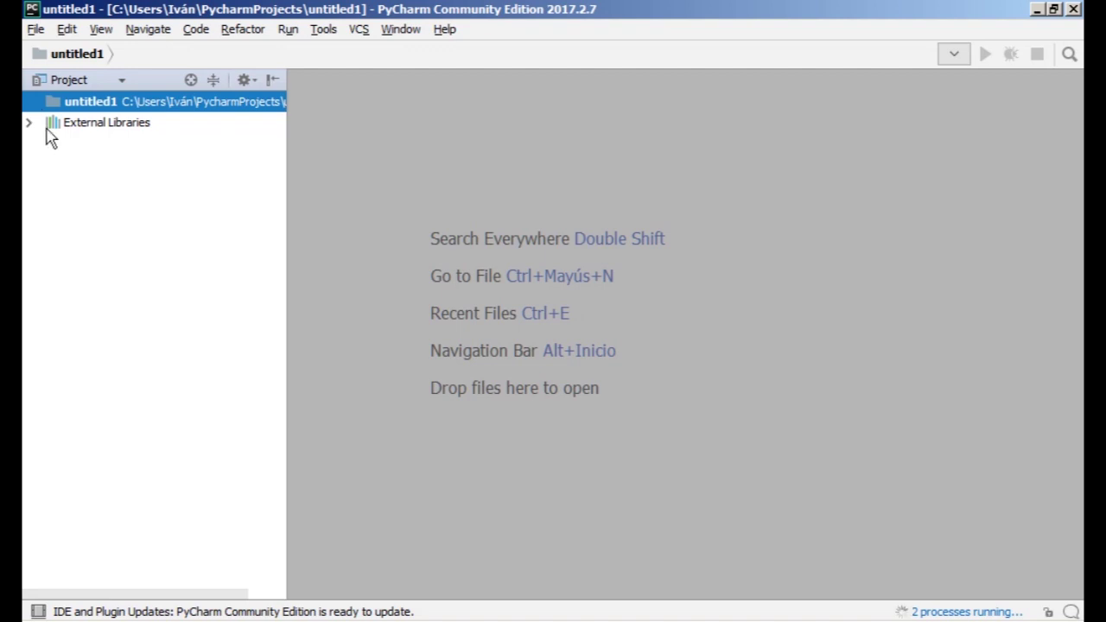
# Step: Add a new file named test.py to the untitled1 project
pyautogui.rightClick(88, 108)
pyautogui.moveTo(105, 121)
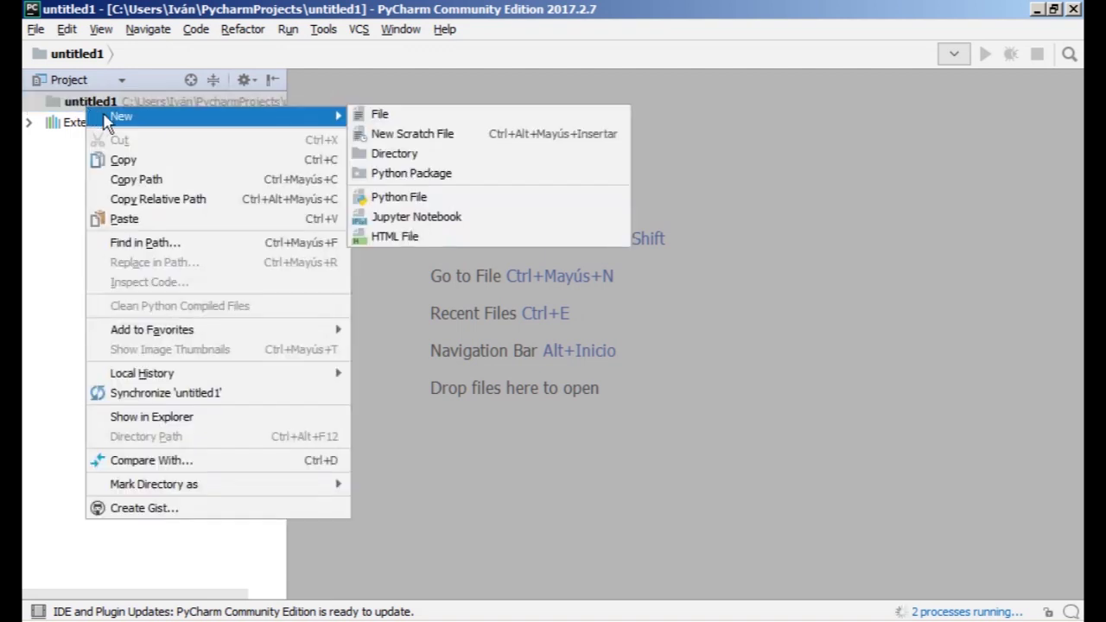
pyautogui.click(363, 123)
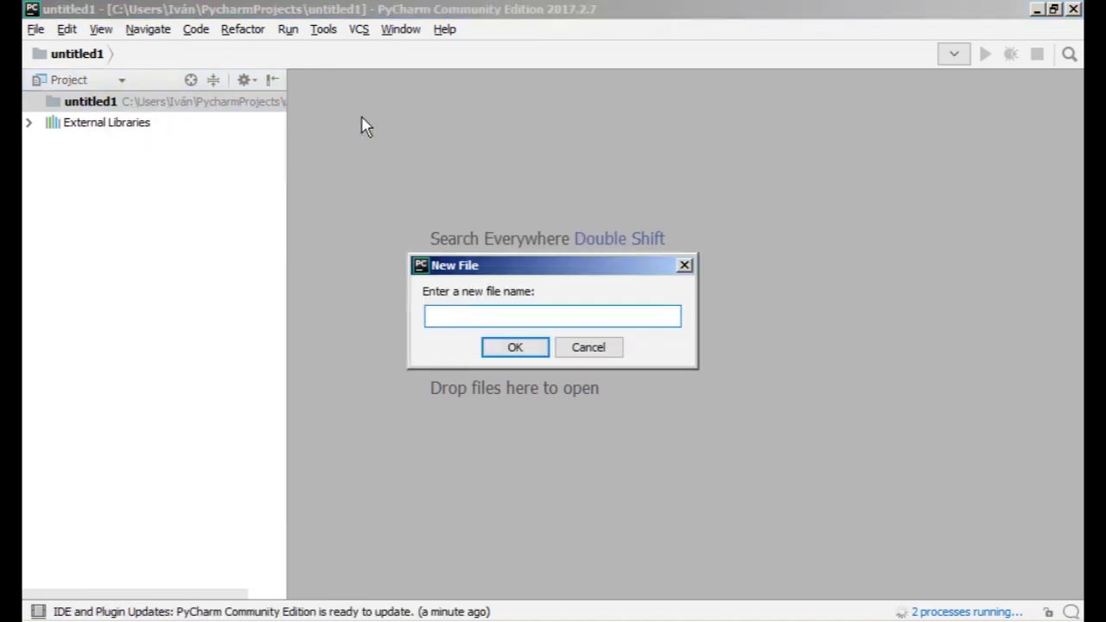
pyautogui.write('test.py')
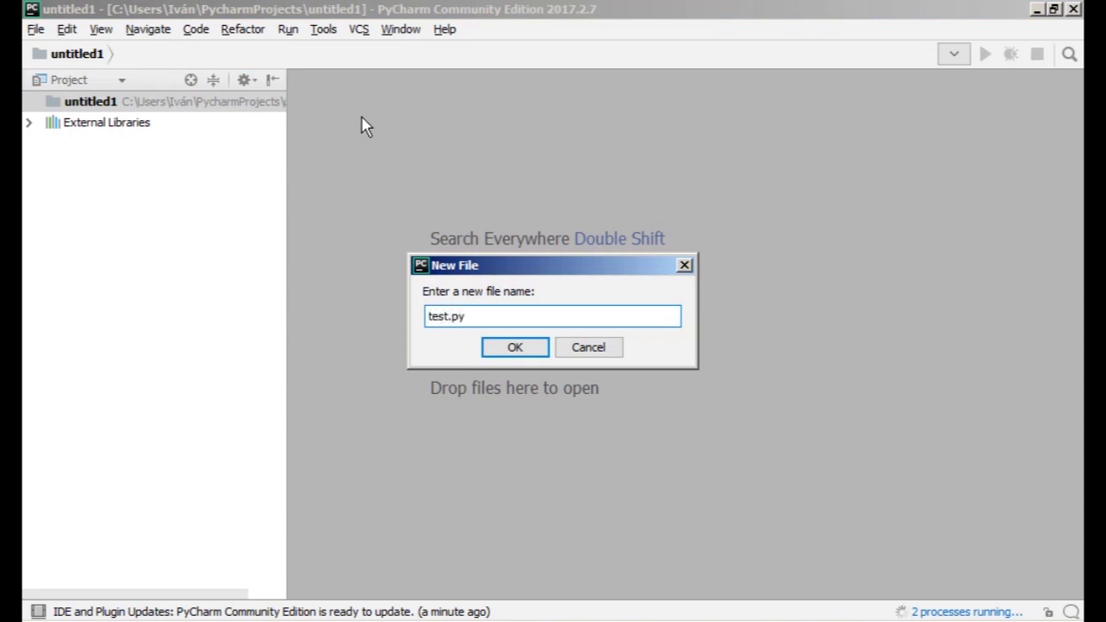
pyautogui.click(521, 344)
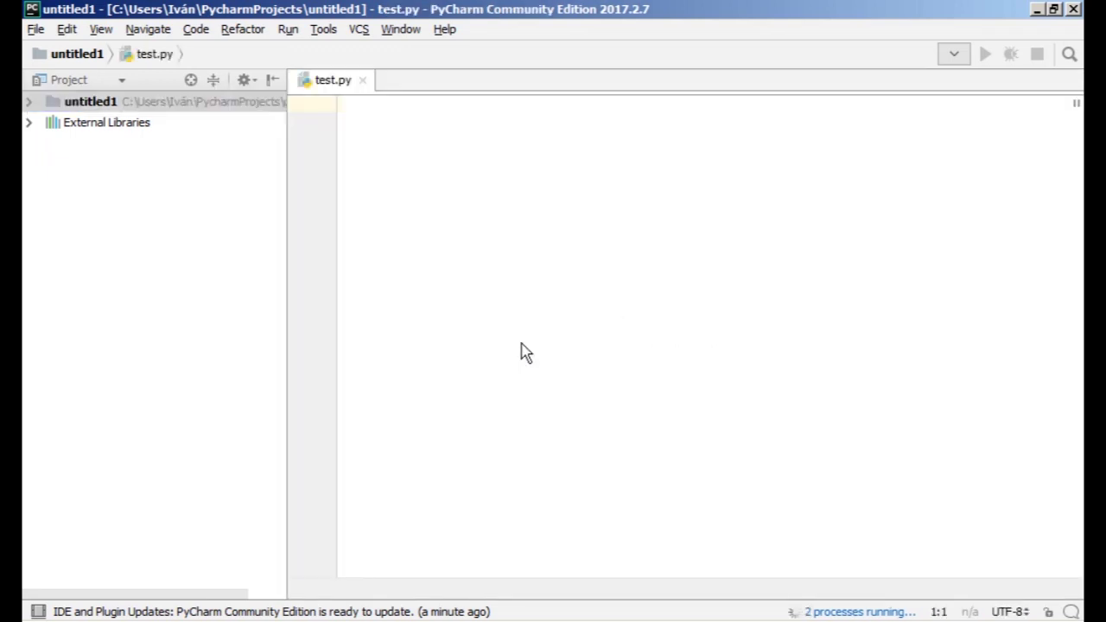
# Step: Write print("hello world") in test.py and check the running background processes
pyautogui.write('print("hell')
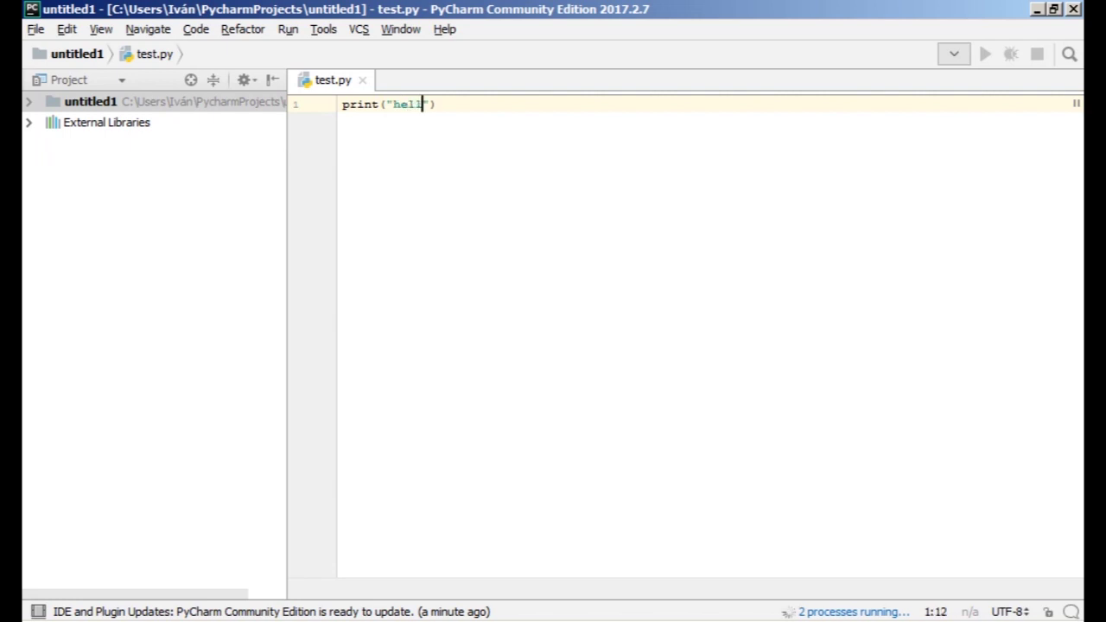
pyautogui.write('o world')
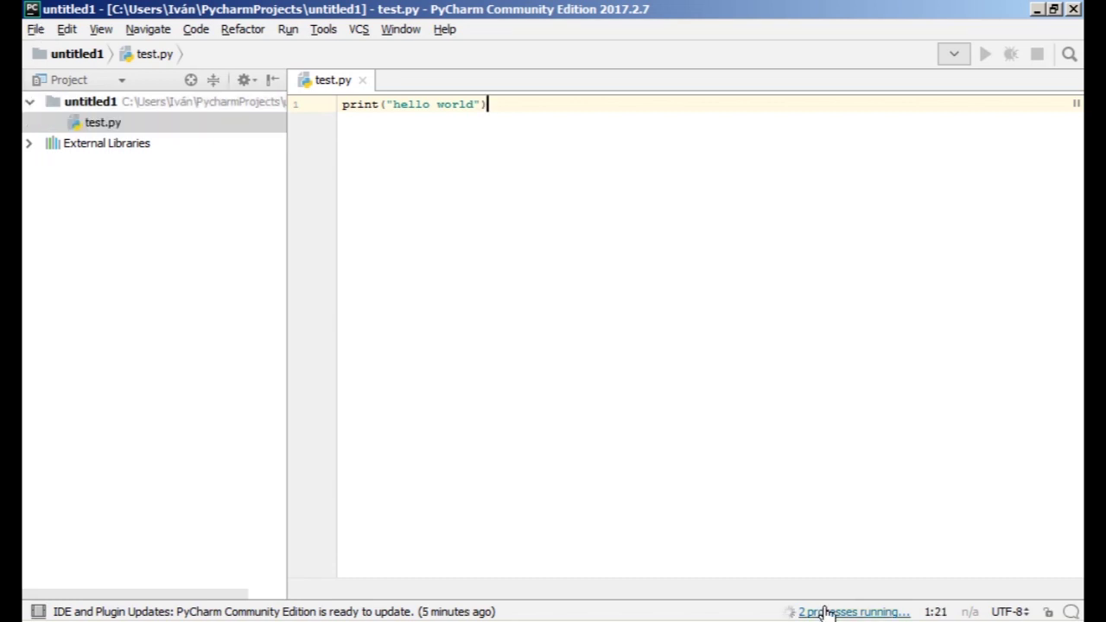
pyautogui.click(825, 612)
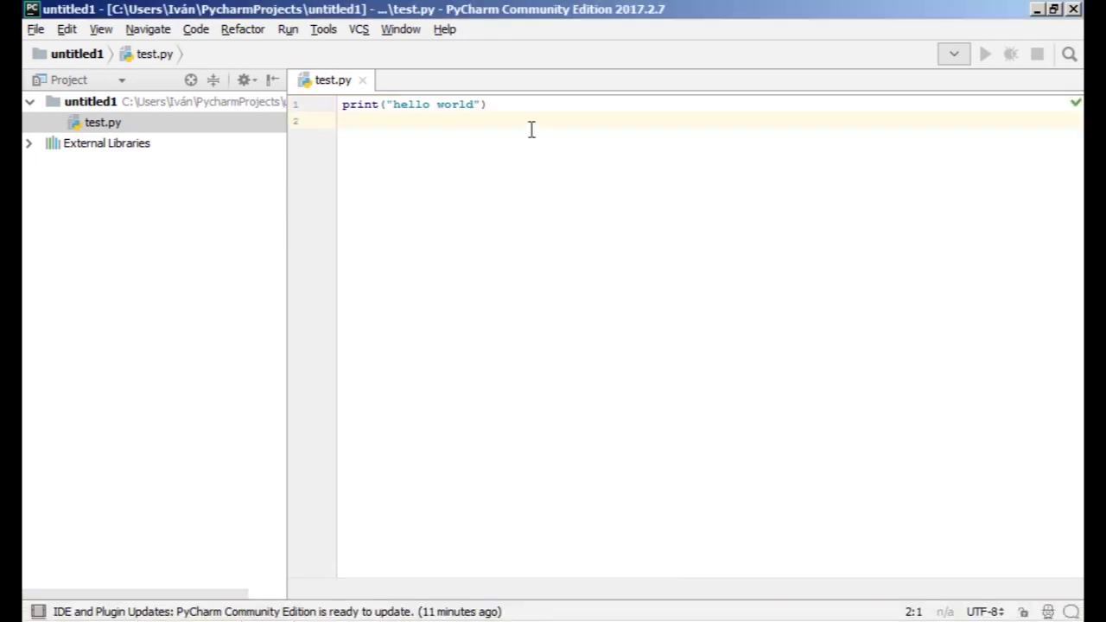
# Step: Run the test script and highlight its printed text in the run output
pyautogui.click(297, 34)
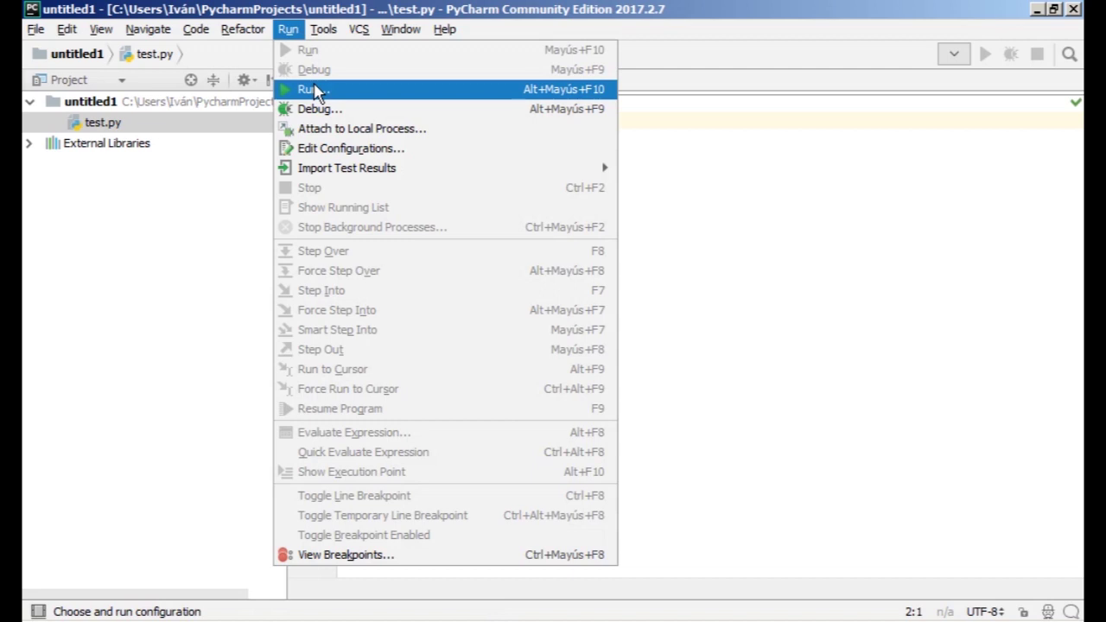
pyautogui.press('Escape')
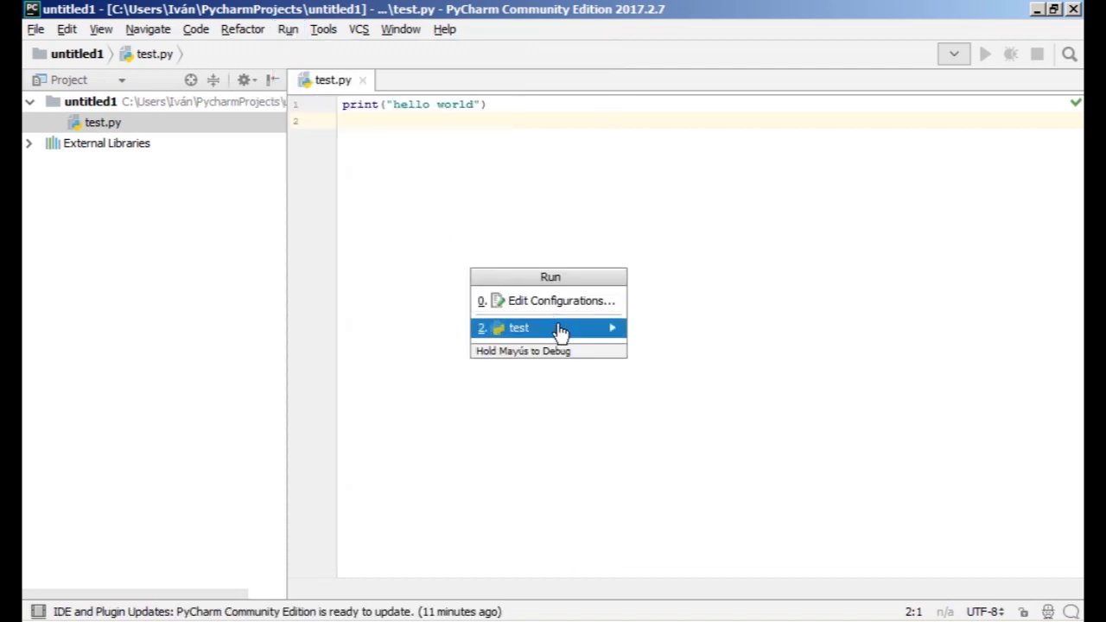
pyautogui.click(562, 328)
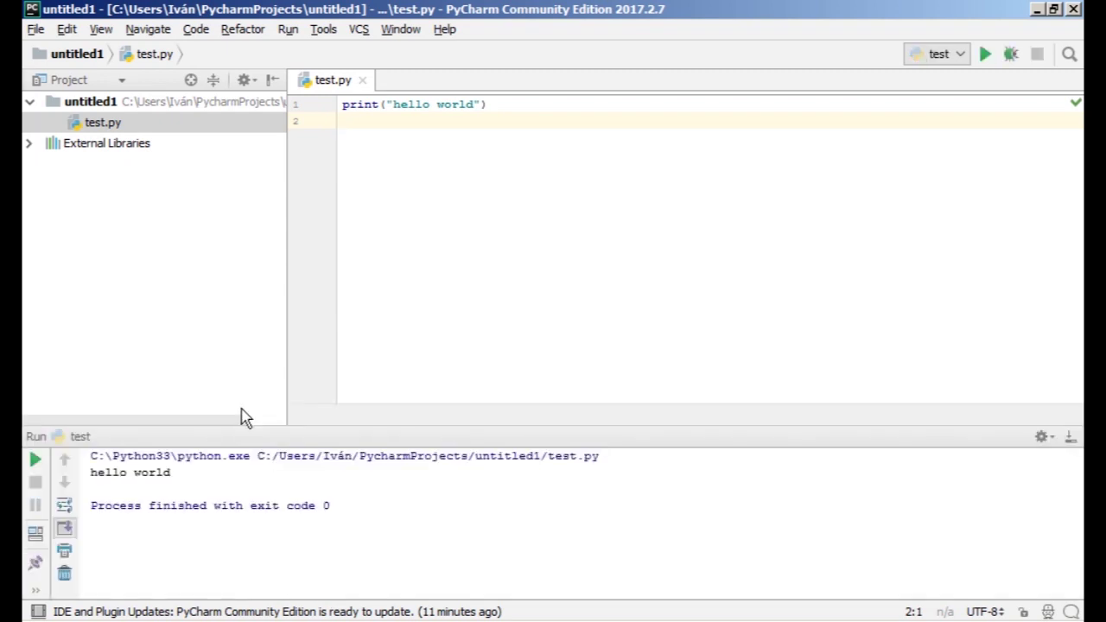
pyautogui.moveTo(92, 471); pyautogui.dragTo(177, 478)
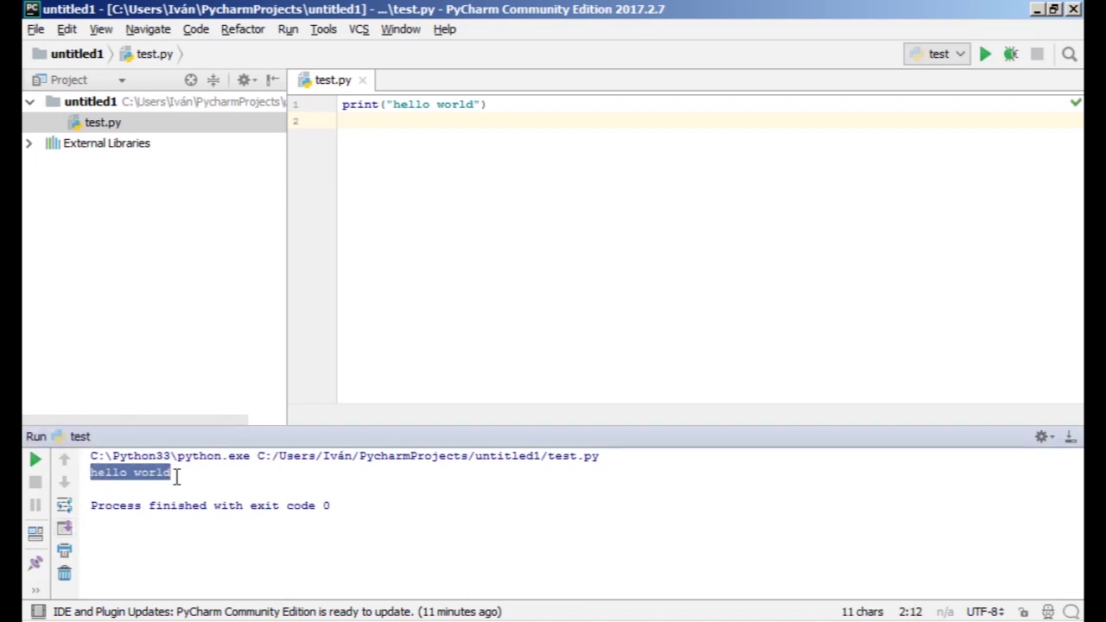
pyautogui.click(176, 478)
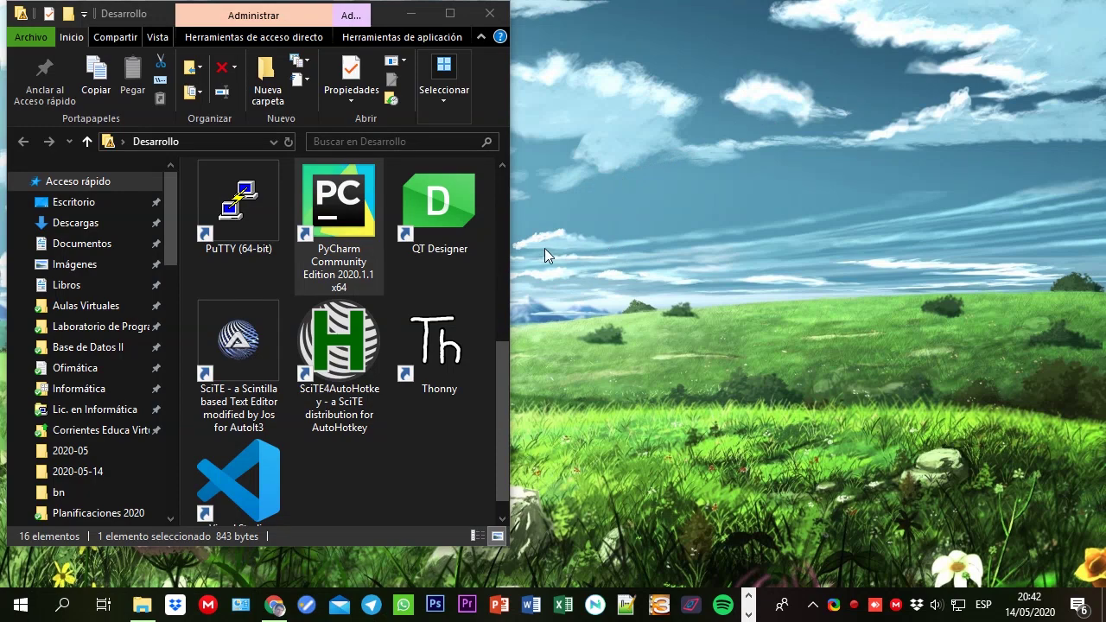
# Step: Launch PyCharm Community Edition 2020.1.1 and show the TEST project's folder in the file explorer
pyautogui.doubleClick(349, 226)
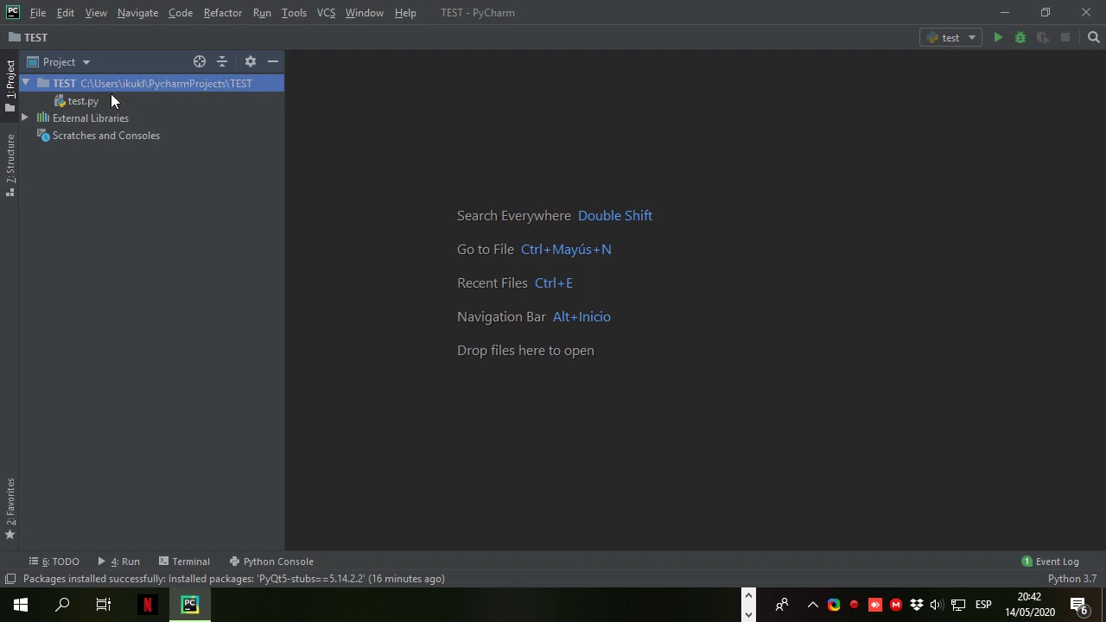
pyautogui.rightClick(201, 83)
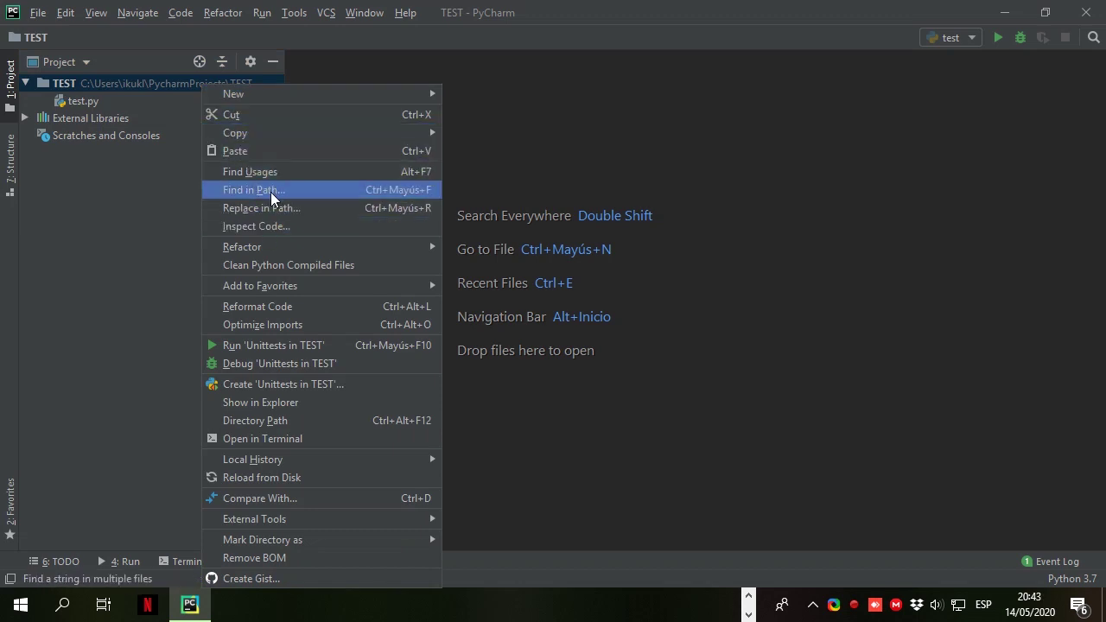
pyautogui.click(288, 402)
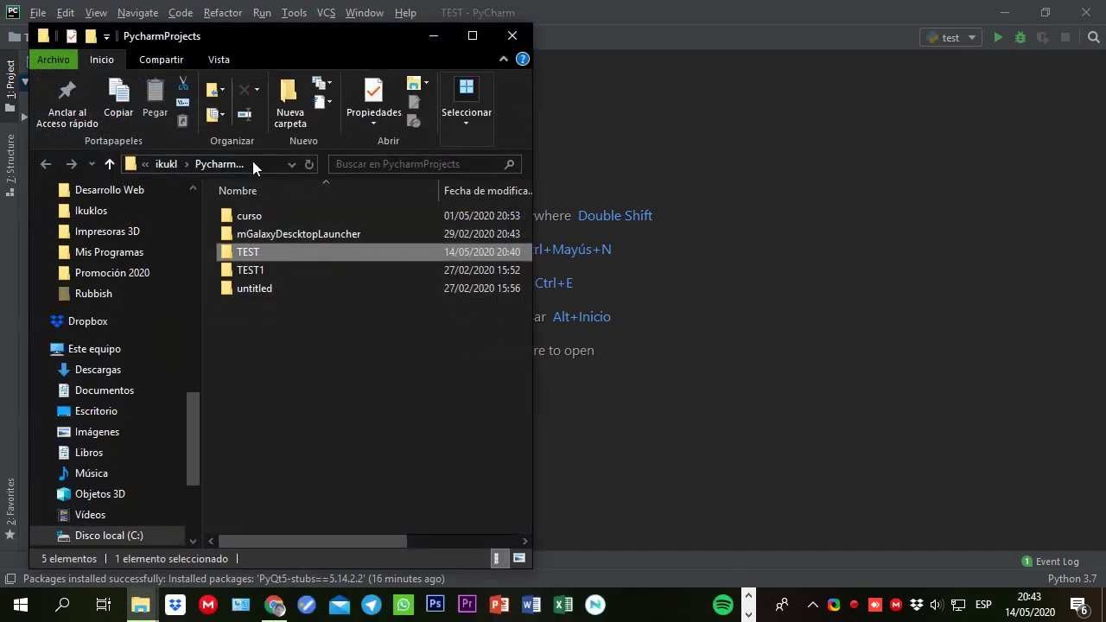
# Step: Copy the PycharmProjects folder path, open the TEST folder and copy its full path instead
pyautogui.click(271, 163)
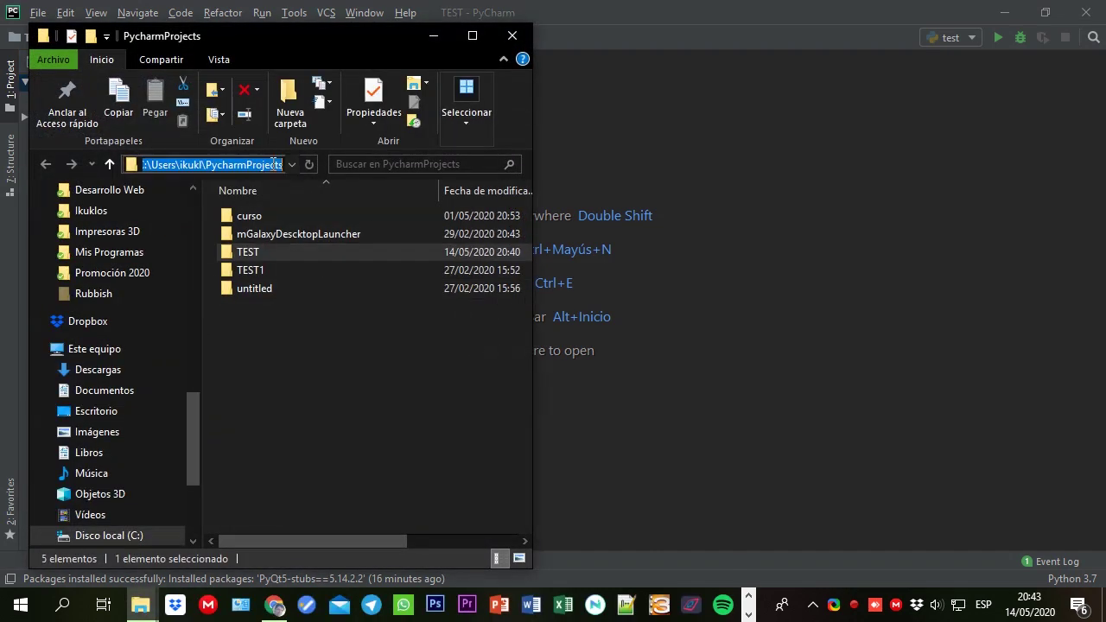
pyautogui.rightClick(249, 163)
pyautogui.click(271, 217)
pyautogui.doubleClick(248, 252)
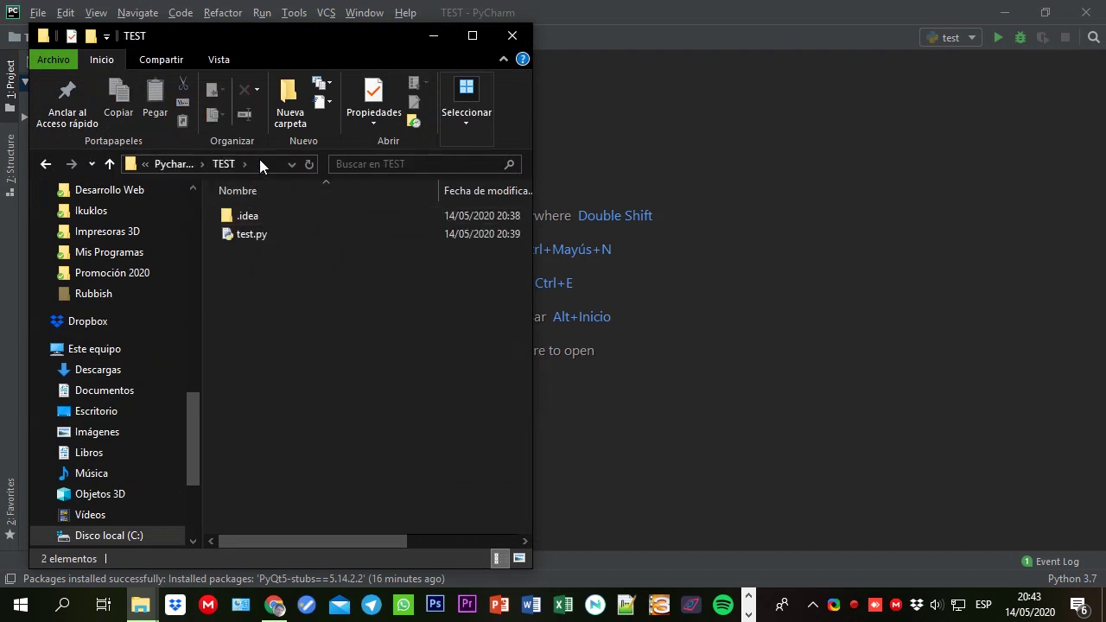
pyautogui.click(262, 164)
pyautogui.rightClick(251, 164)
pyautogui.click(282, 212)
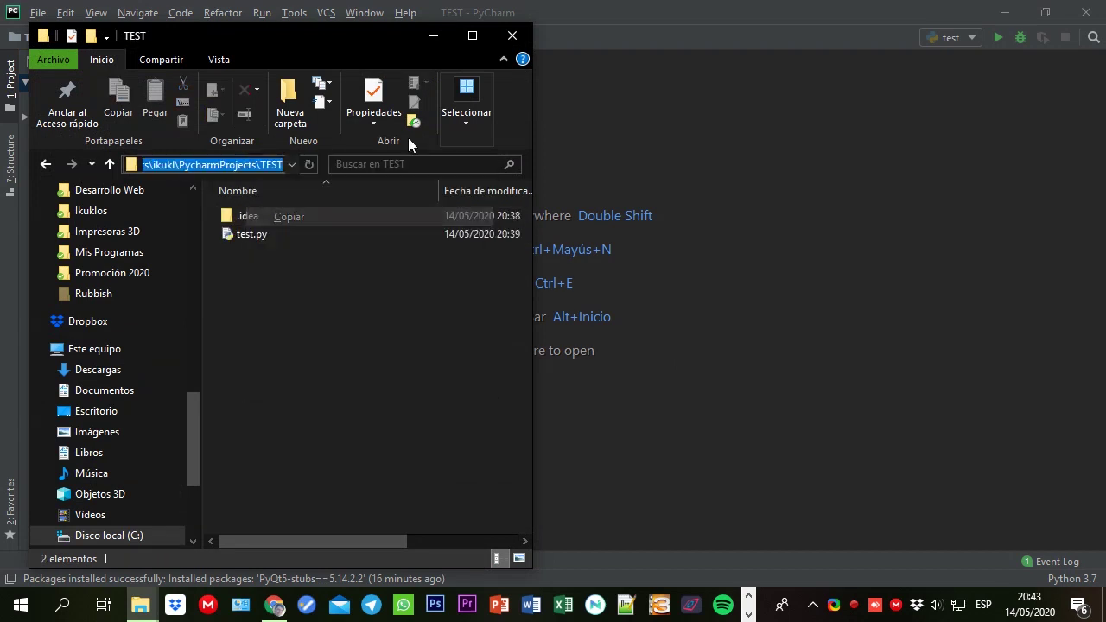
pyautogui.click(443, 51)
pyautogui.click(573, 222)
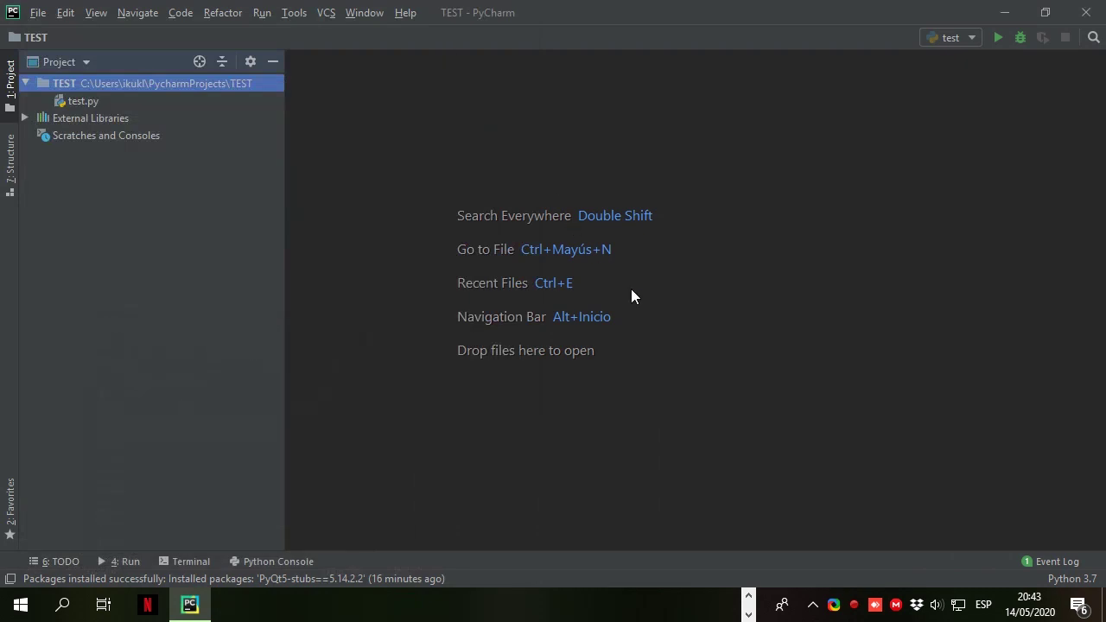
# Step: Switch to Qt Designer from the Desarrollo folder and create a new form from the Main Window template
pyautogui.click(1010, 11)
pyautogui.click(455, 202)
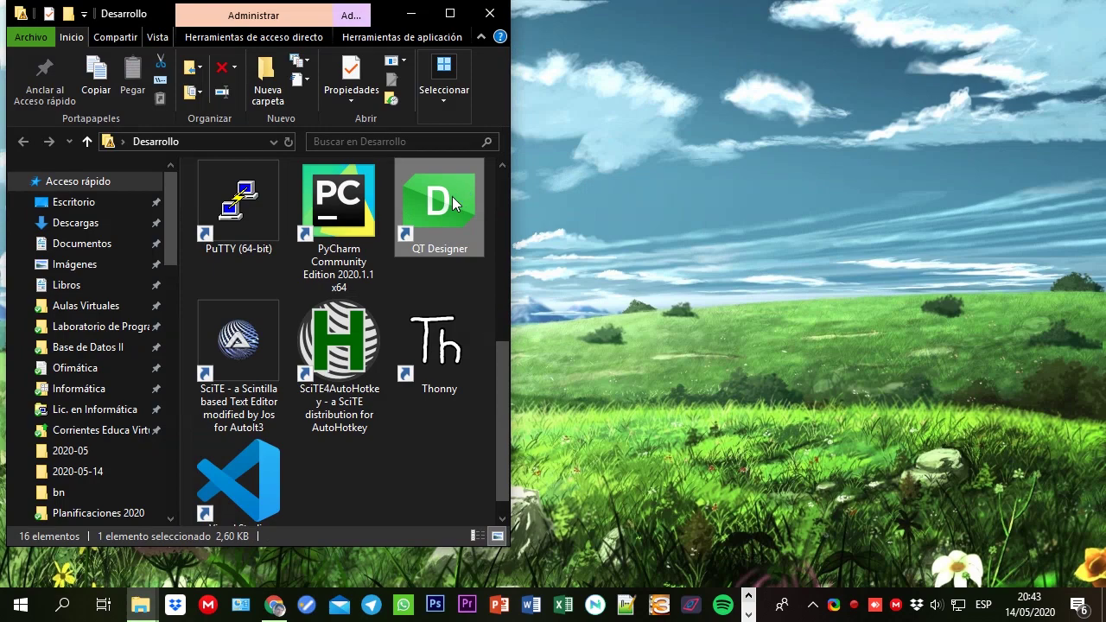
pyautogui.doubleClick(455, 202)
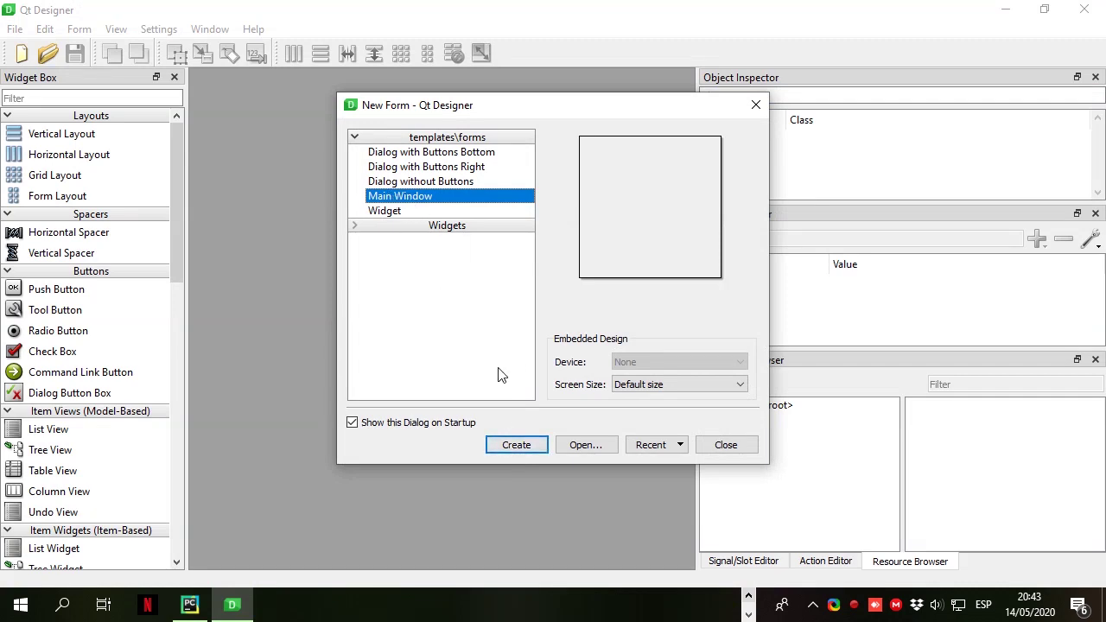
pyautogui.click(516, 446)
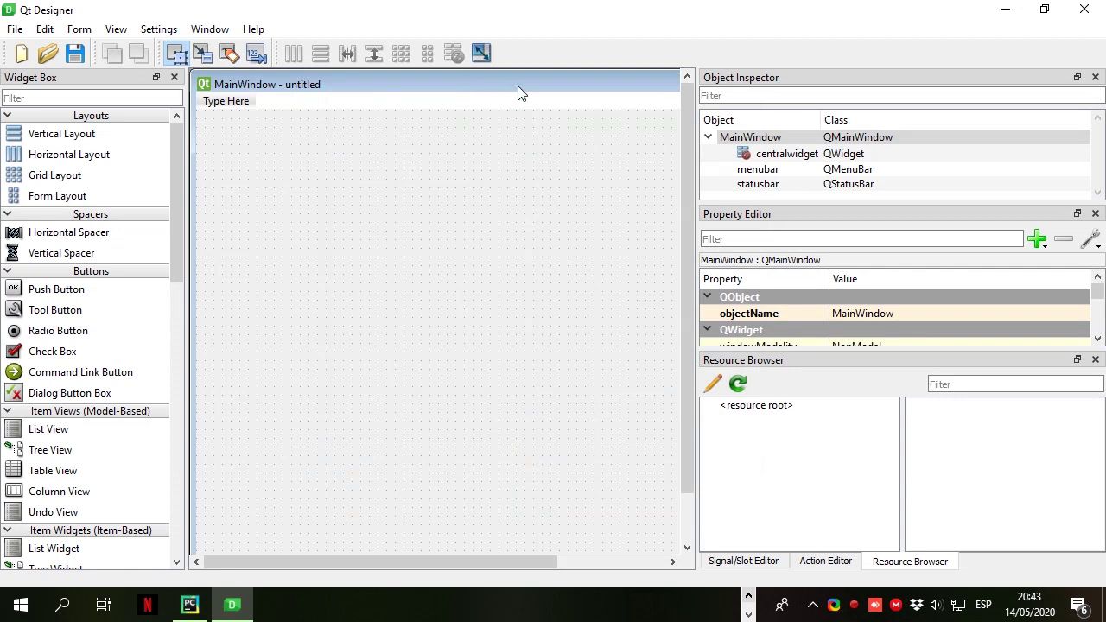
# Step: Widen the form area, add a Push Button near the form's middle and enlarge it to about 231 x 101
pyautogui.moveTo(697, 91); pyautogui.dragTo(916, 91)
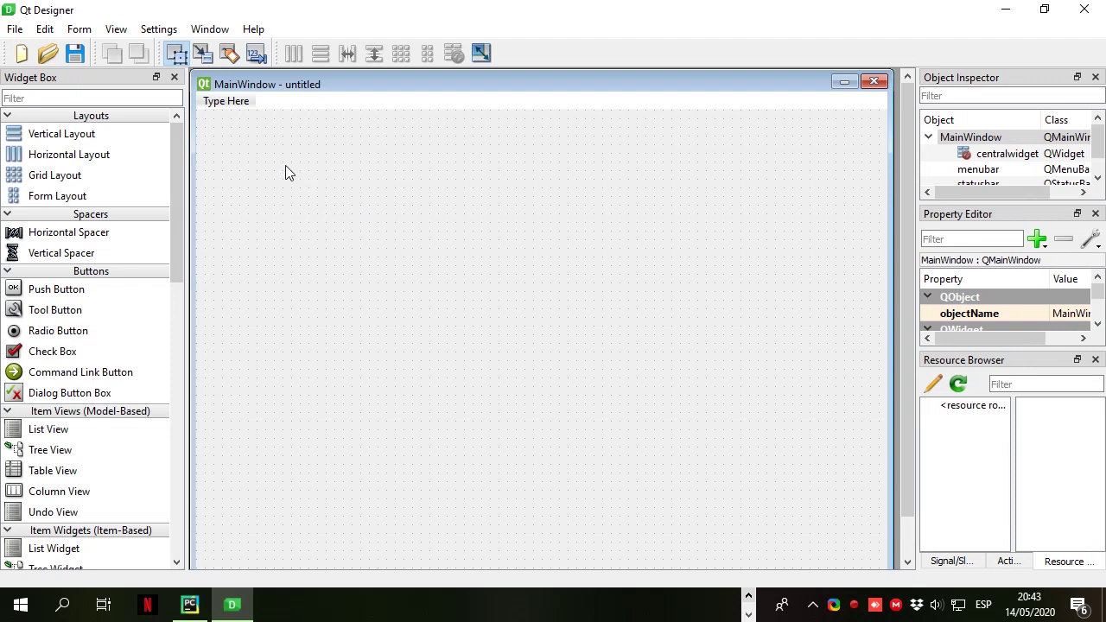
pyautogui.moveTo(177, 245)
pyautogui.mouseDown()
pyautogui.moveTo(176, 289)
pyautogui.moveTo(177, 229)
pyautogui.mouseUp()
pyautogui.moveTo(25, 295); pyautogui.dragTo(466, 324)
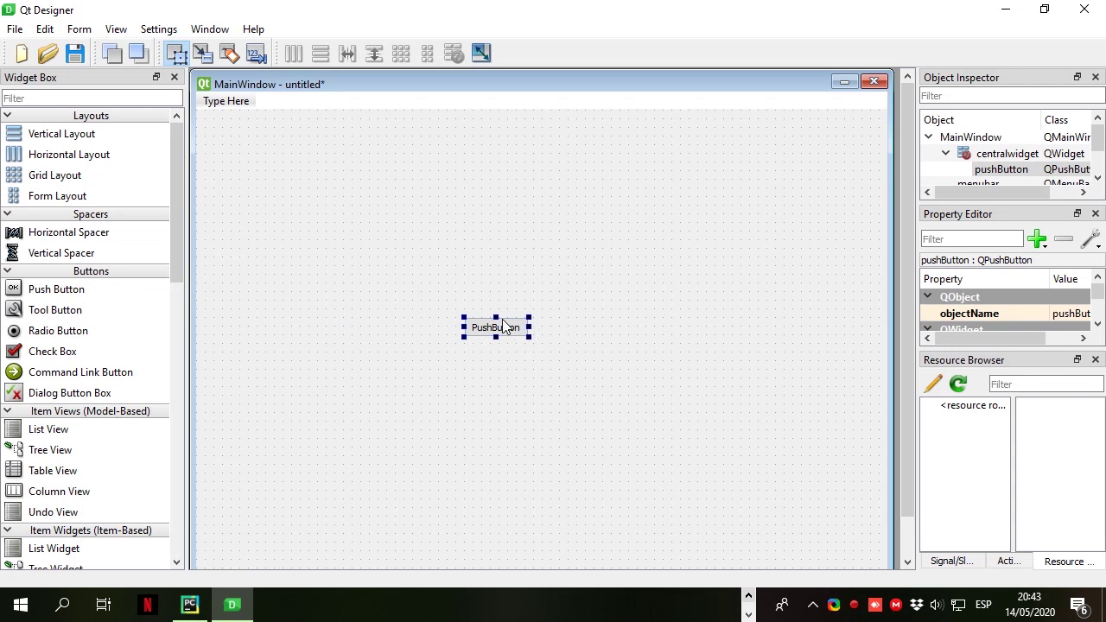
pyautogui.moveTo(530, 313); pyautogui.dragTo(665, 249)
pyautogui.moveTo(470, 274); pyautogui.dragTo(444, 324)
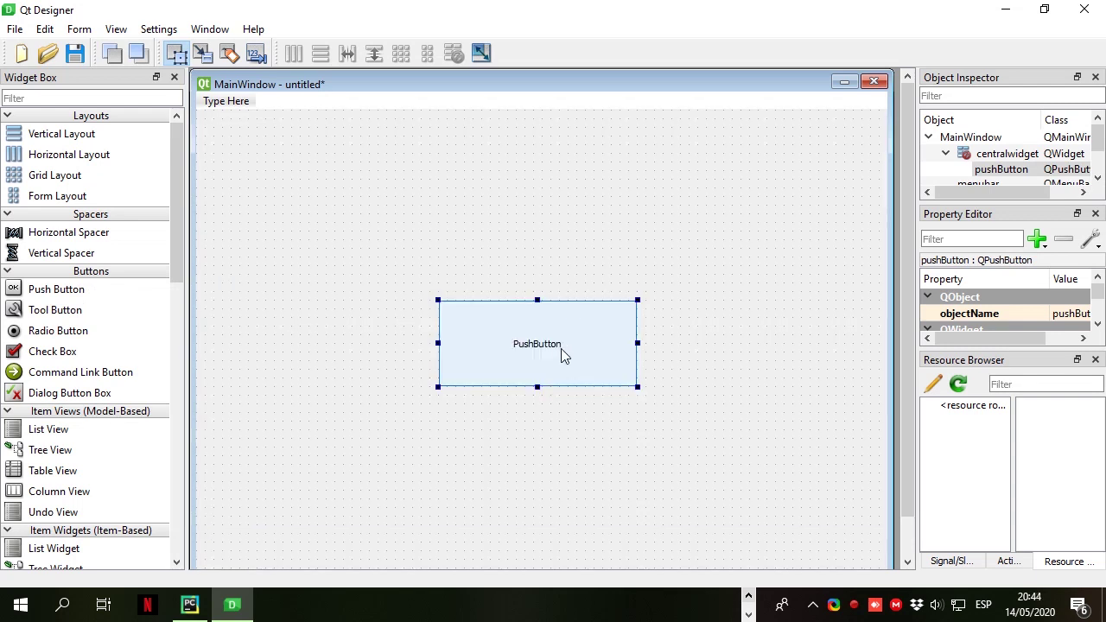
# Step: Shrink the main window form and move the push button to about (170, 120), near the form's centre
pyautogui.click(907, 561)
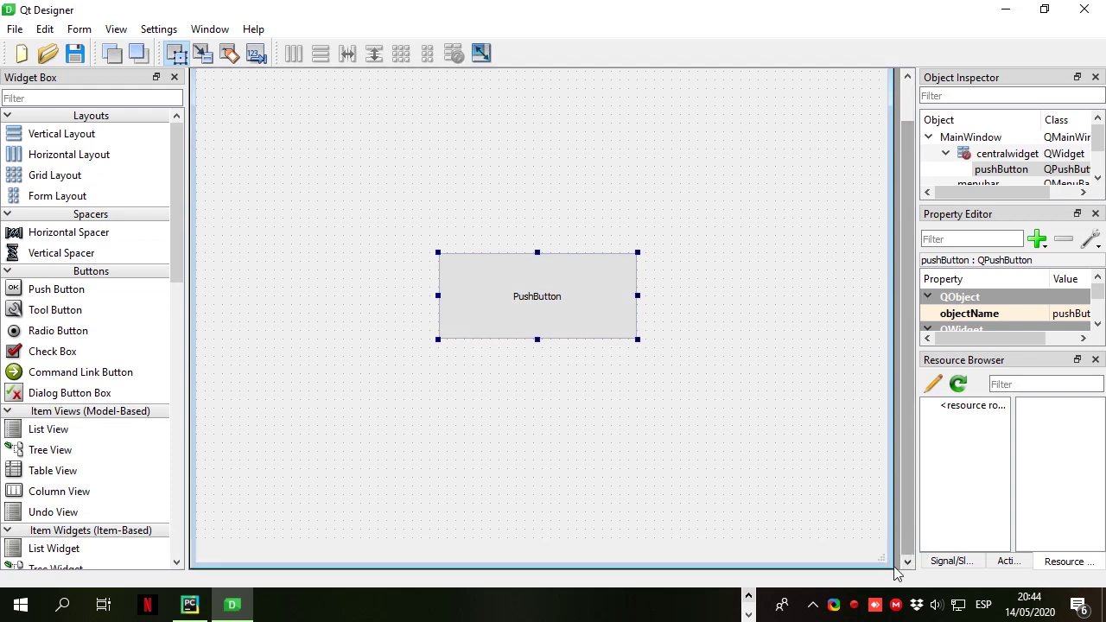
pyautogui.moveTo(881, 556); pyautogui.dragTo(696, 465)
pyautogui.moveTo(579, 341); pyautogui.dragTo(340, 222)
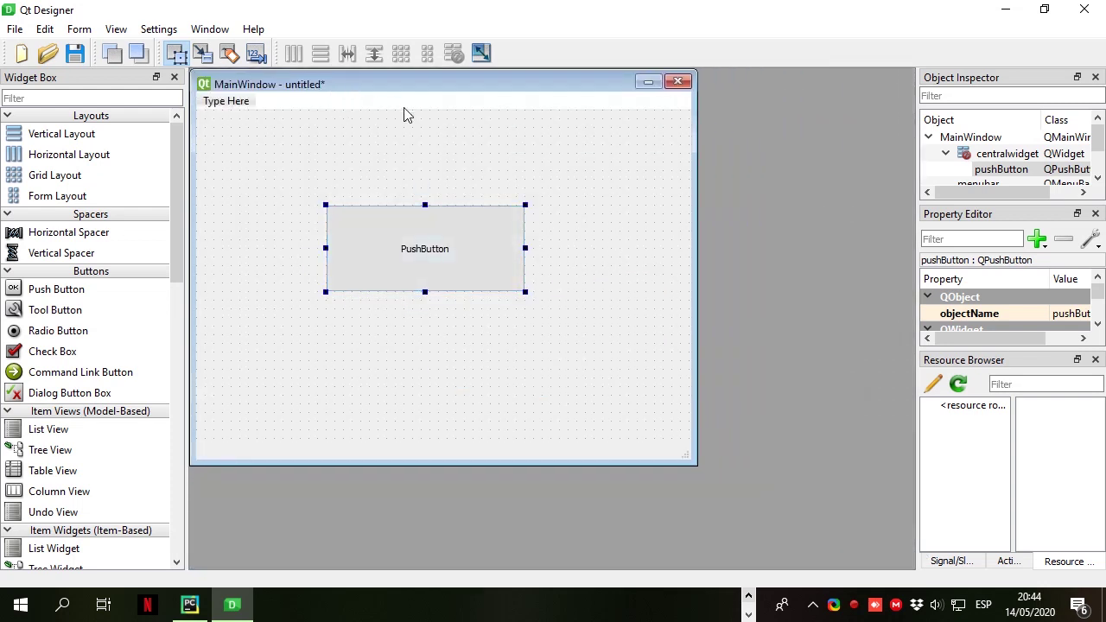
pyautogui.moveTo(510, 249); pyautogui.dragTo(355, 230)
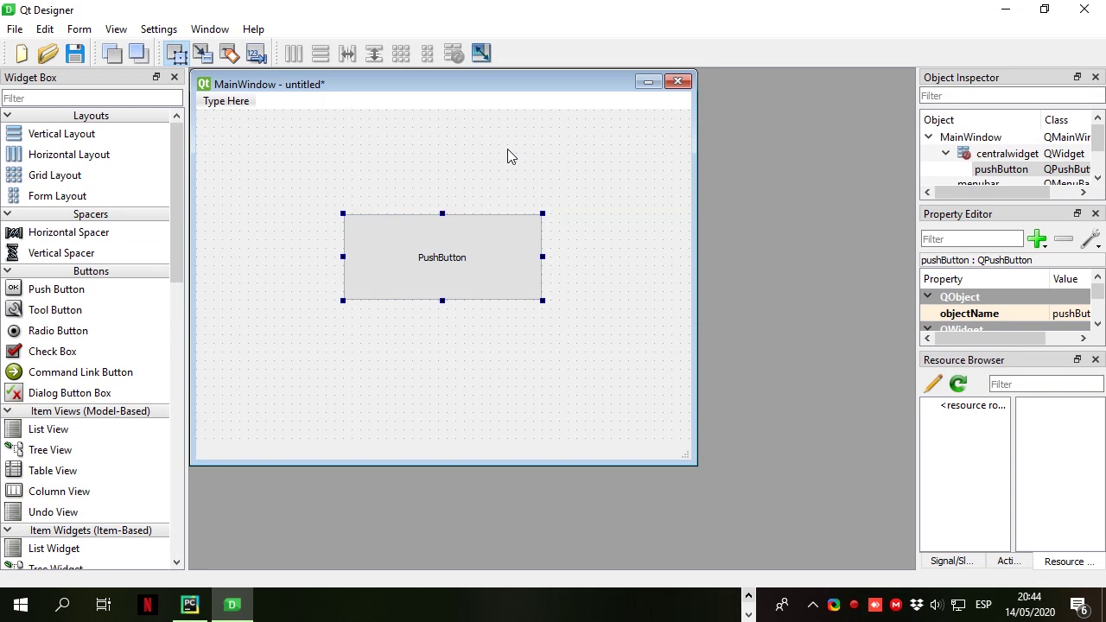
# Step: Enlarge the Property Editor area and set the push button's objectName to boton
pyautogui.moveTo(916, 214); pyautogui.dragTo(731, 213)
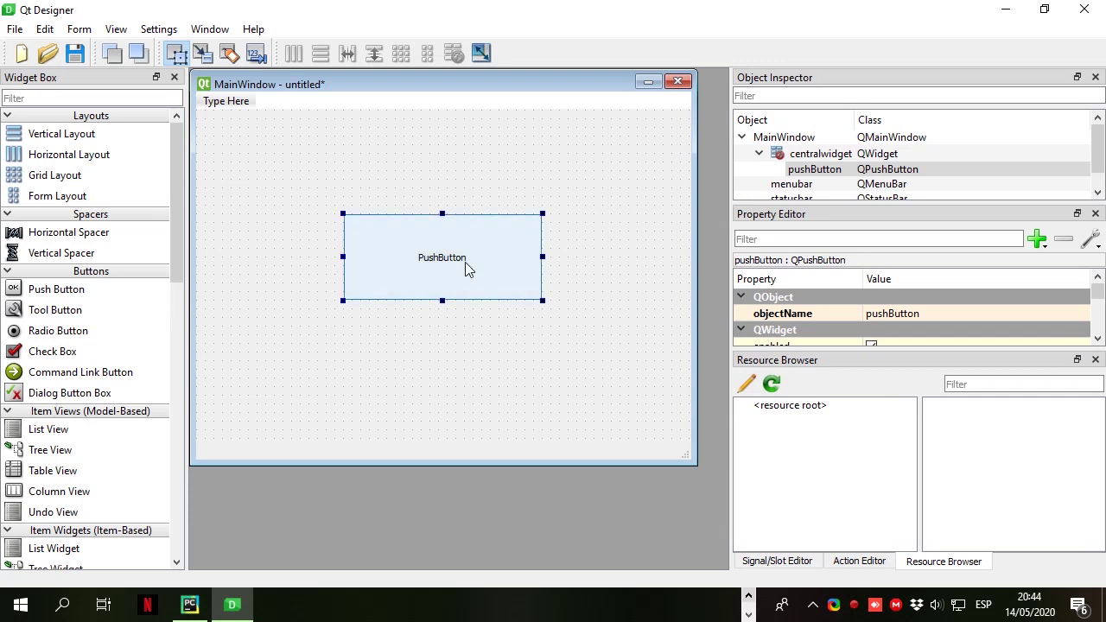
pyautogui.moveTo(887, 347); pyautogui.dragTo(895, 469)
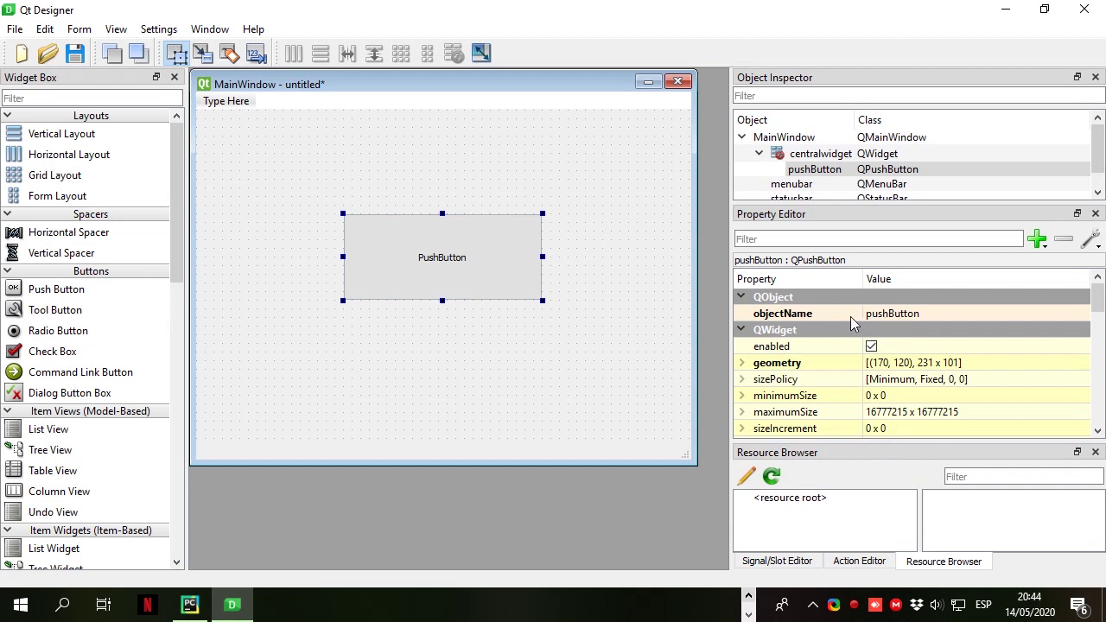
pyautogui.click(898, 313)
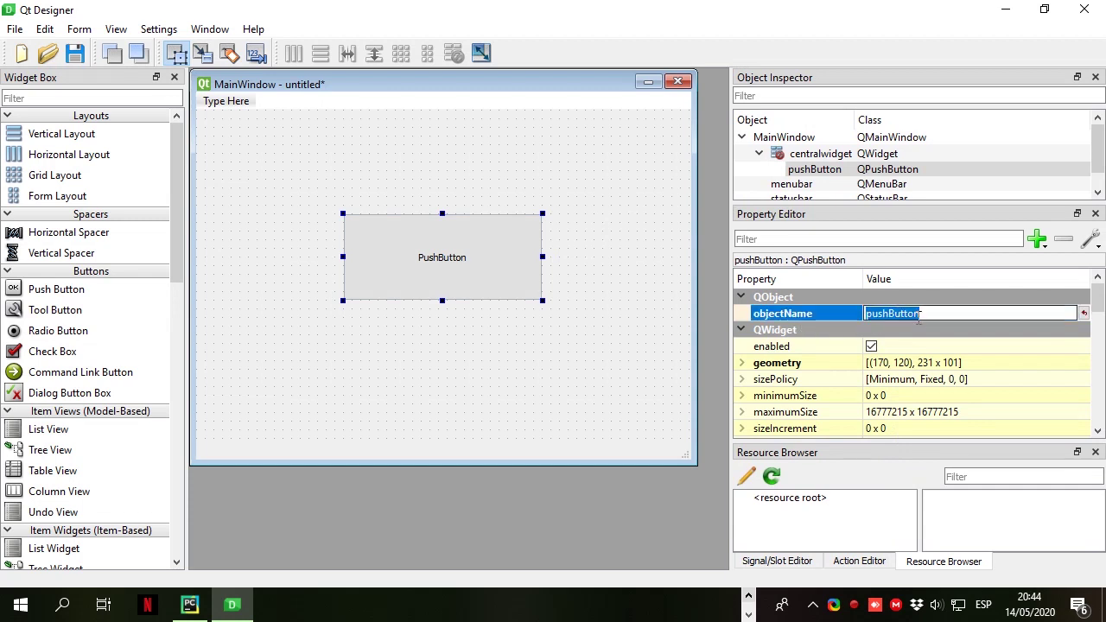
pyautogui.write('boto')
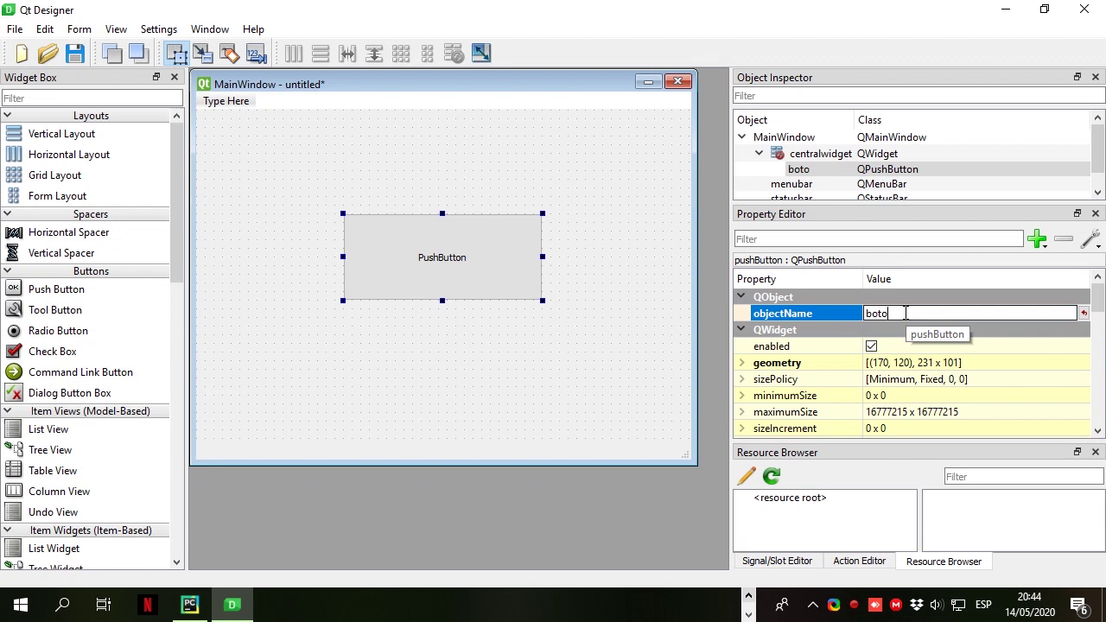
pyautogui.write('n')
# Step: Set the main window's windowTitle property to "Mi Ventana"
pyautogui.click(636, 256)
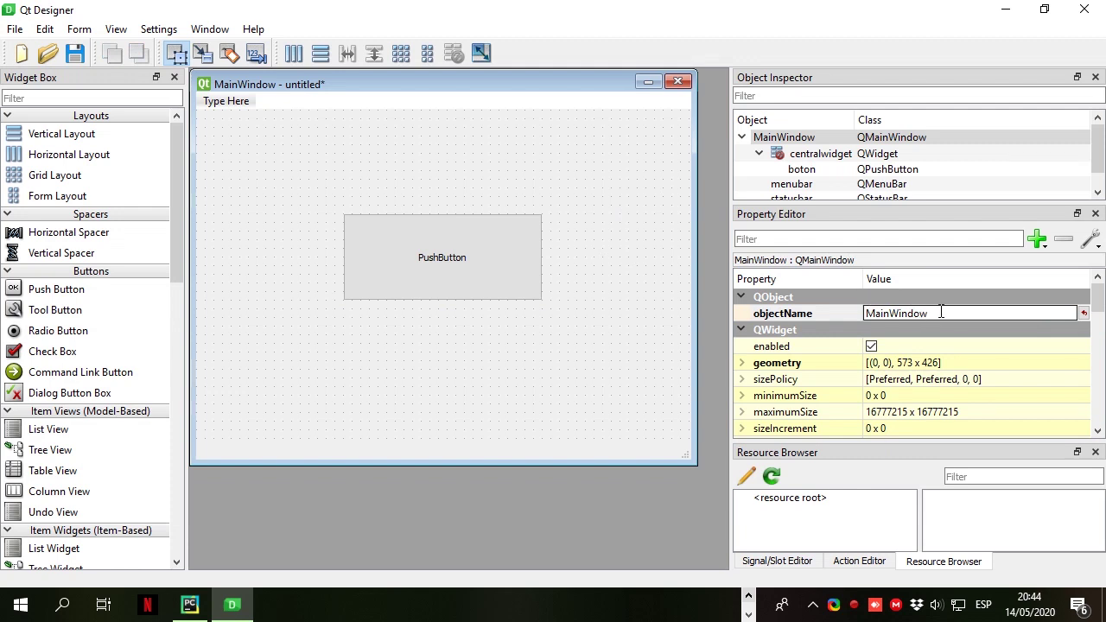
pyautogui.moveTo(1103, 303); pyautogui.dragTo(1097, 353)
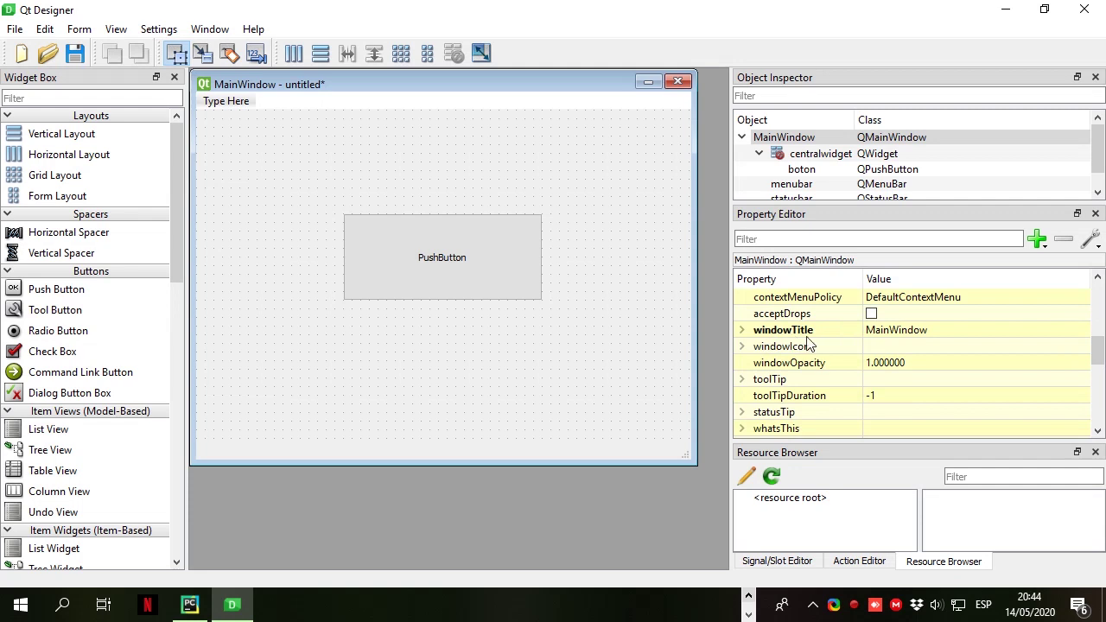
pyautogui.click(899, 334)
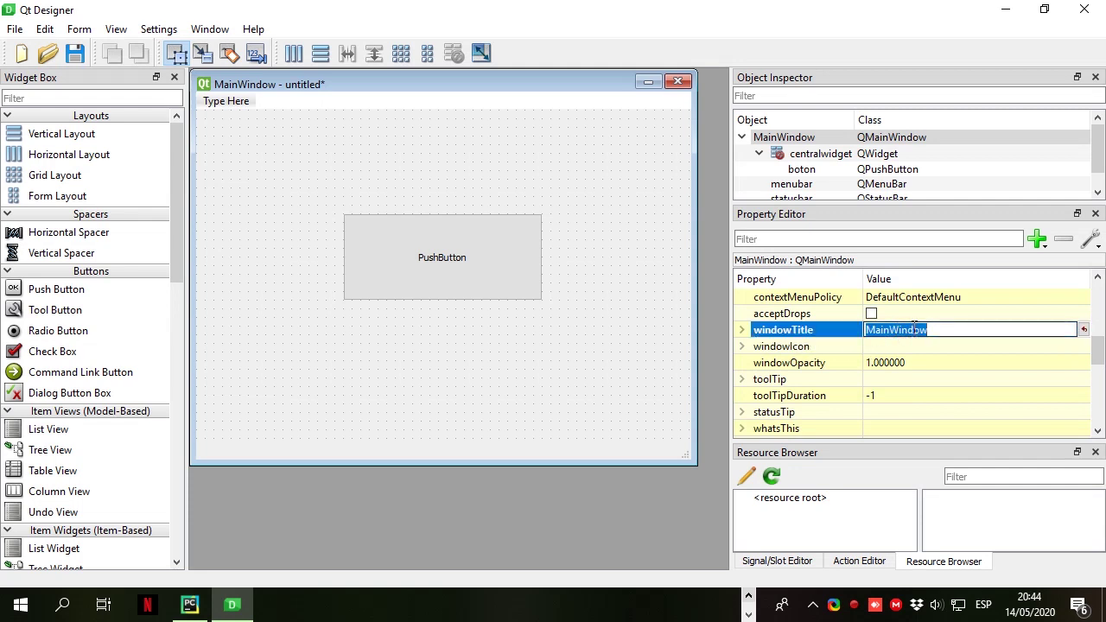
pyautogui.write('Mi Ventana')
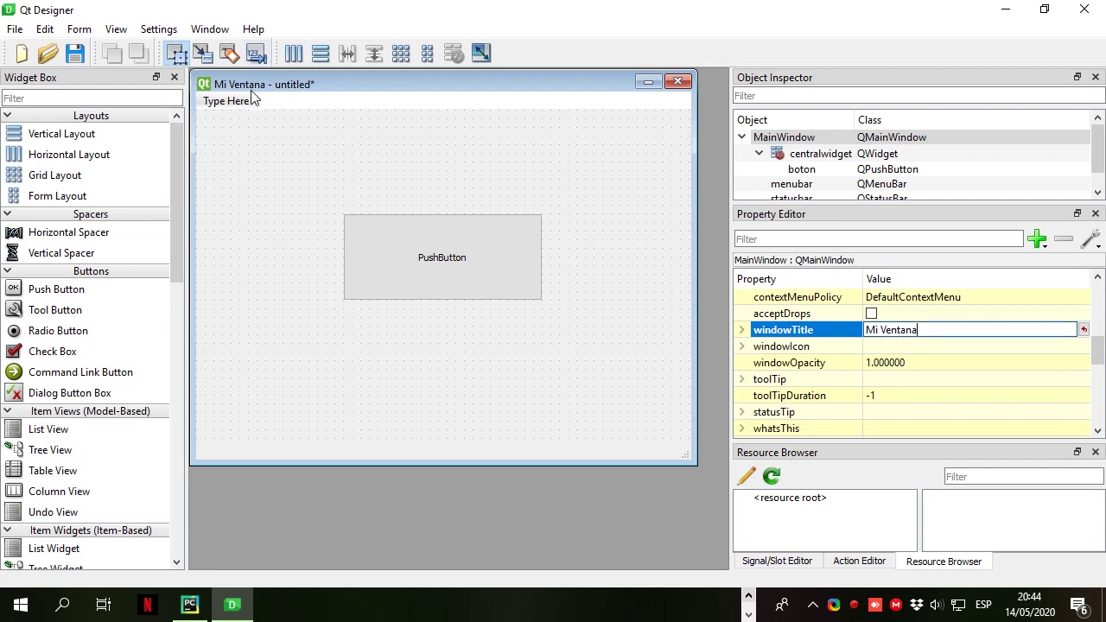
# Step: Set the push button's text property to "Mi Botón" and keep the button selected
pyautogui.click(425, 233)
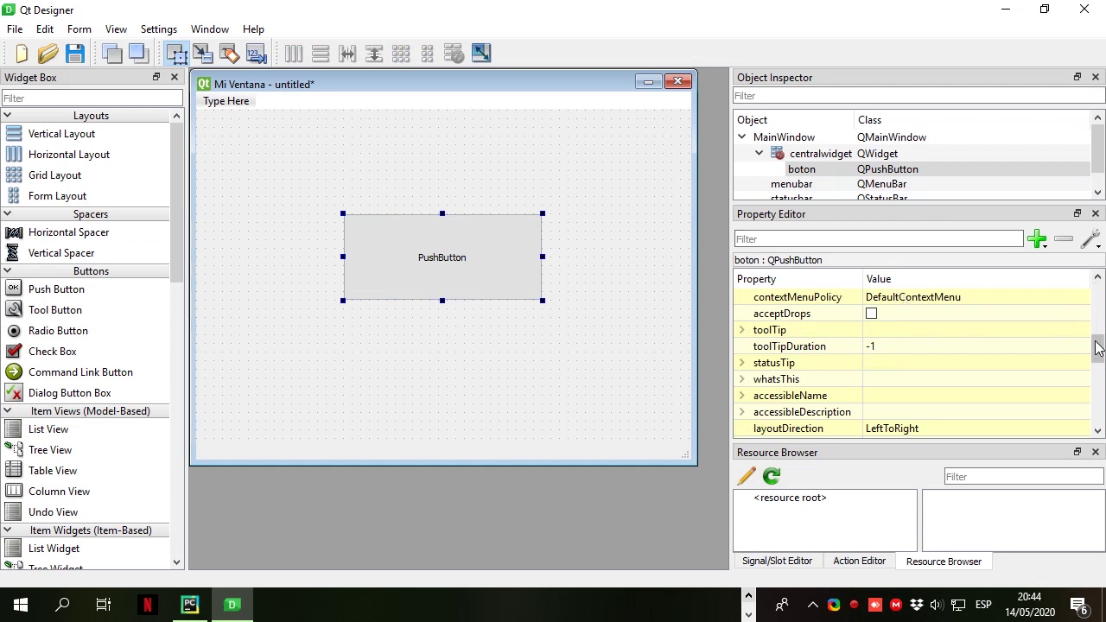
pyautogui.moveTo(1098, 346); pyautogui.dragTo(1098, 393)
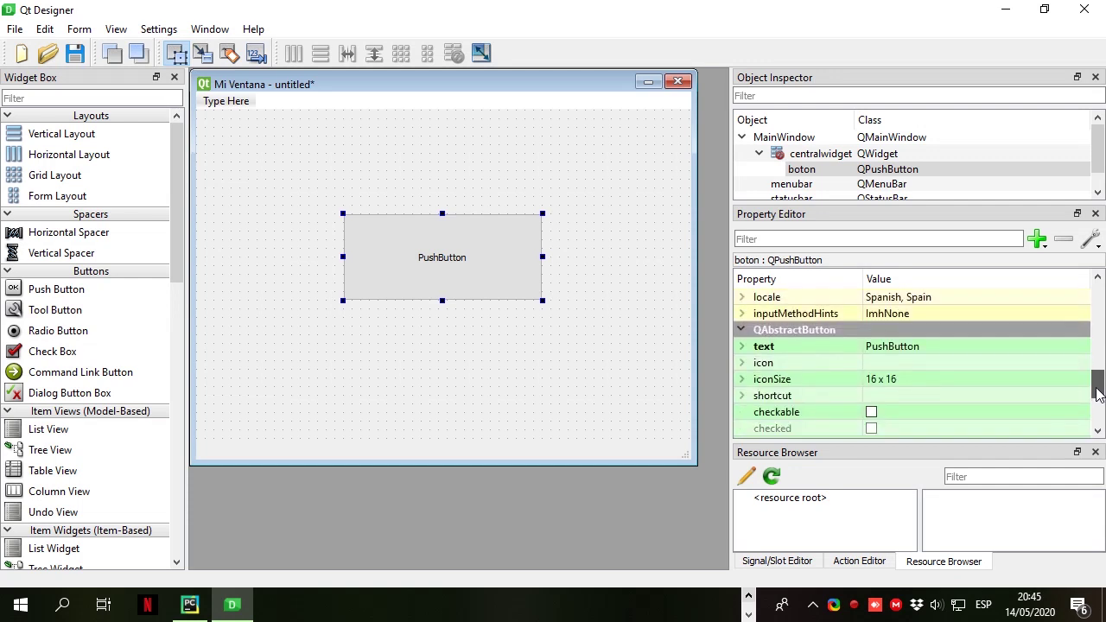
pyautogui.click(902, 350)
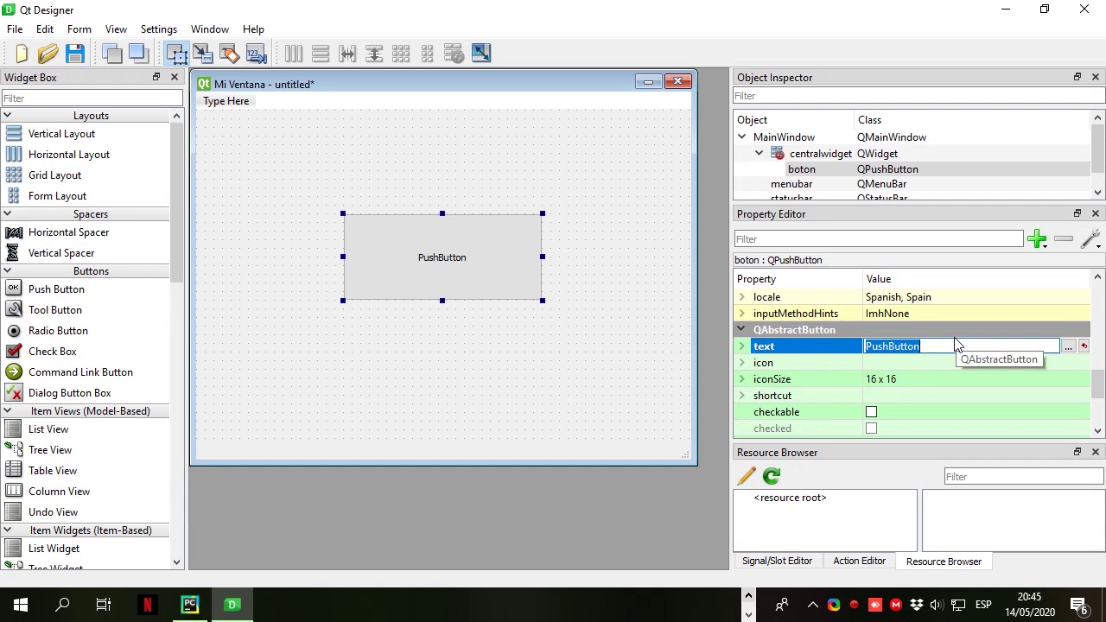
pyautogui.write('Mi Botón')
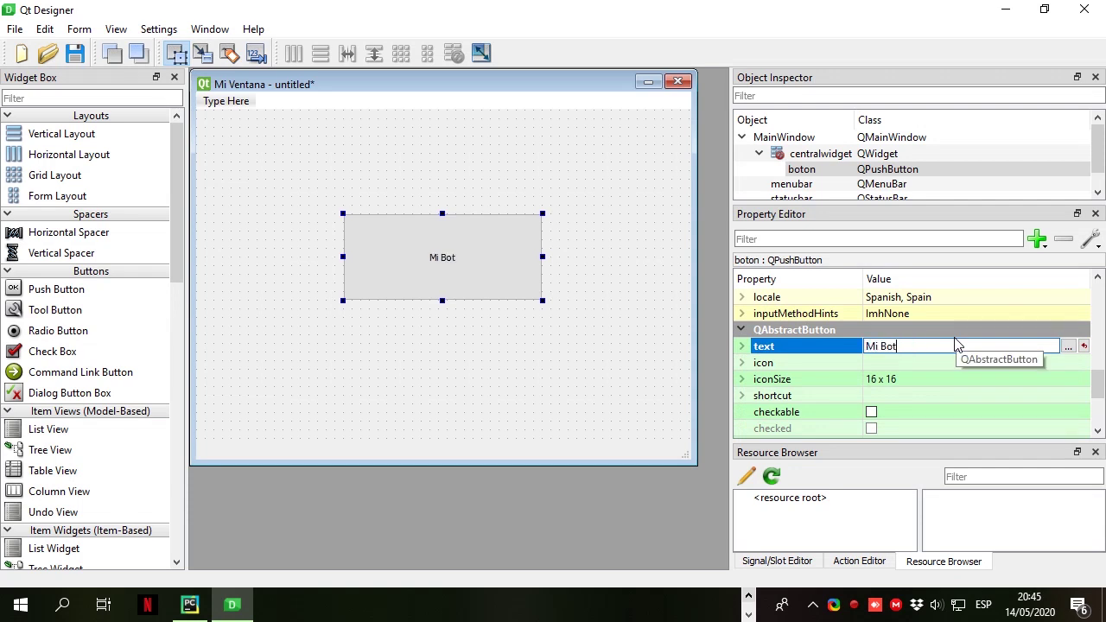
pyautogui.click(453, 371)
pyautogui.click(437, 262)
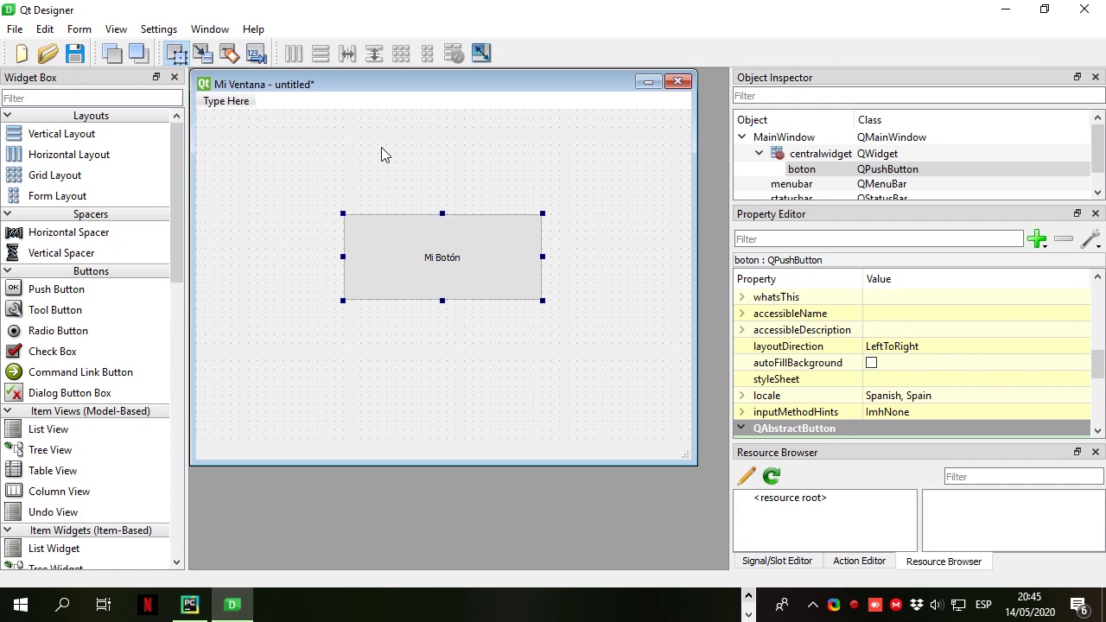
# Step: Save the form as test in the PycharmProjects TEST folder, using the copied folder path to get there
pyautogui.click(15, 30)
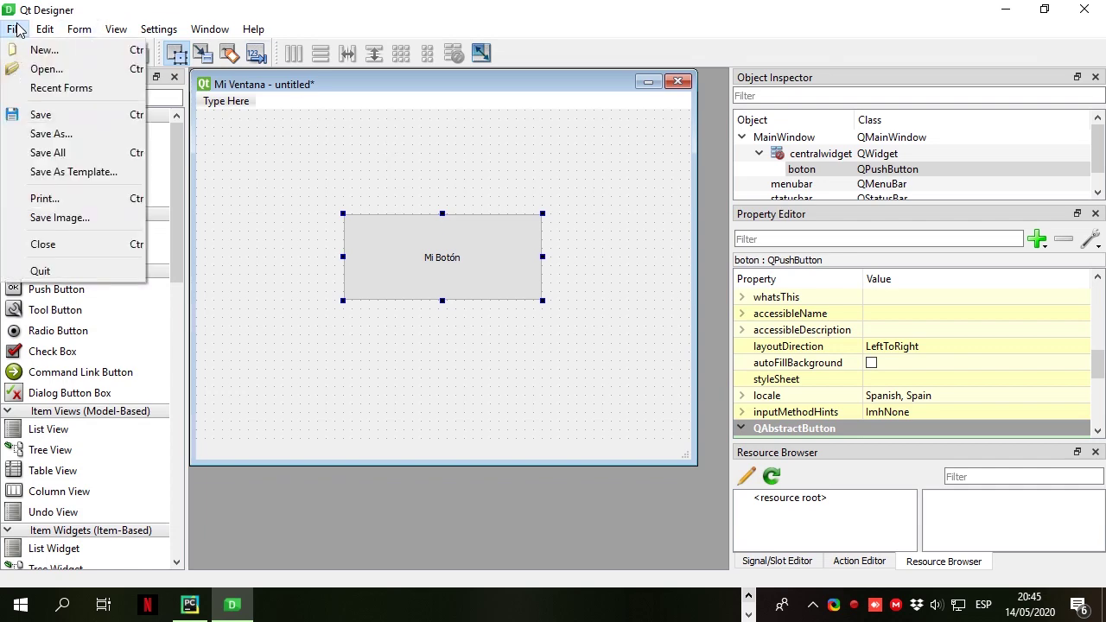
pyautogui.click(65, 121)
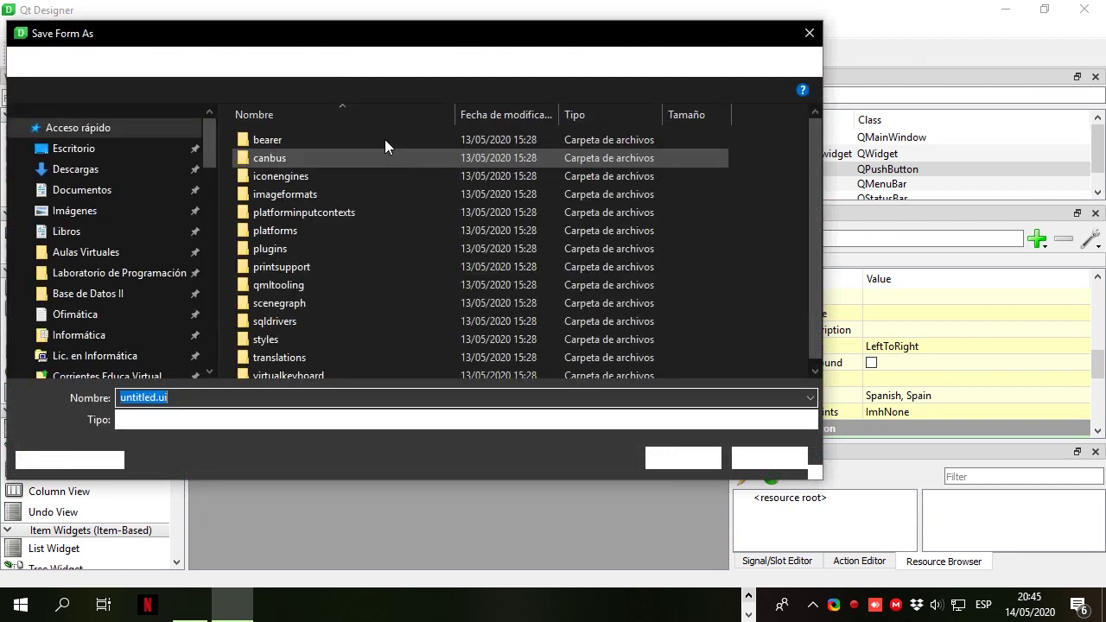
pyautogui.rightClick(205, 398)
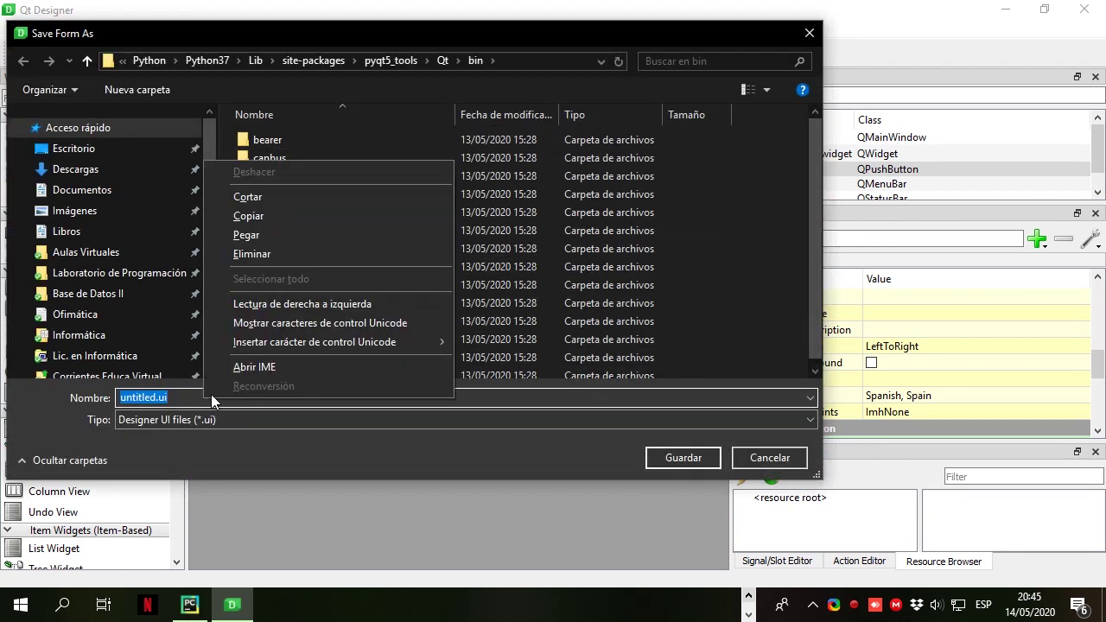
pyautogui.click(270, 233)
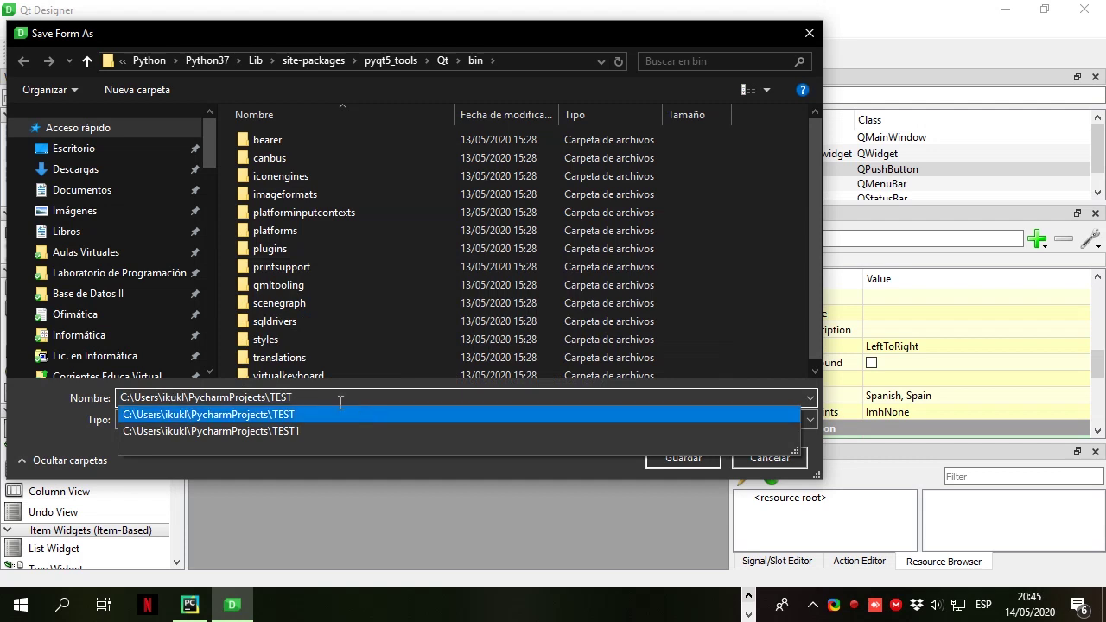
pyautogui.press('Return')
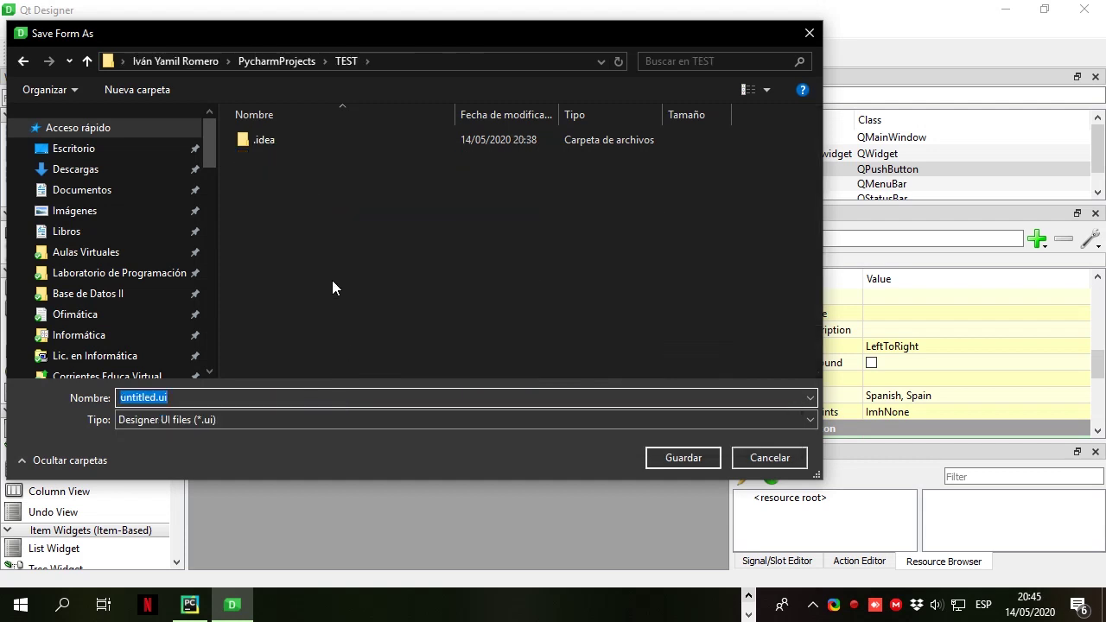
pyautogui.moveTo(156, 394); pyautogui.dragTo(80, 401)
pyautogui.write('test')
pyautogui.click(702, 455)
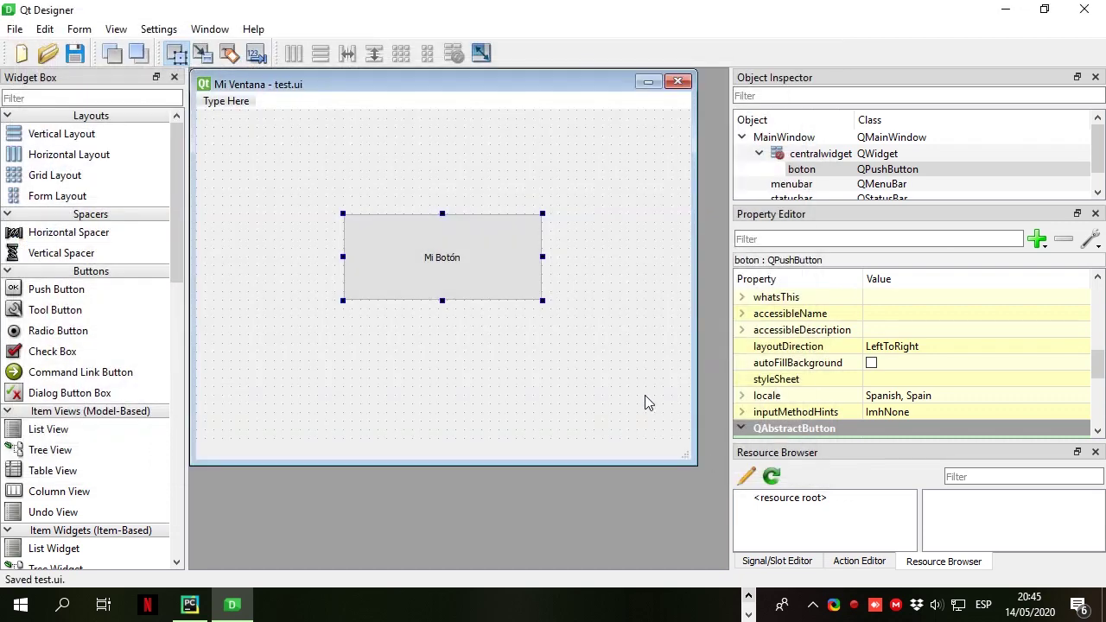